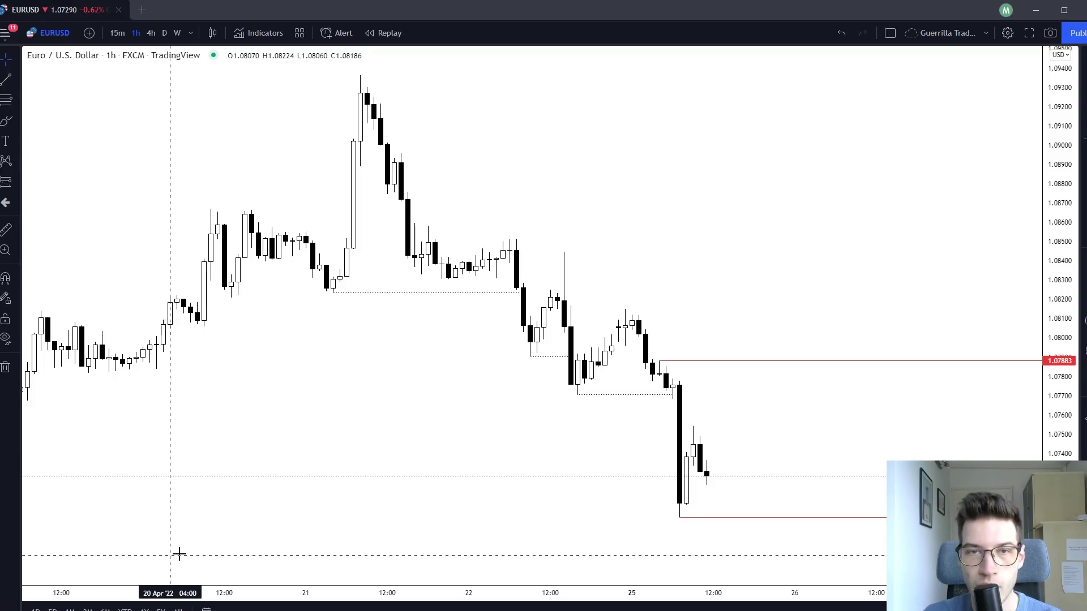
Draw two descending trend lines, one under the swing lows and one over the swing highs of the 22–25 April decline.
{"action": "left_click_drag", "start_coordinate": [800, 318], "coordinate": [693, 281]}
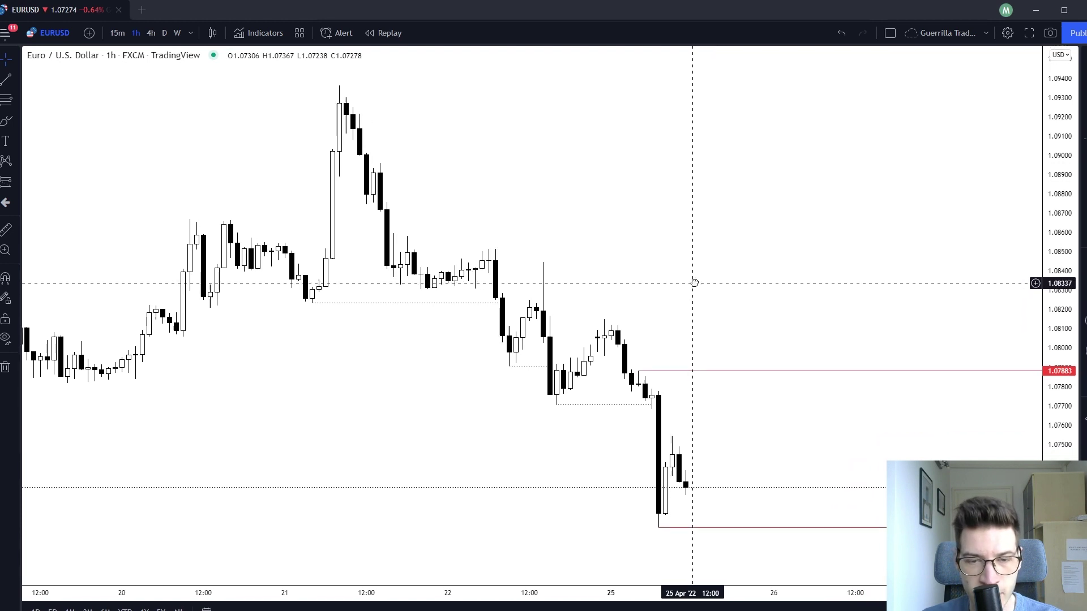
{"action": "left_click_drag", "start_coordinate": [745, 490], "coordinate": [713, 456]}
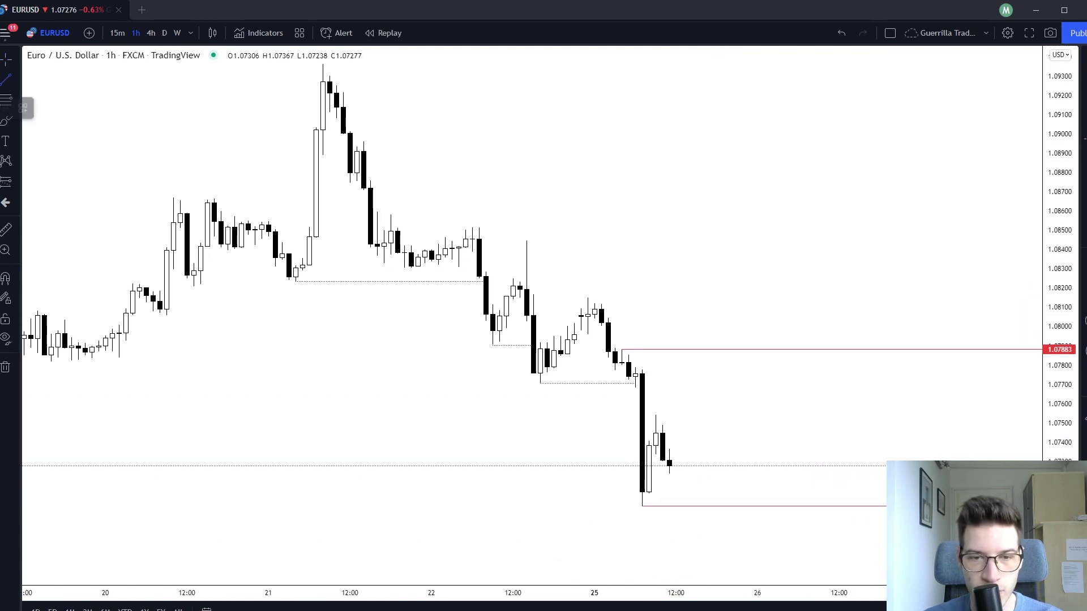
{"action": "left_click", "coordinate": [417, 302]}
{"action": "left_click", "coordinate": [594, 405]}
{"action": "left_click", "coordinate": [560, 591]}
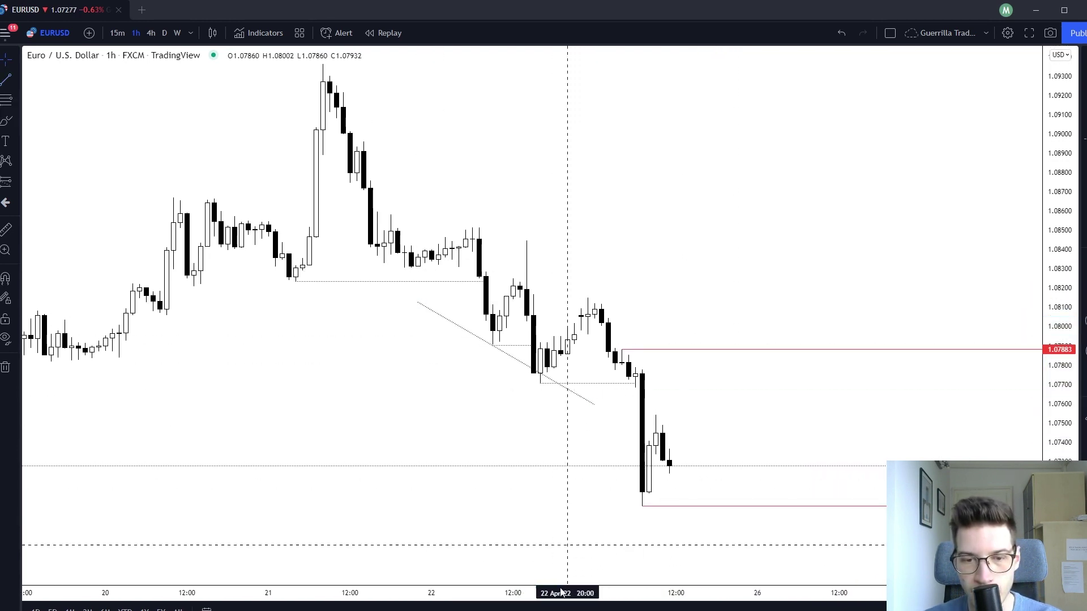
{"action": "key", "text": "alt+t"}
{"action": "left_click", "coordinate": [472, 210]}
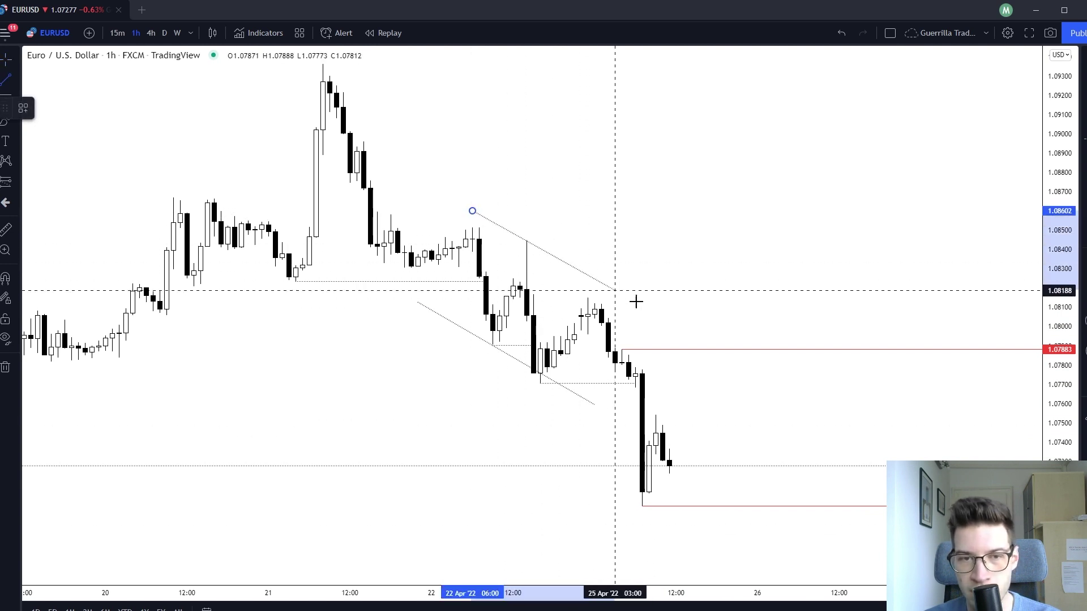
{"action": "left_click", "coordinate": [642, 327]}
{"action": "left_click", "coordinate": [673, 280]}
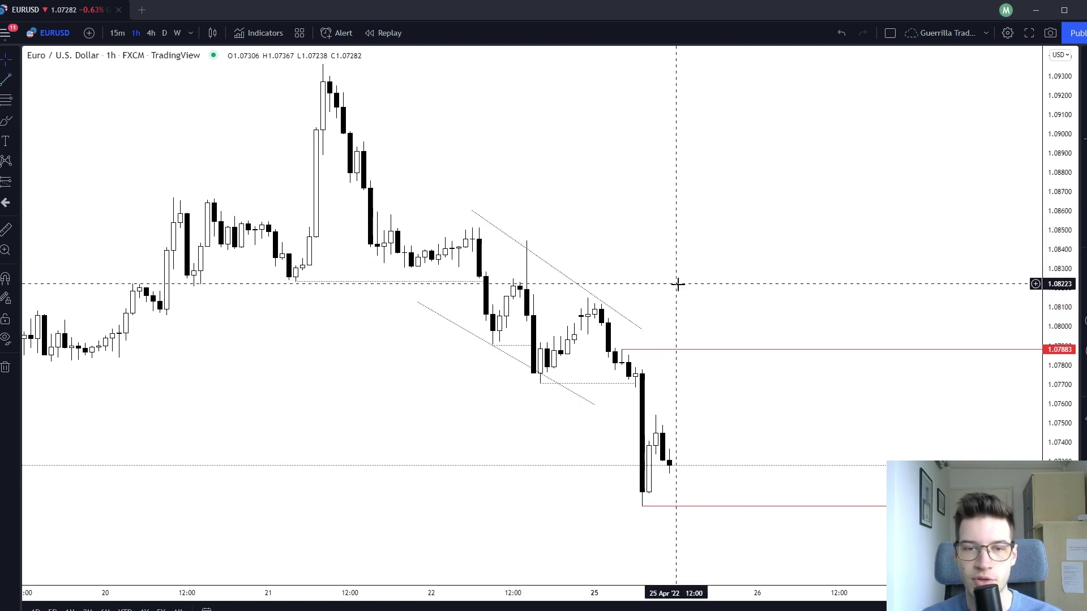
Trace a zigzag path through the swing highs and lows between the two descending trend lines, and discard it.
{"action": "left_click_drag", "start_coordinate": [677, 282], "coordinate": [665, 275]}
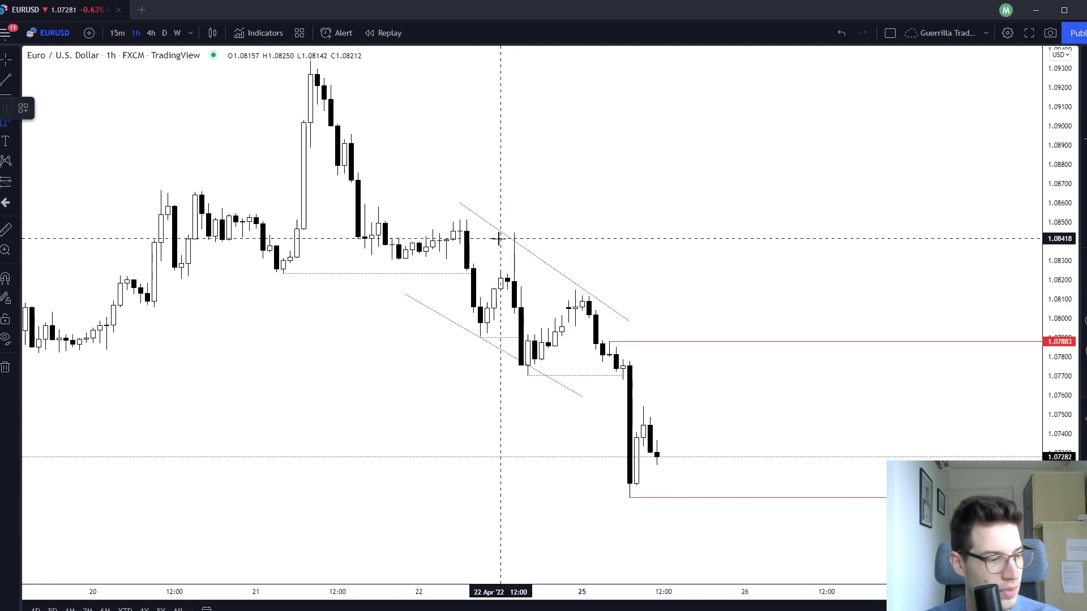
{"action": "left_click", "coordinate": [480, 339]}
{"action": "left_click", "coordinate": [514, 242]}
{"action": "left_click", "coordinate": [527, 360]}
{"action": "left_click", "coordinate": [589, 300]}
{"action": "left_click", "coordinate": [623, 371]}
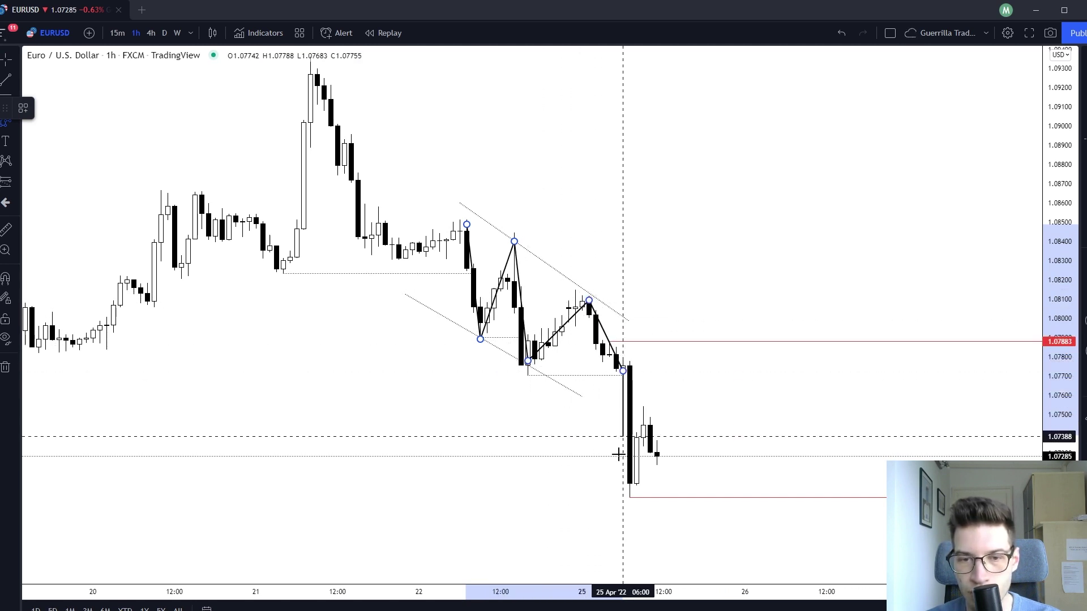
{"action": "key", "text": "Escape"}
Delete both descending trend lines around the 22–25 April decline.
{"action": "left_click_drag", "start_coordinate": [772, 404], "coordinate": [751, 402]}
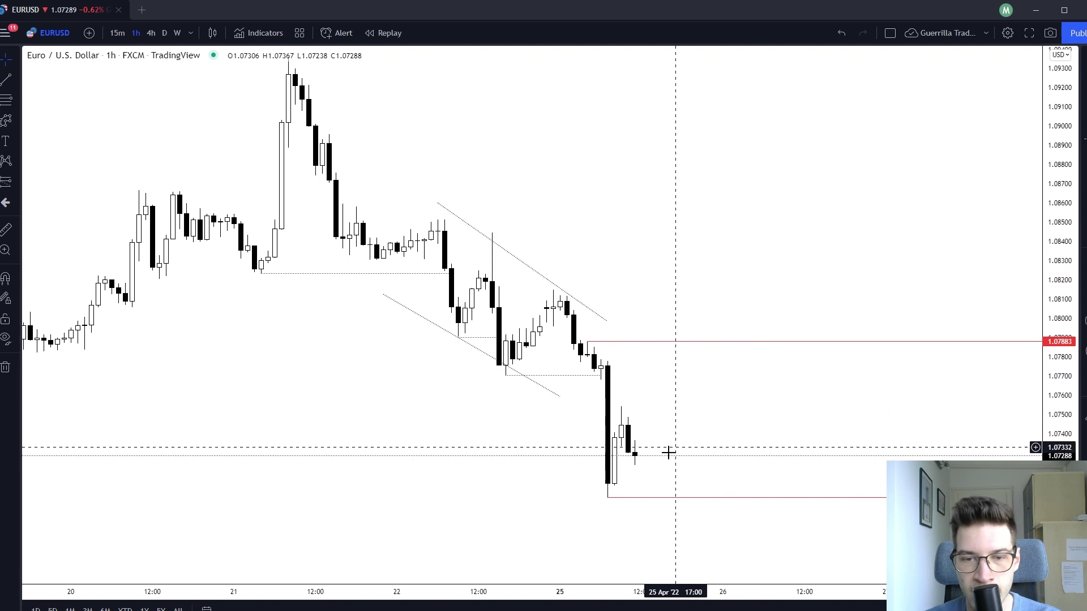
{"action": "left_click", "coordinate": [589, 313]}
{"action": "key", "text": "Delete"}
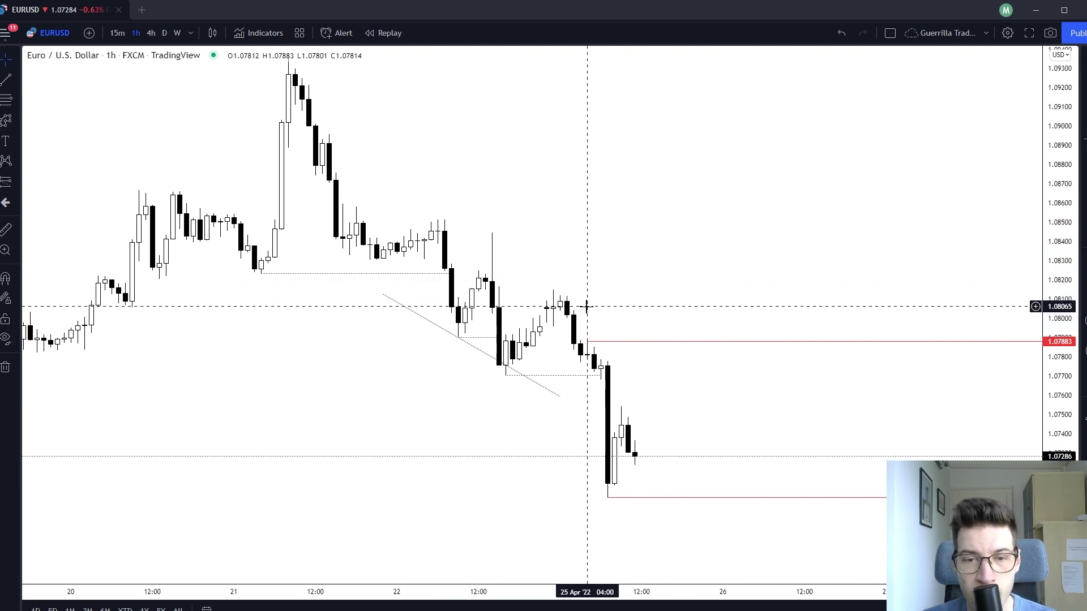
{"action": "left_click", "coordinate": [536, 386]}
{"action": "key", "text": "Delete"}
Start bar replay from the large bearish candle on 25 April.
{"action": "left_click_drag", "start_coordinate": [640, 383], "coordinate": [672, 367]}
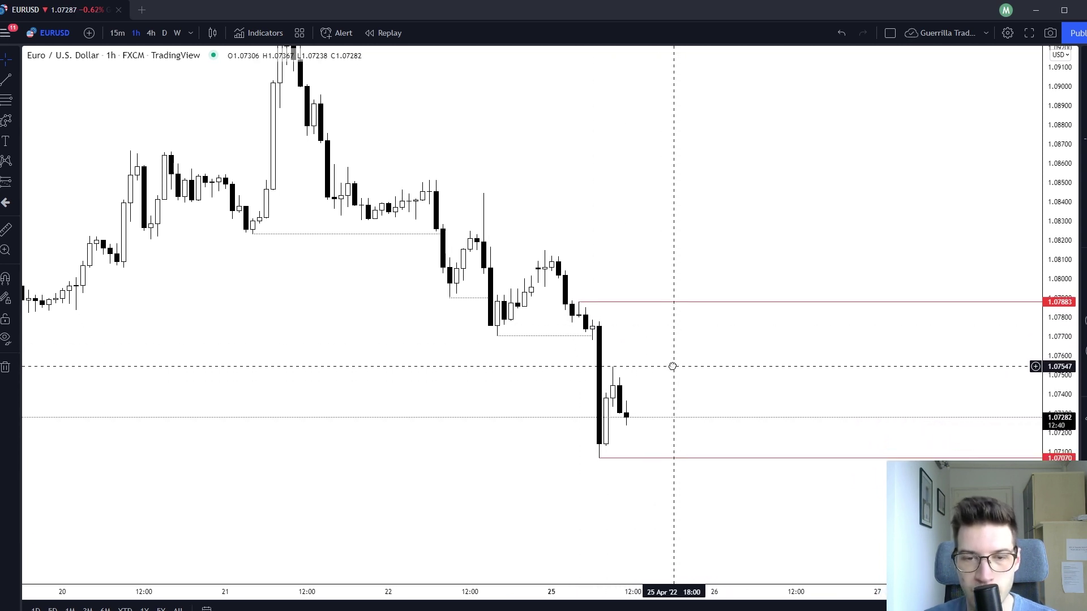
{"action": "left_click", "coordinate": [388, 33]}
{"action": "left_click", "coordinate": [604, 311]}
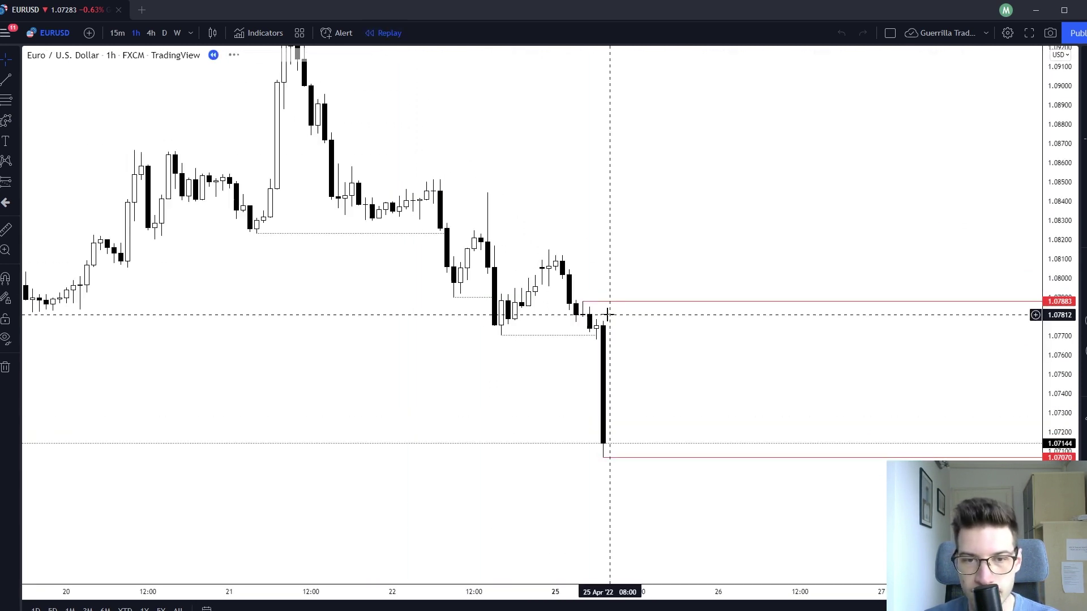
{"action": "left_click_drag", "start_coordinate": [910, 176], "coordinate": [521, 182]}
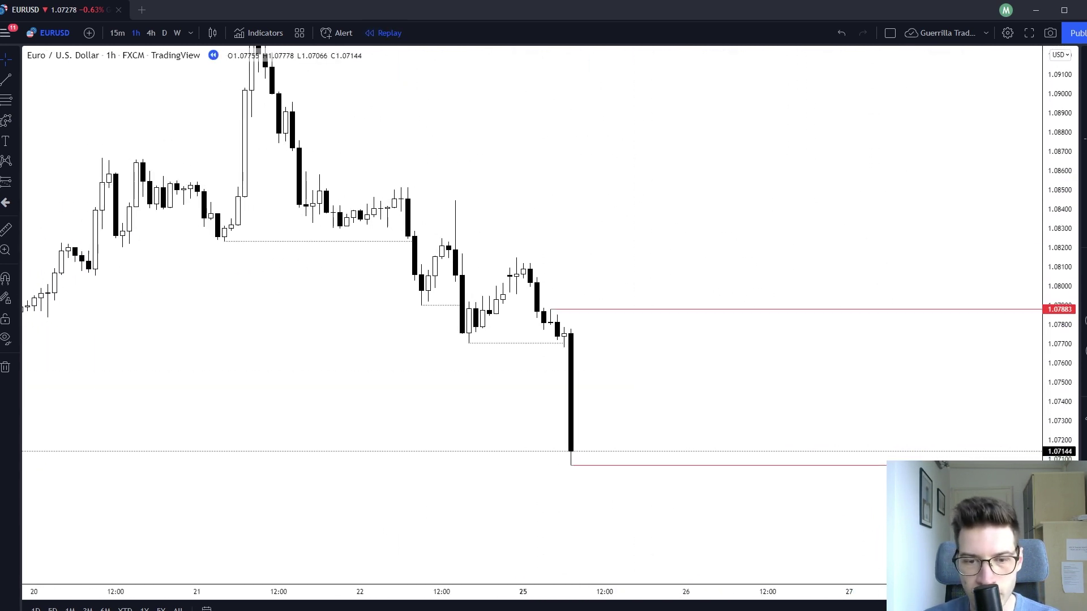
Sketch a short path rebounding from the replay candle's low to about 1.0731 and dipping again, and discard it.
{"action": "left_click", "coordinate": [584, 460]}
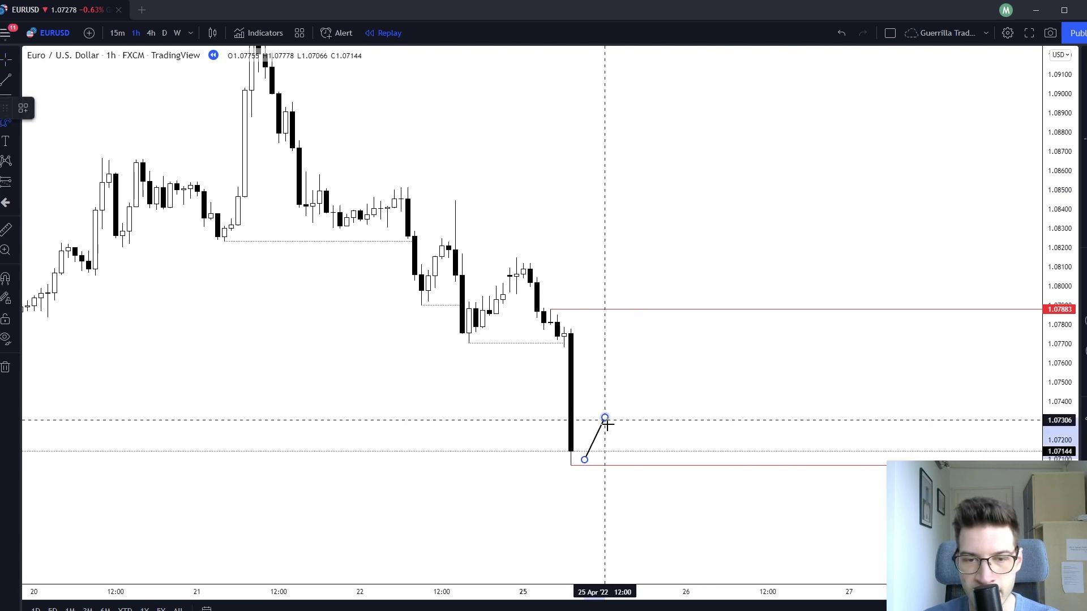
{"action": "left_click", "coordinate": [604, 418]}
{"action": "left_click", "coordinate": [611, 438]}
{"action": "key", "text": "Escape"}
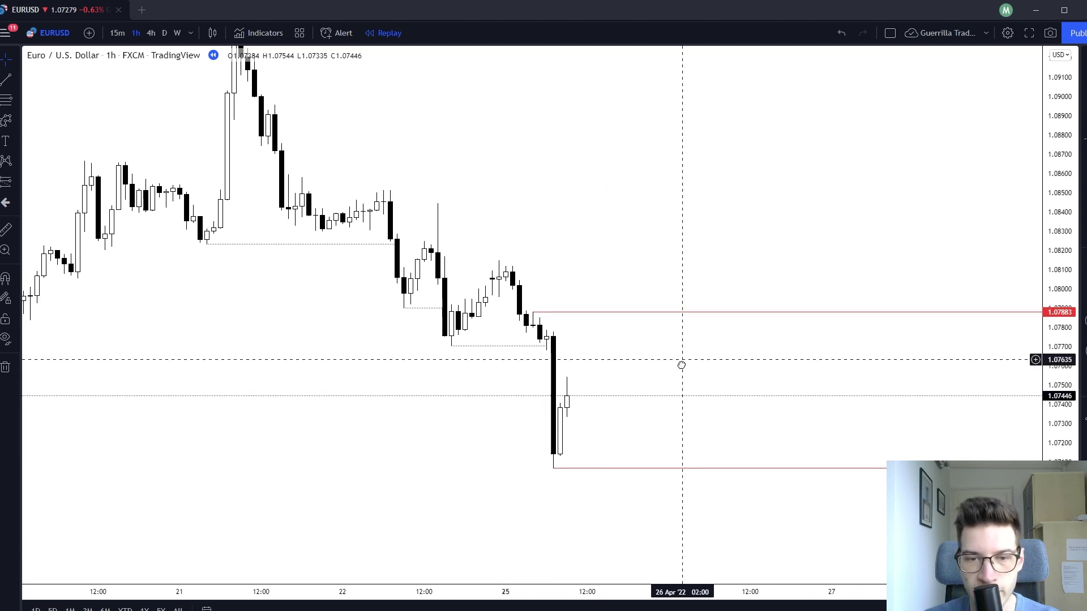
Exit replay mode and return to the live hourly chart.
{"action": "key", "text": "Escape"}
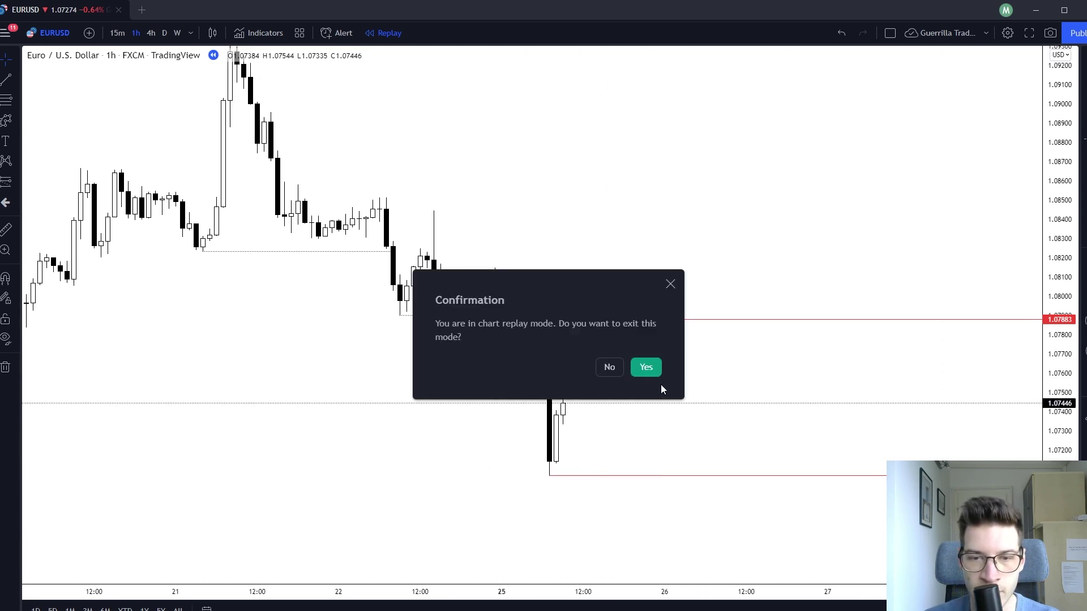
{"action": "left_click", "coordinate": [647, 368]}
{"action": "left_click_drag", "start_coordinate": [922, 245], "coordinate": [615, 296]}
Sketch a zigzag path climbing from the latest candle to just below the 1.07883 line before falling, and discard it.
{"action": "left_click", "coordinate": [6, 121]}
{"action": "left_click", "coordinate": [642, 488]}
{"action": "left_click", "coordinate": [661, 415]}
{"action": "left_click", "coordinate": [675, 457]}
{"action": "left_click", "coordinate": [695, 402]}
{"action": "left_click", "coordinate": [709, 435]}
{"action": "left_click", "coordinate": [729, 393]}
{"action": "left_click", "coordinate": [736, 417]}
{"action": "left_click", "coordinate": [764, 388]}
{"action": "left_click", "coordinate": [770, 440]}
{"action": "left_click", "coordinate": [784, 427]}
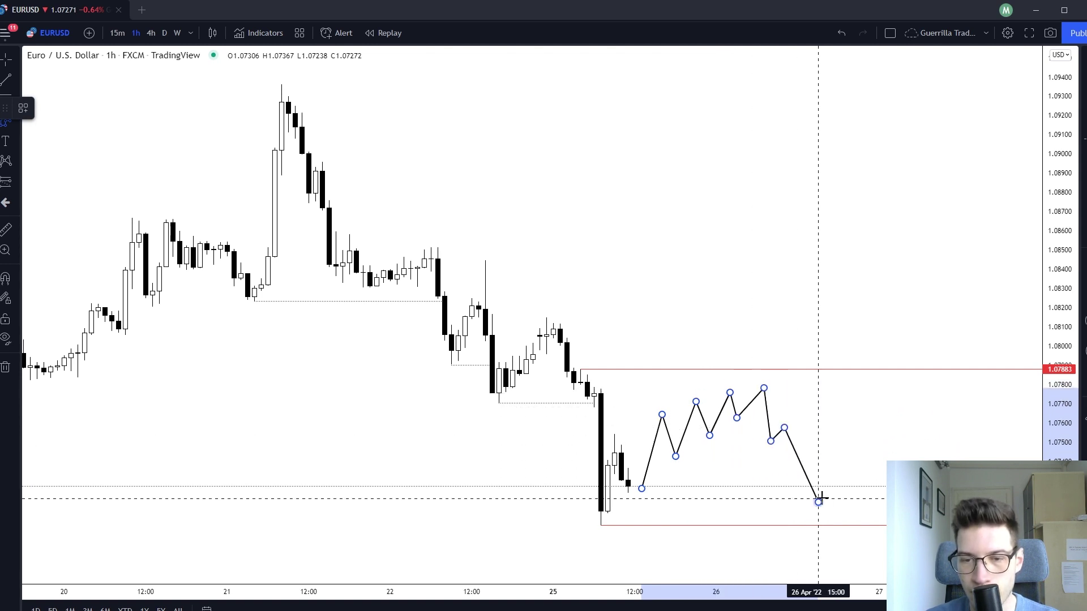
{"action": "key", "text": "Escape"}
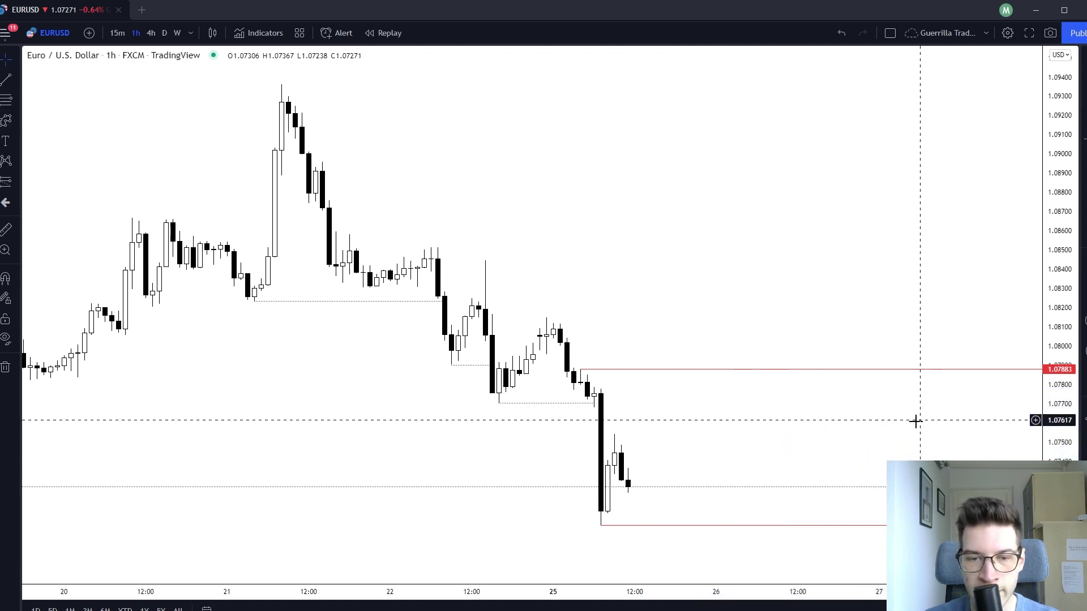
Sketch a path rallying steeply from the latest candle to about 1.0848 with a stepped pullback to about 1.0814, and discard it.
{"action": "left_click", "coordinate": [642, 486]}
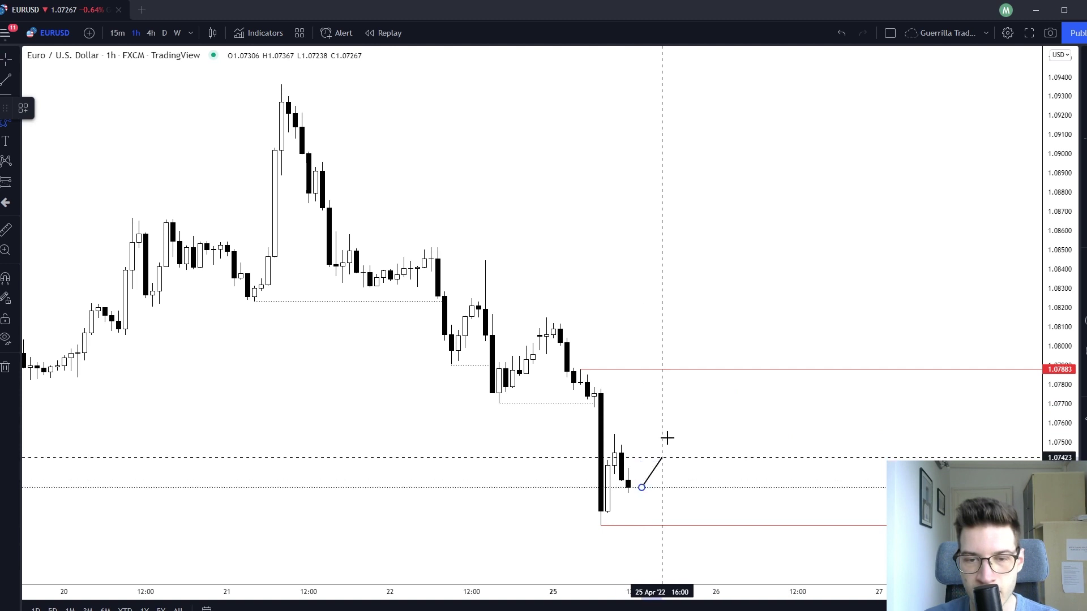
{"action": "left_click", "coordinate": [696, 254]}
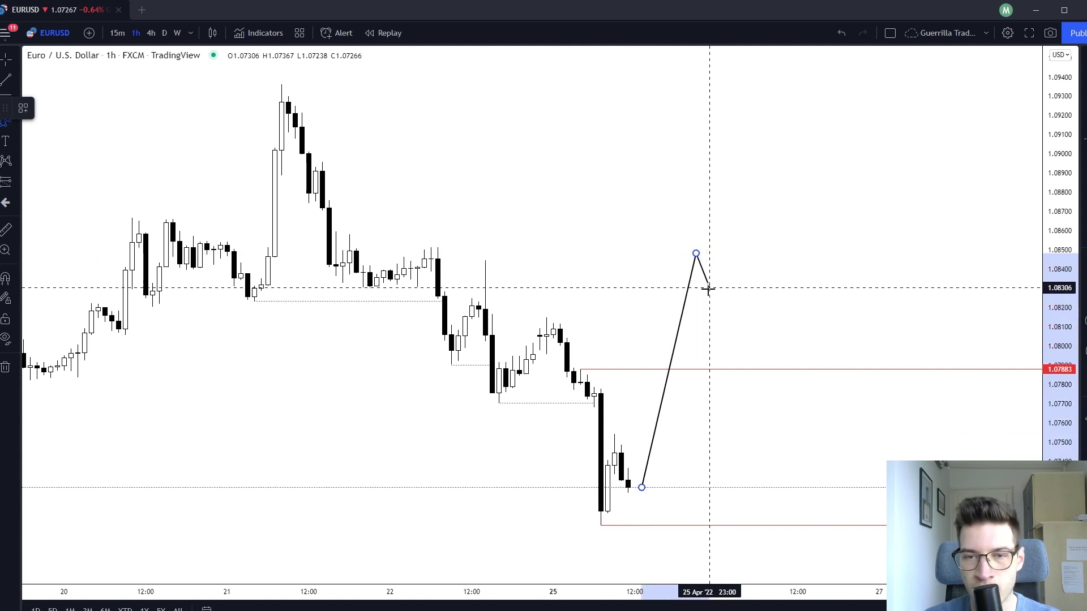
{"action": "left_click", "coordinate": [716, 290]}
{"action": "left_click", "coordinate": [722, 272]}
{"action": "left_click", "coordinate": [743, 319]}
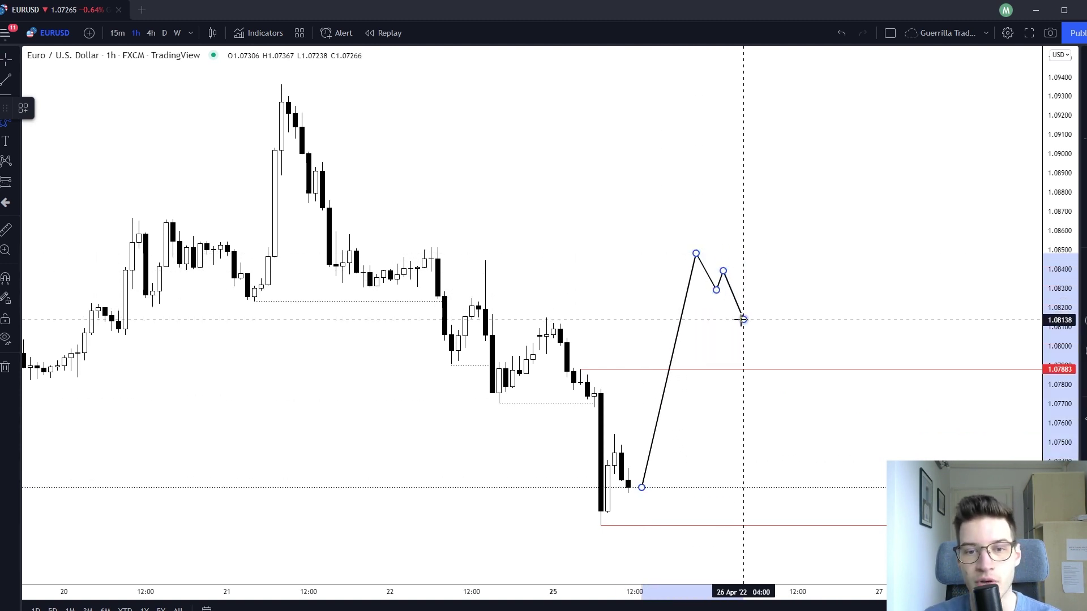
{"action": "key", "text": "Escape"}
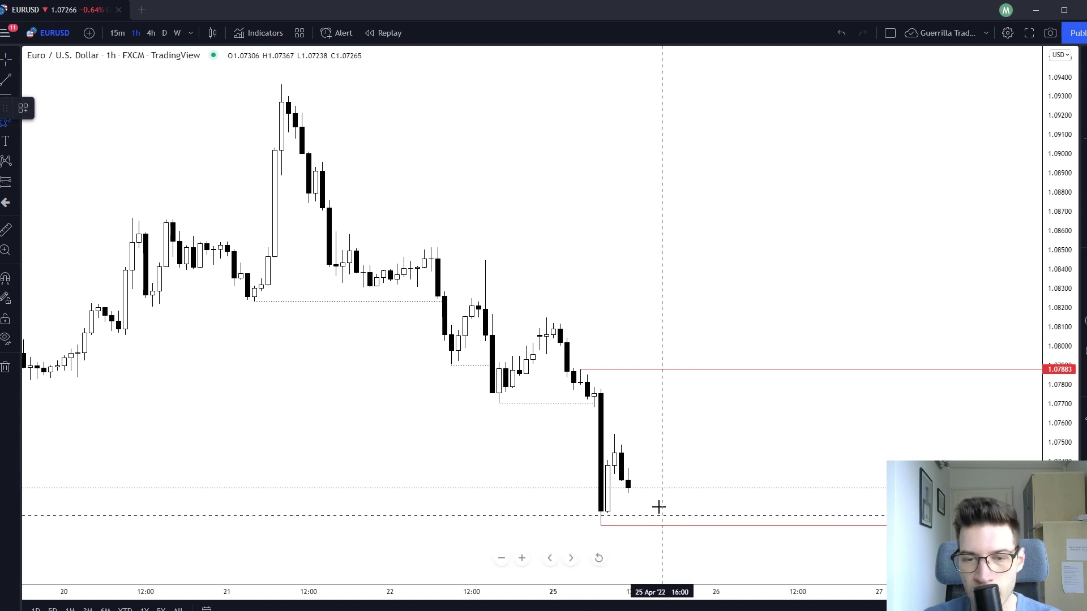
Sketch a sideways zigzag path between about 1.0725 and 1.0740 ending in an upward breakout, and discard it.
{"action": "left_click", "coordinate": [640, 491]}
{"action": "left_click", "coordinate": [655, 463]}
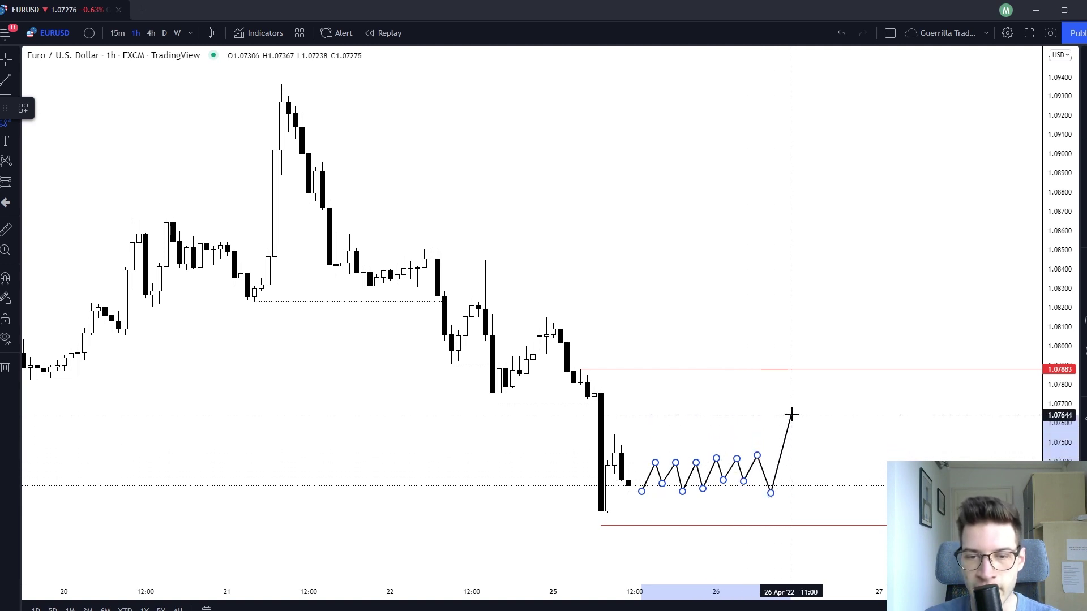
{"action": "key", "text": "Escape"}
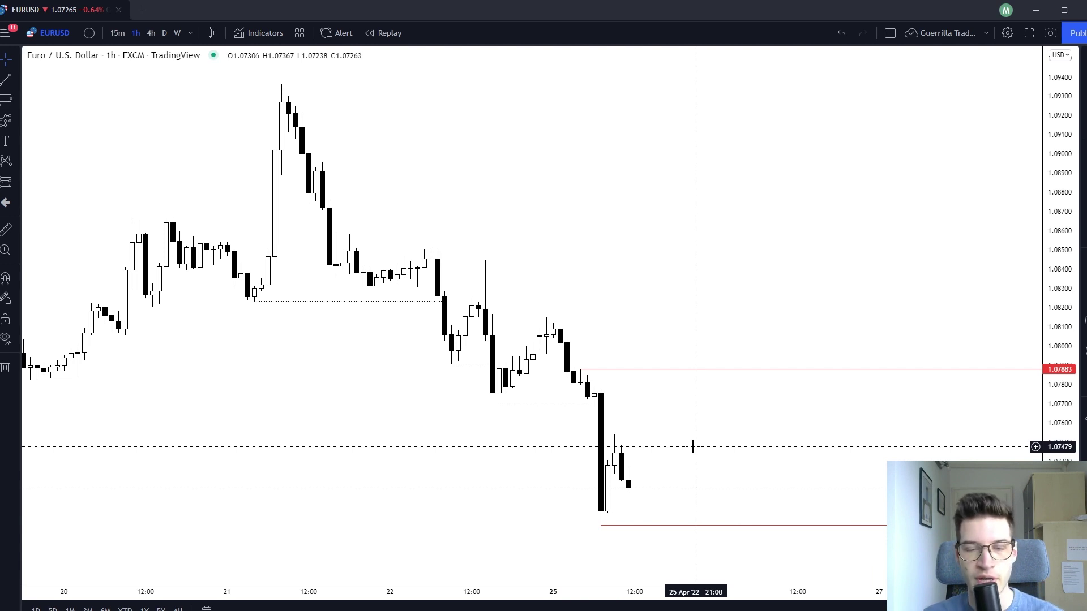
Sketch a path stepping down below the lower red line, rallying to about 1.0747 and turning down again, and delete it.
{"action": "left_click_drag", "start_coordinate": [689, 442], "coordinate": [671, 404]}
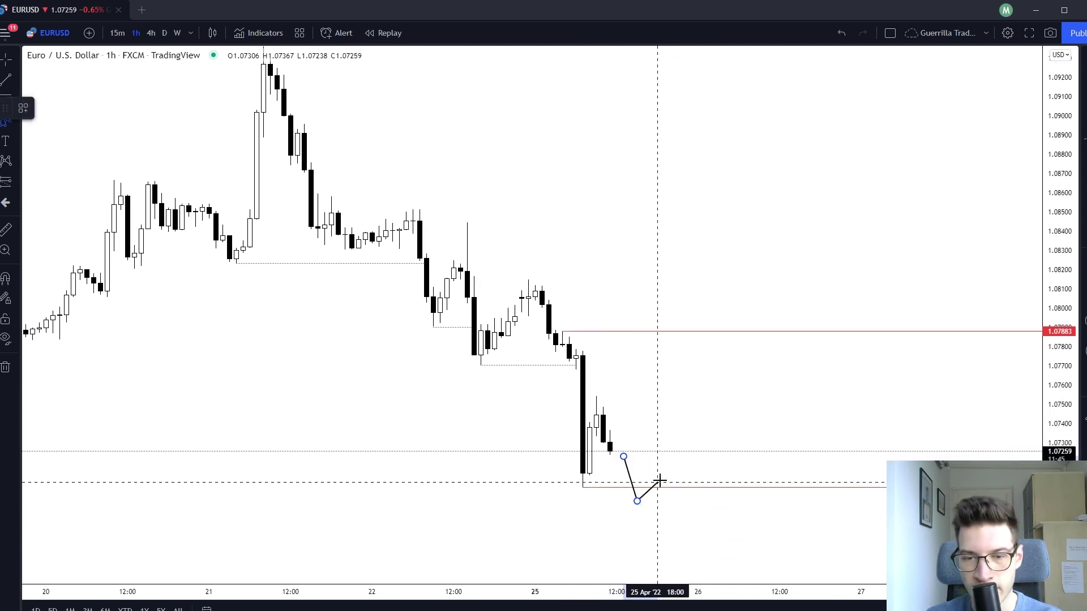
{"action": "left_click", "coordinate": [671, 509]}
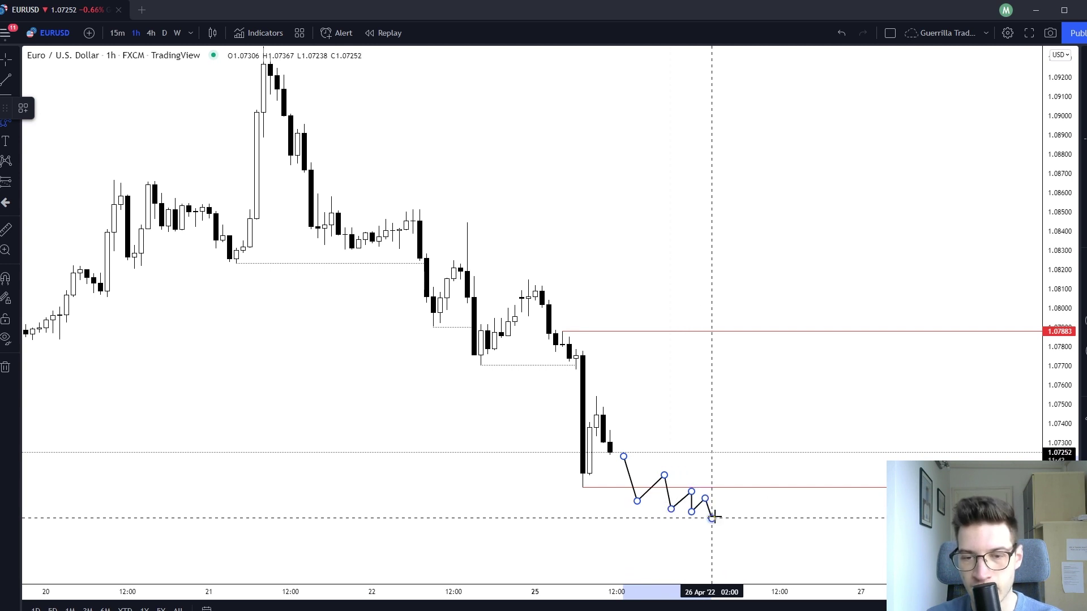
{"action": "left_click", "coordinate": [765, 548]}
{"action": "left_click", "coordinate": [807, 410]}
{"action": "left_click", "coordinate": [820, 459]}
{"action": "left_click", "coordinate": [826, 435]}
{"action": "double_click", "coordinate": [847, 500]}
{"action": "left_click", "coordinate": [821, 513]}
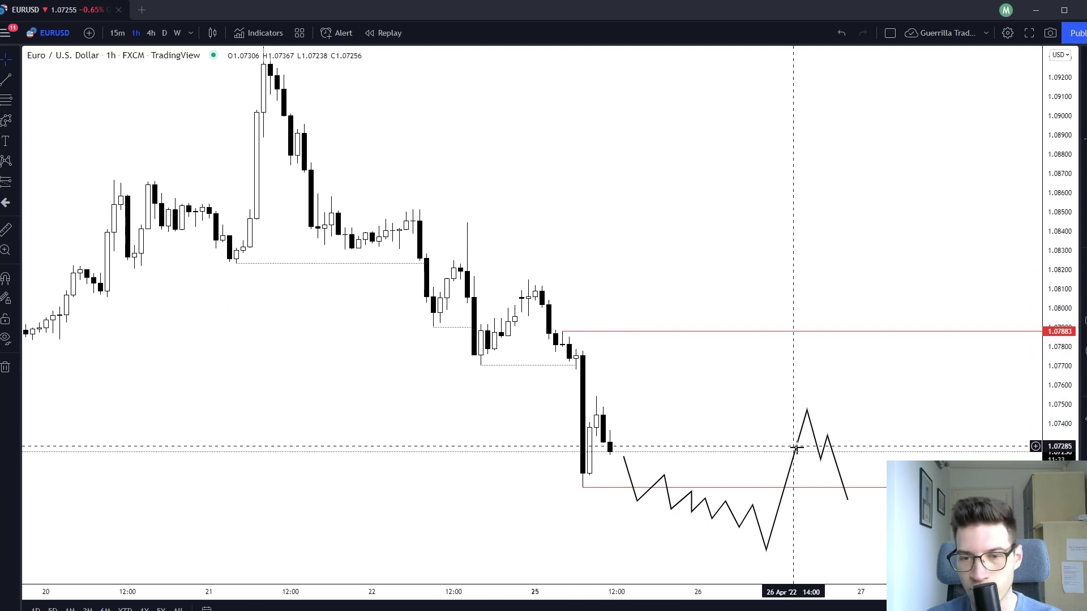
{"action": "left_click", "coordinate": [807, 415]}
{"action": "key", "text": "Delete"}
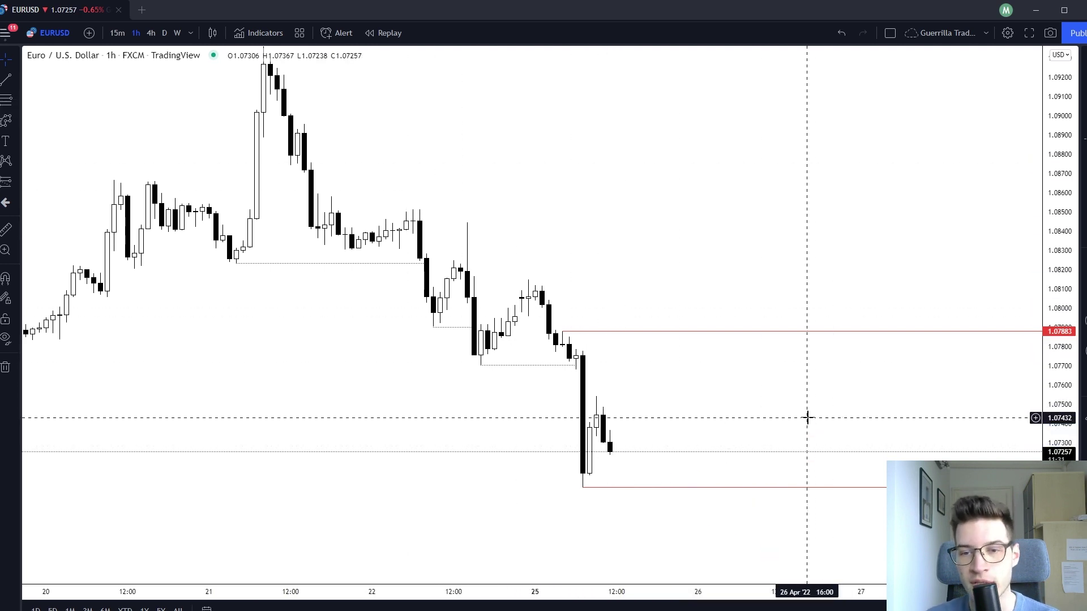
Sketch a zigzag path rising past the 1.07883 line to about 1.0826, dropping to about 1.0733 and recovering, and discard it.
{"action": "left_click", "coordinate": [616, 452]}
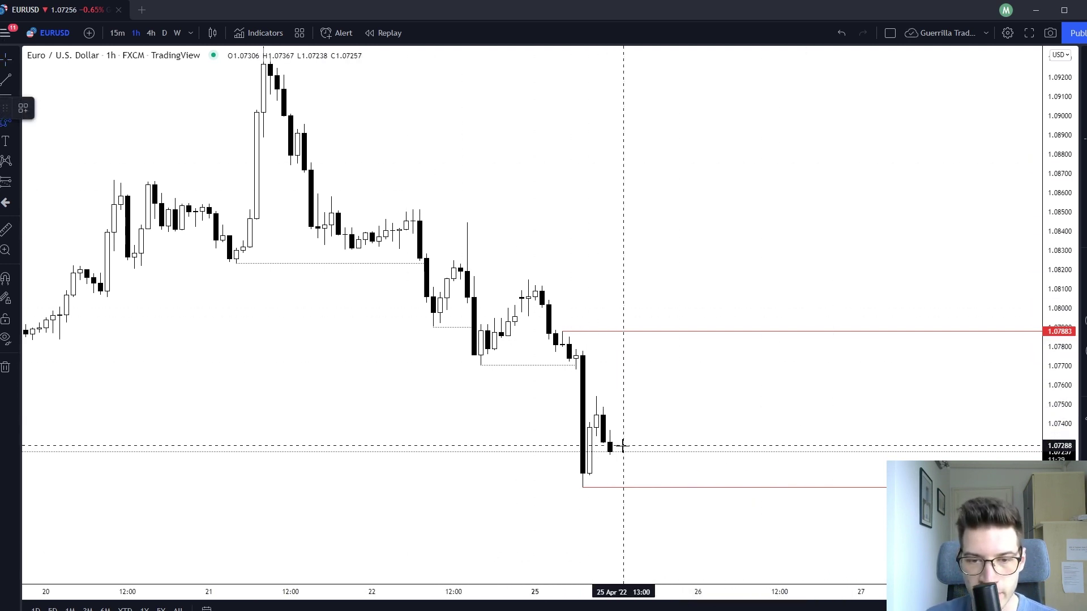
{"action": "left_click", "coordinate": [650, 367]}
{"action": "left_click", "coordinate": [664, 408]}
{"action": "left_click", "coordinate": [685, 346]}
{"action": "left_click", "coordinate": [691, 371]}
{"action": "left_click", "coordinate": [711, 323]}
{"action": "left_click", "coordinate": [725, 344]}
{"action": "left_click", "coordinate": [738, 307]}
{"action": "left_click", "coordinate": [752, 333]}
{"action": "left_click", "coordinate": [779, 312]}
{"action": "left_click", "coordinate": [793, 279]}
{"action": "left_click", "coordinate": [800, 297]}
{"action": "left_click", "coordinate": [813, 271]}
{"action": "left_click", "coordinate": [820, 292]}
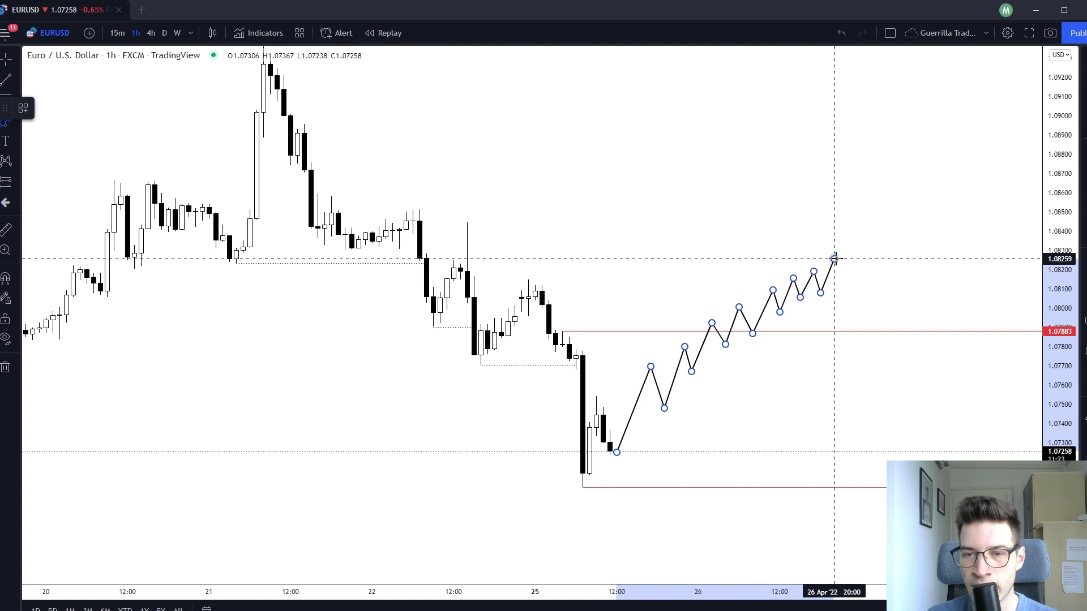
{"action": "left_click", "coordinate": [874, 438]}
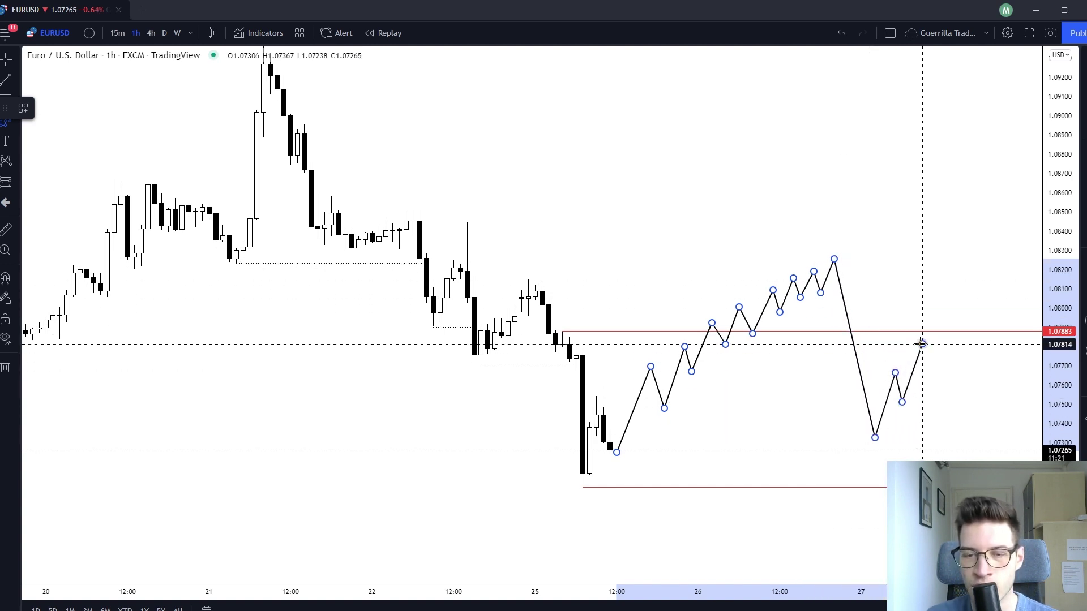
{"action": "key", "text": "Escape"}
Sketch a path plunging below the 1.07070 line to about 1.0658 and stepping back up to about 1.0714, and discard it.
{"action": "left_click_drag", "start_coordinate": [741, 443], "coordinate": [677, 360]}
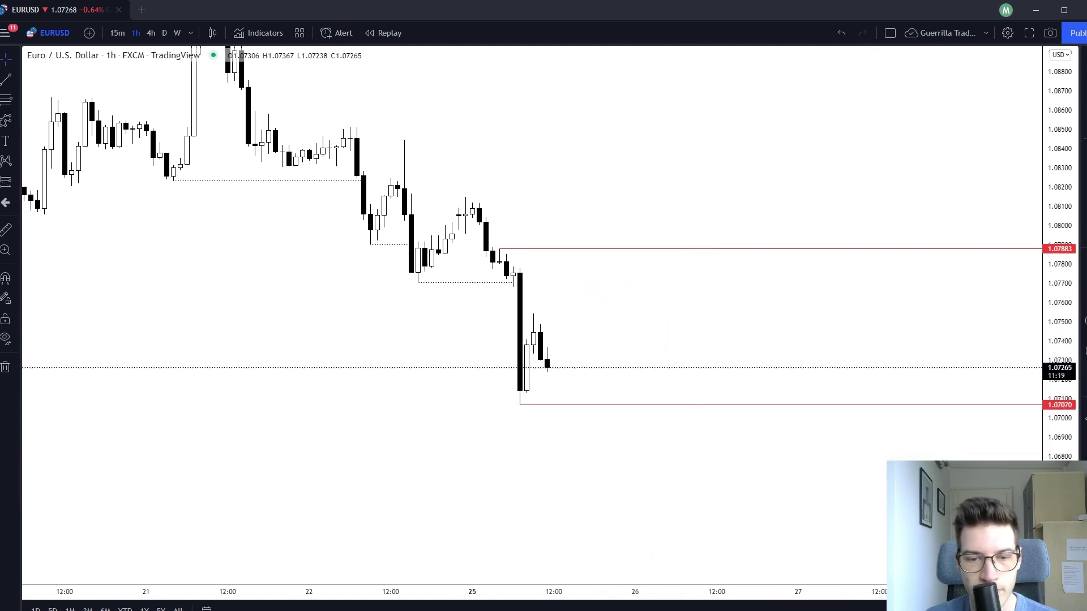
{"action": "left_click", "coordinate": [553, 367]}
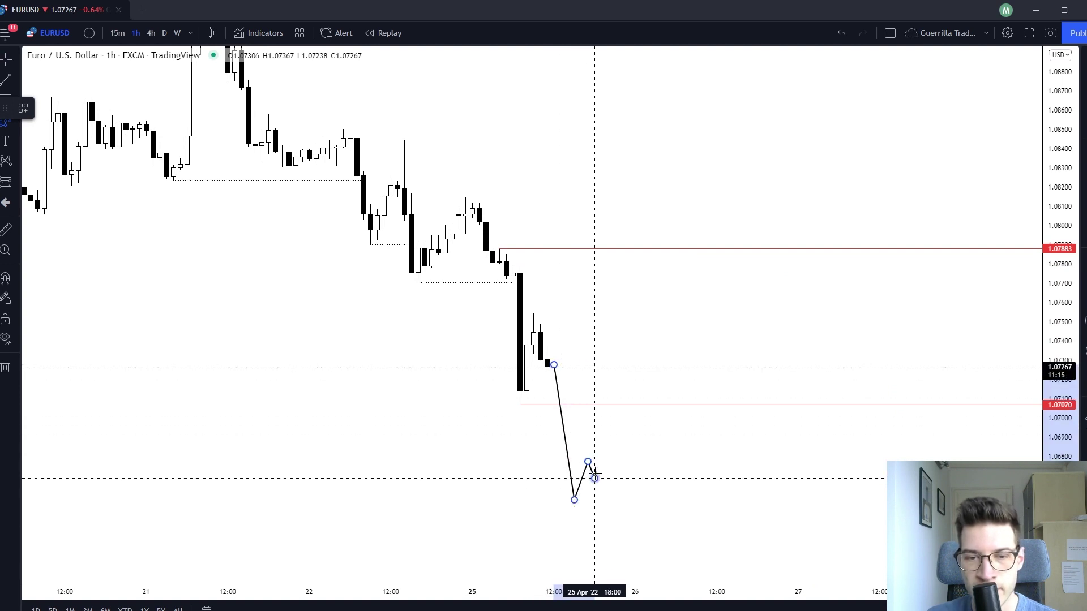
{"action": "left_click", "coordinate": [595, 478]}
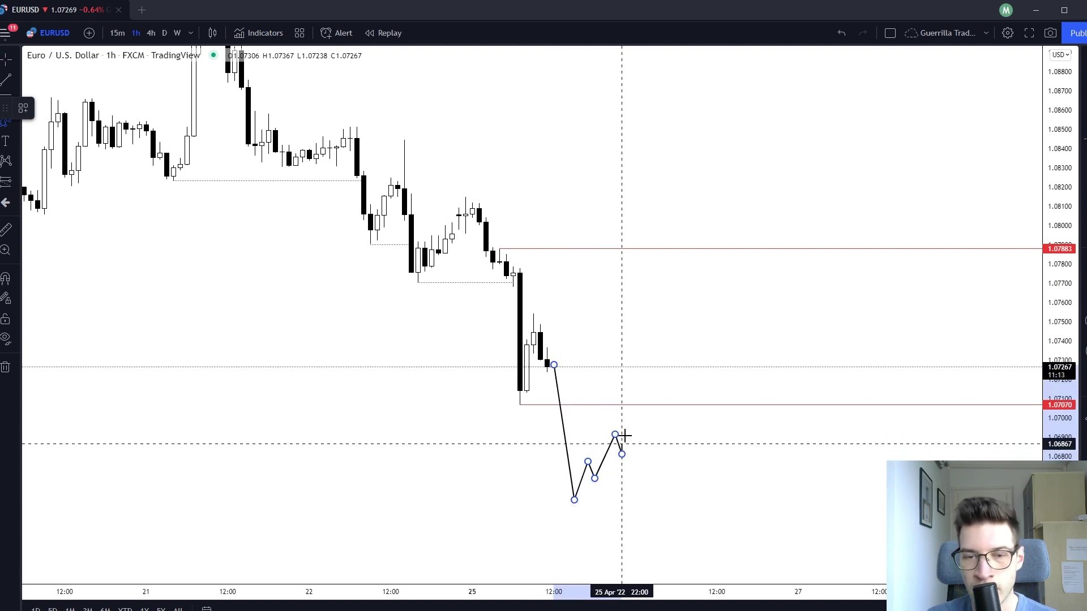
{"action": "left_click", "coordinate": [621, 454]}
{"action": "left_click", "coordinate": [635, 395]}
{"action": "left_click", "coordinate": [642, 421]}
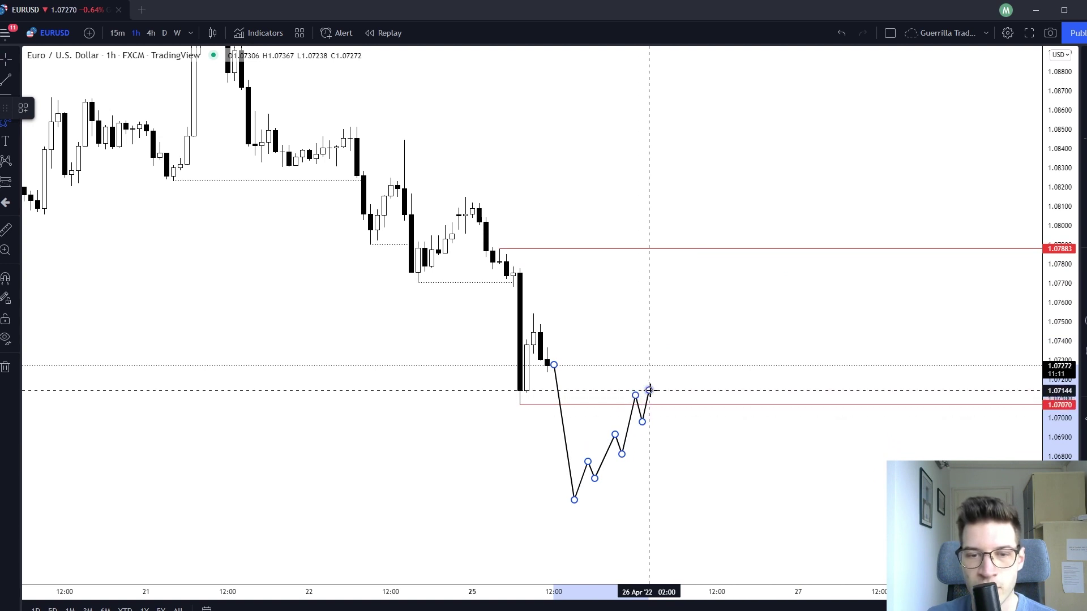
{"action": "key", "text": "Escape"}
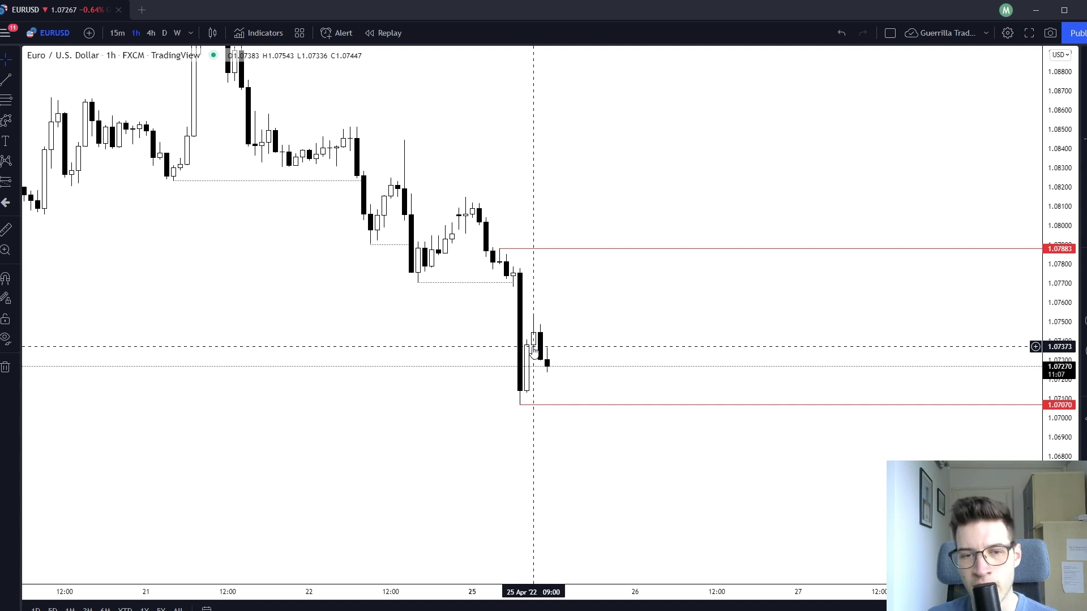
Sketch a path from about 1.0806 through the 1.07070 low, dipping to about 1.0672 and zigzagging up to about 1.0718, and discard it.
{"action": "left_click", "coordinate": [520, 404]}
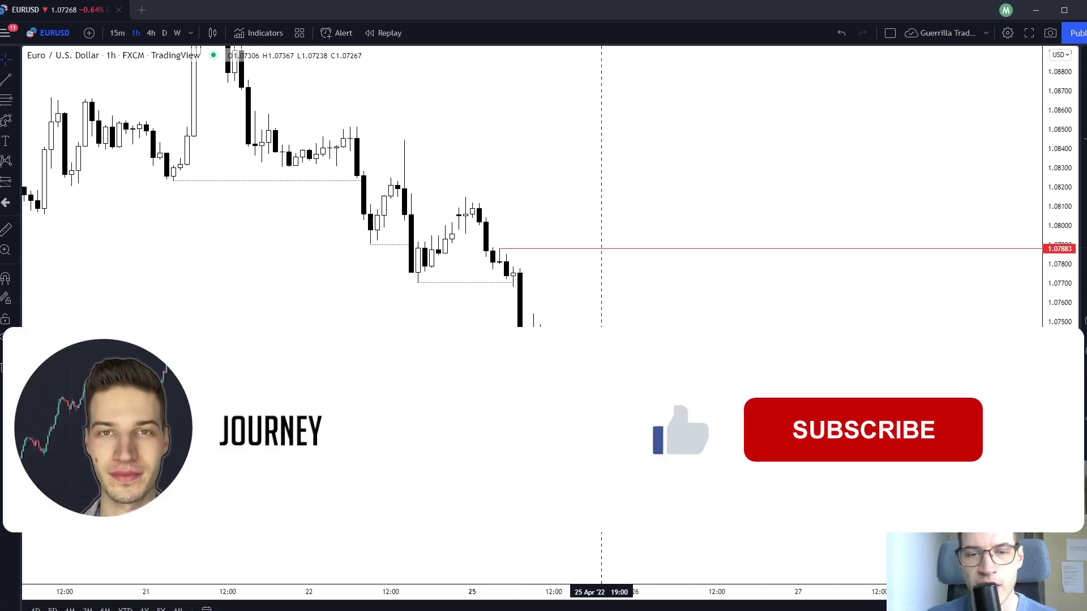
{"action": "left_click_drag", "start_coordinate": [600, 430], "coordinate": [619, 437]}
{"action": "left_click", "coordinate": [5, 120]}
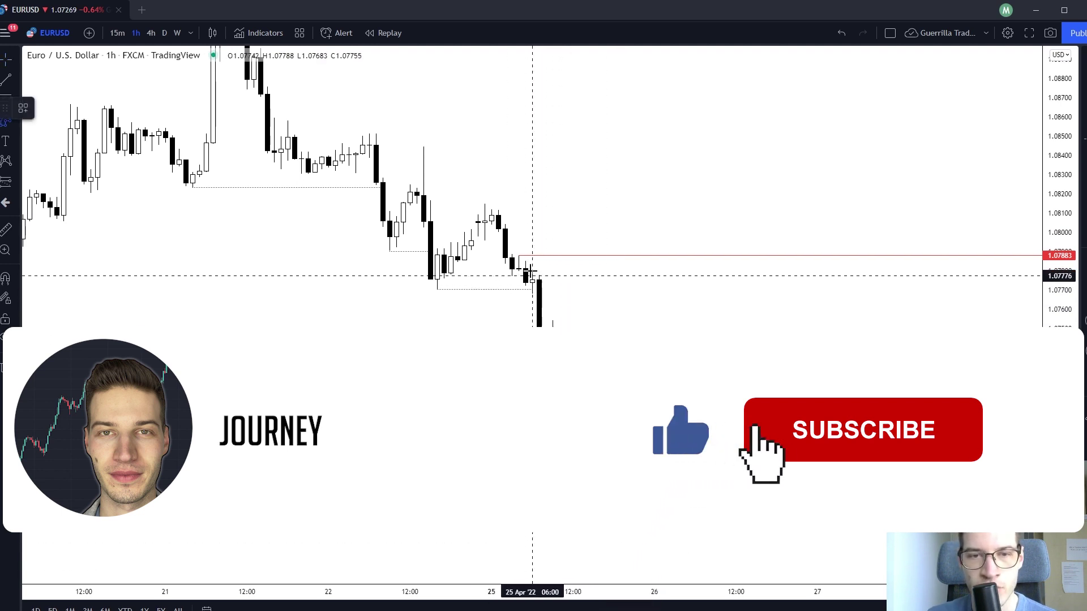
{"action": "left_click", "coordinate": [505, 219]}
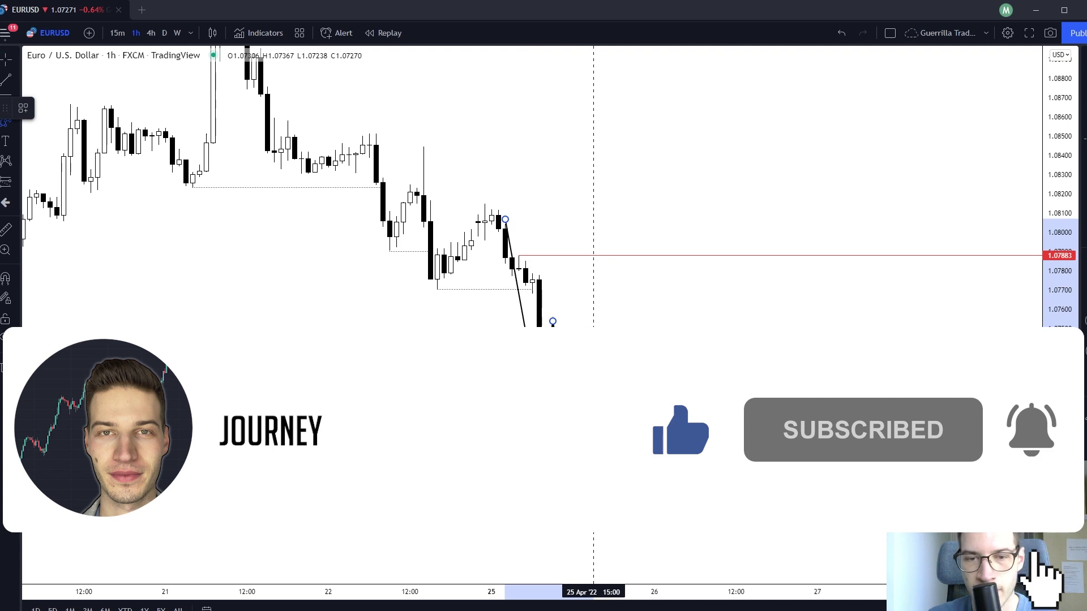
{"action": "left_click", "coordinate": [606, 410]}
{"action": "left_click", "coordinate": [614, 440]}
{"action": "left_click", "coordinate": [620, 391]}
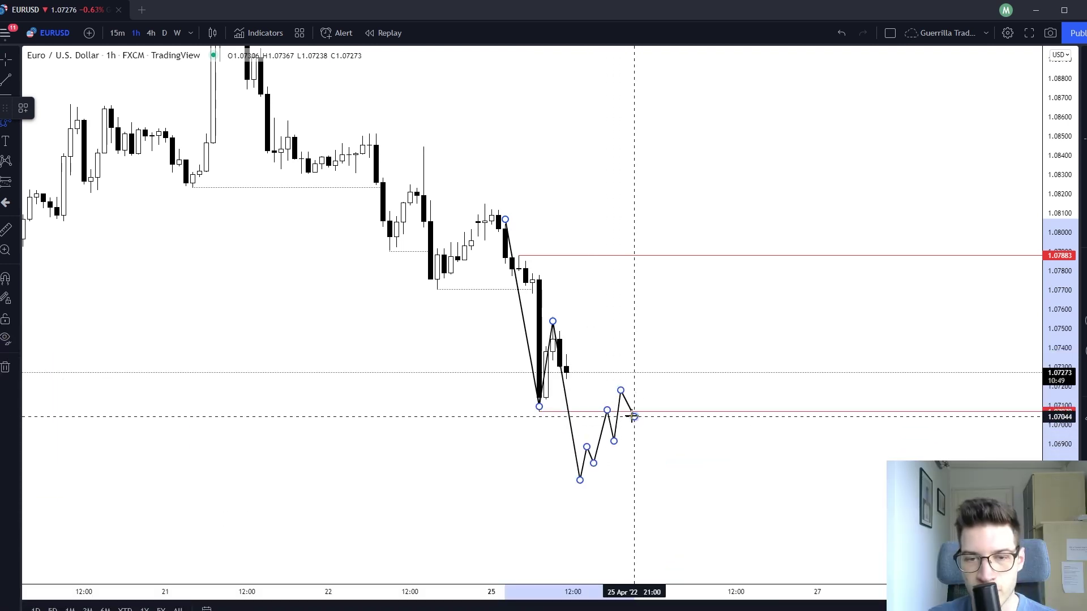
{"action": "key", "text": "Escape"}
Switch the one-hour chart to EURJPY and frame the recent drop between the two red levels.
{"action": "left_click_drag", "start_coordinate": [600, 324], "coordinate": [599, 339]}
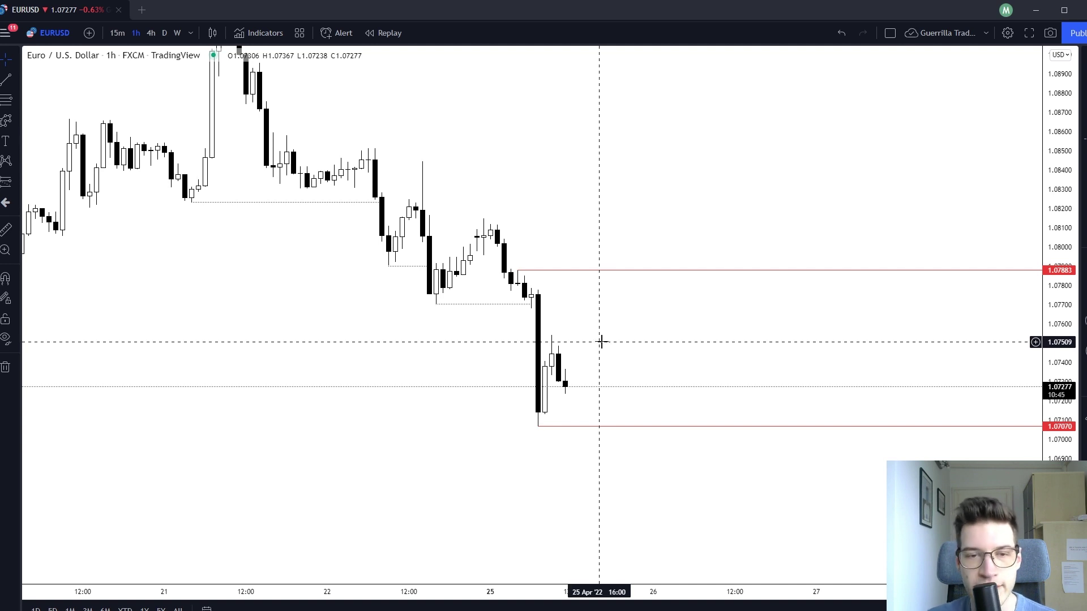
{"action": "left_click_drag", "start_coordinate": [592, 338], "coordinate": [722, 393]}
{"action": "key", "text": "Down"}
{"action": "left_click_drag", "start_coordinate": [1063, 211], "coordinate": [1062, 226]}
{"action": "left_click_drag", "start_coordinate": [786, 168], "coordinate": [755, 190]}
{"action": "left_click_drag", "start_coordinate": [771, 498], "coordinate": [753, 485]}
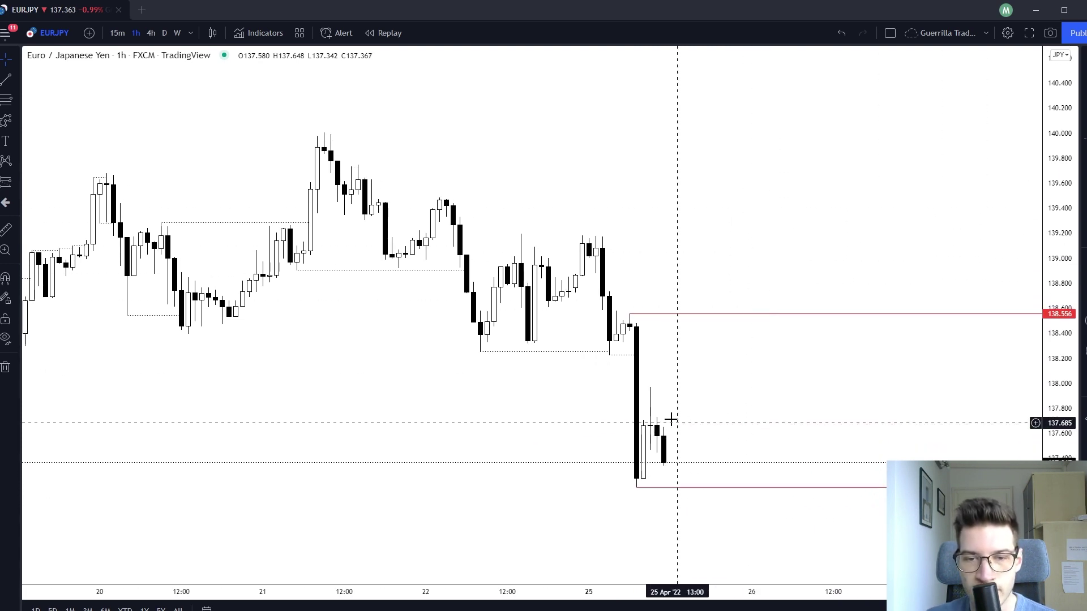
{"action": "left_click_drag", "start_coordinate": [813, 401], "coordinate": [779, 407]}
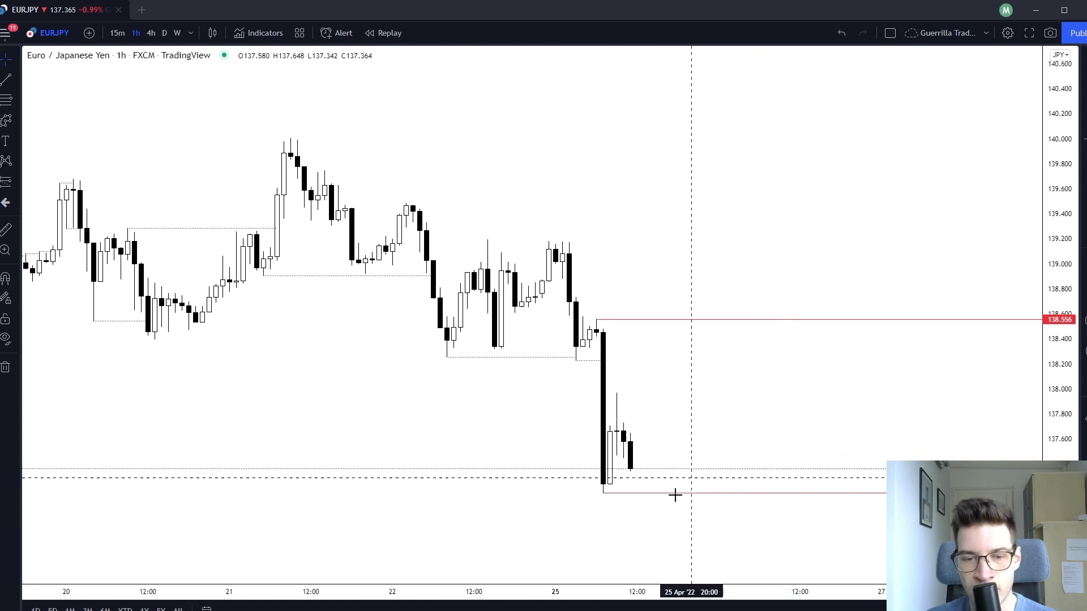
Draw two falling trend lines around the decline, below the lows from about 138.90 to 138.10 and above the highs from about 139.89 to 138.90.
{"action": "left_click", "coordinate": [297, 277]}
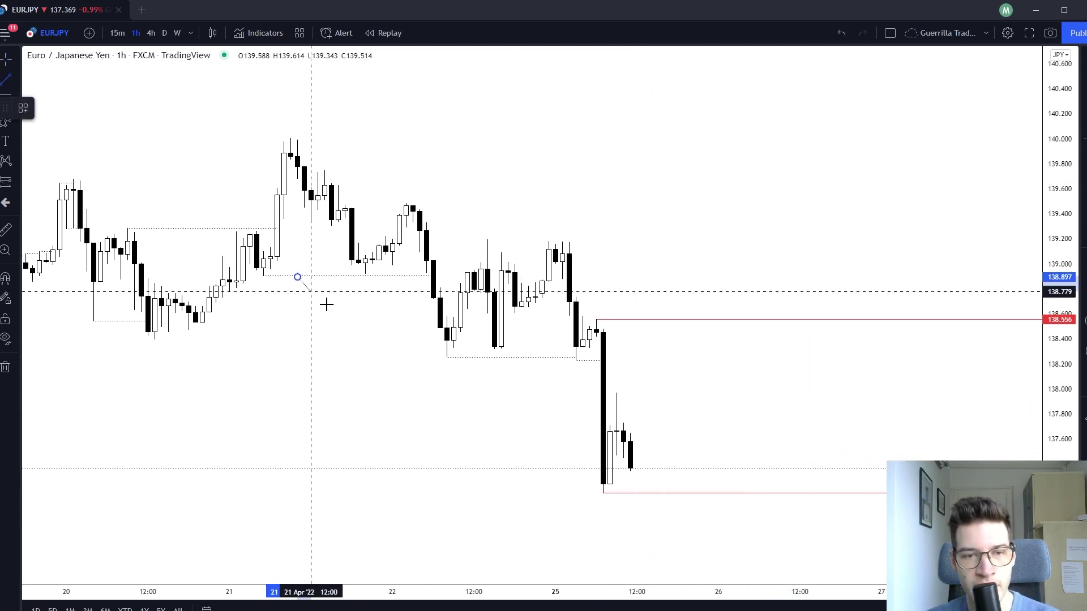
{"action": "left_click", "coordinate": [568, 376]}
{"action": "scroll", "coordinate": [648, 453], "scroll_direction": "down", "scroll_amount": 1}
{"action": "scroll", "coordinate": [650, 446], "scroll_direction": "up", "scroll_amount": 1}
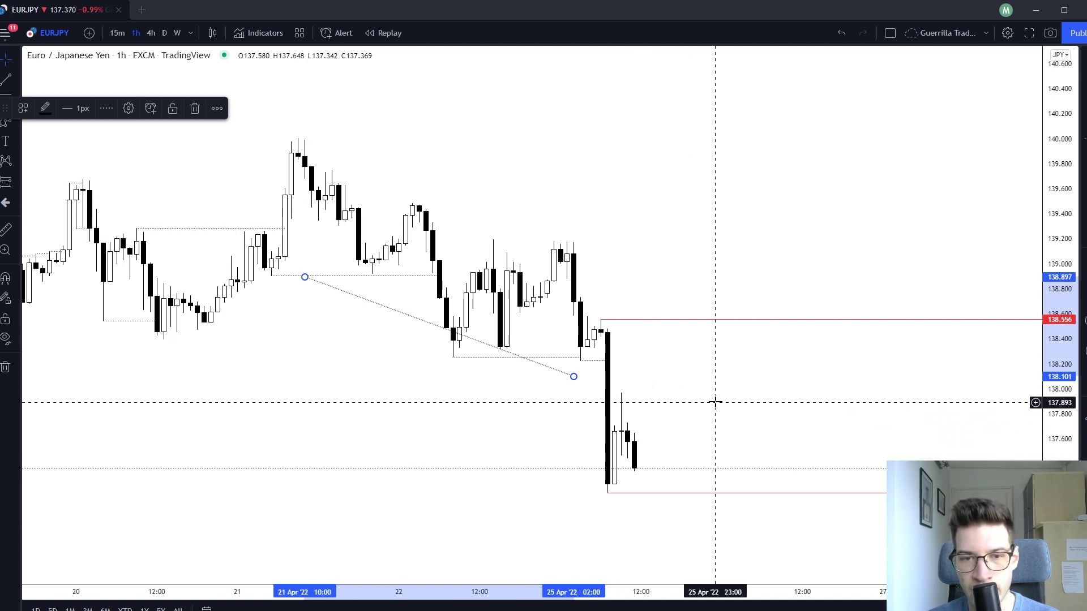
{"action": "left_click", "coordinate": [713, 405]}
{"action": "left_click", "coordinate": [338, 152]}
{"action": "left_click", "coordinate": [600, 276]}
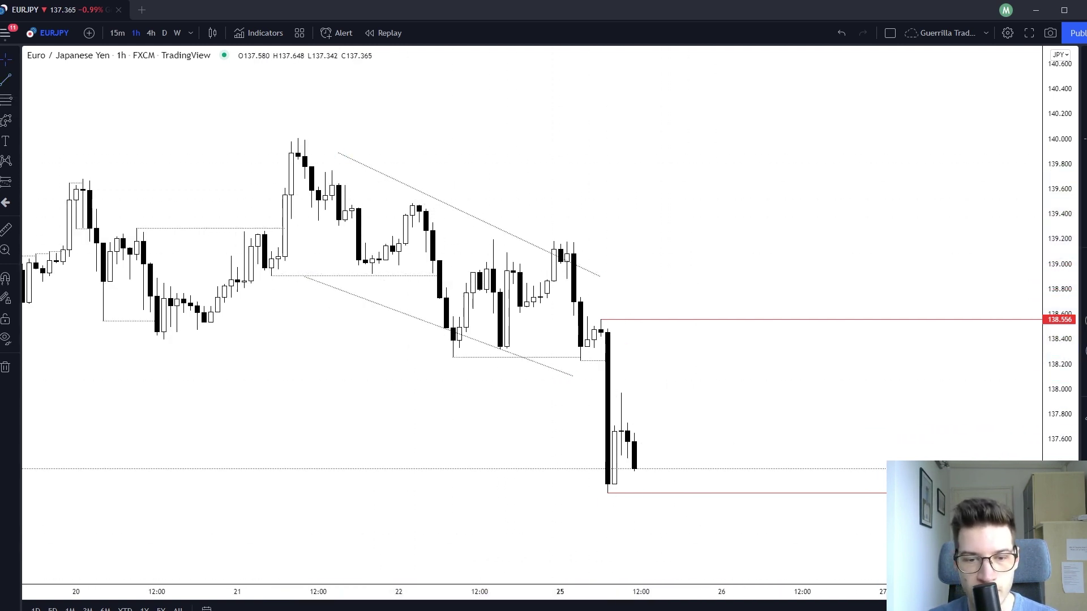
Trace the swing highs and lows from the peak at about 139.88 down to the 138.556 lower high with a path, and discard it.
{"action": "left_click", "coordinate": [6, 120]}
{"action": "left_click", "coordinate": [291, 153]}
{"action": "left_click", "coordinate": [379, 282]}
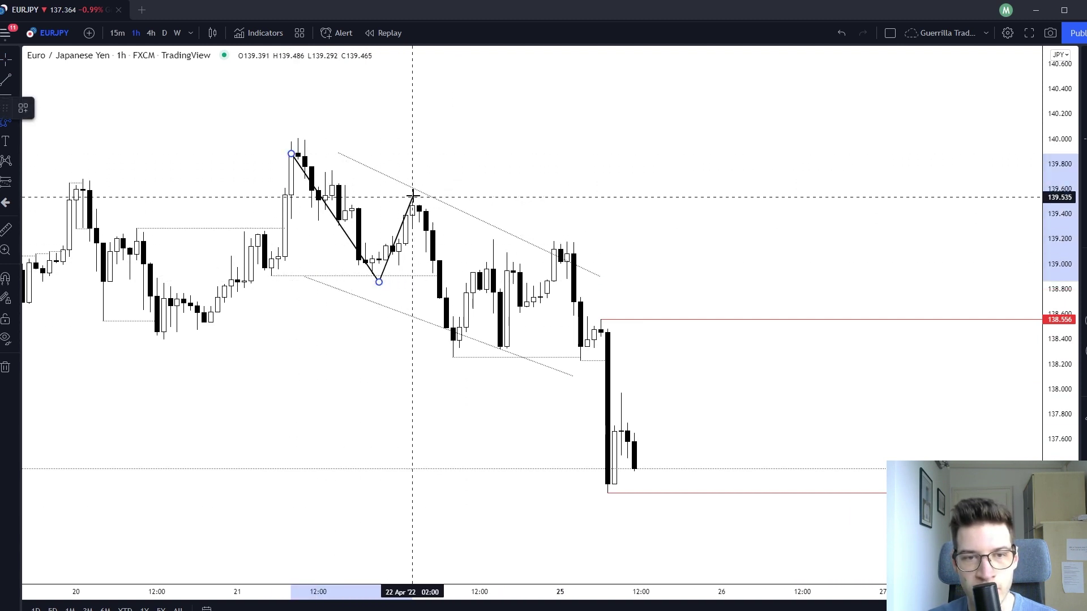
{"action": "left_click", "coordinate": [412, 193]}
{"action": "left_click", "coordinate": [459, 365]}
{"action": "left_click", "coordinate": [500, 239]}
{"action": "left_click", "coordinate": [513, 341]}
{"action": "left_click", "coordinate": [566, 243]}
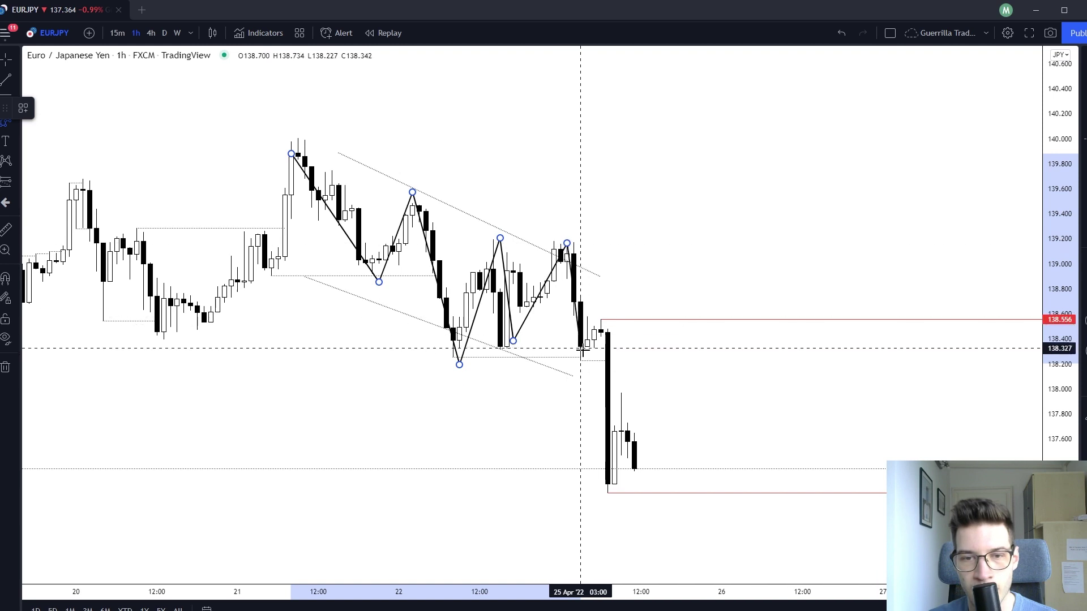
{"action": "left_click", "coordinate": [580, 374]}
{"action": "left_click", "coordinate": [600, 319]}
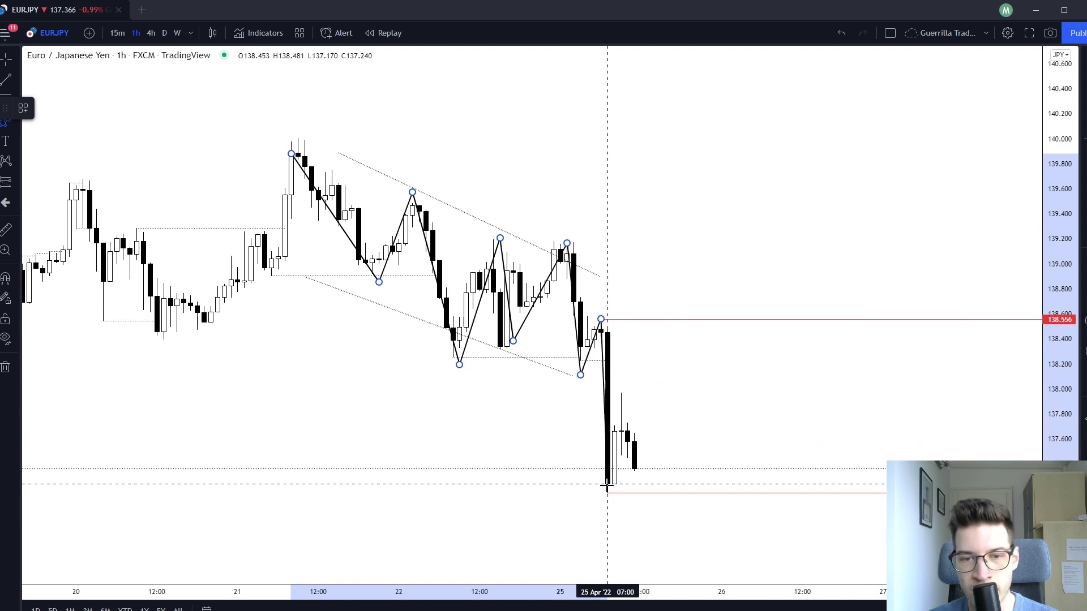
{"action": "key", "text": "Escape"}
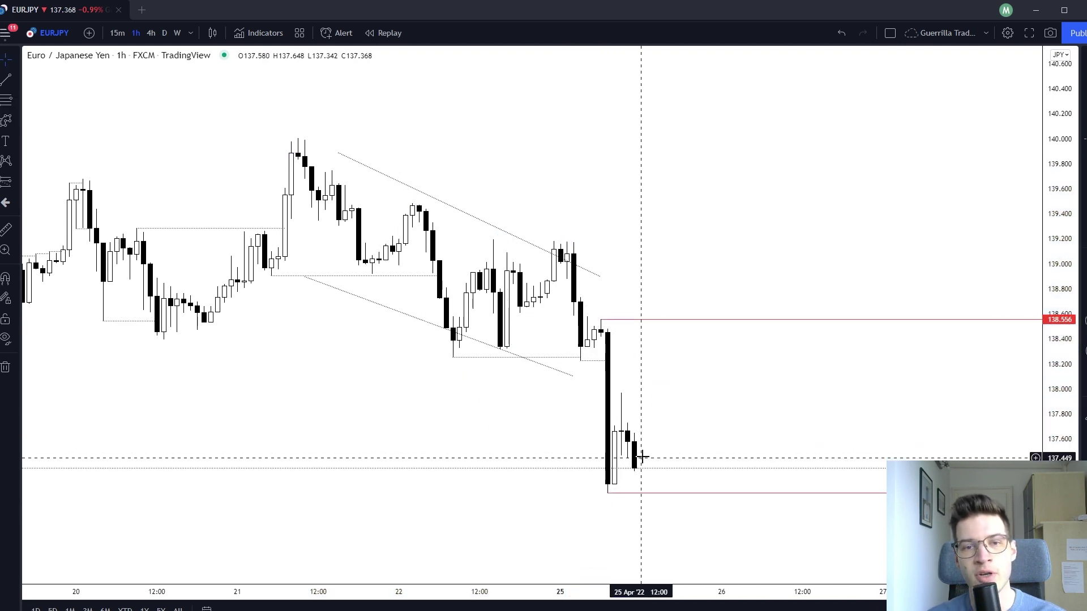
Delete both falling trend lines around the EURJPY decline.
{"action": "left_click", "coordinate": [572, 377]}
{"action": "key", "text": "Delete"}
{"action": "left_click", "coordinate": [594, 277]}
{"action": "key", "text": "Delete"}
{"action": "left_click_drag", "start_coordinate": [647, 288], "coordinate": [575, 250]}
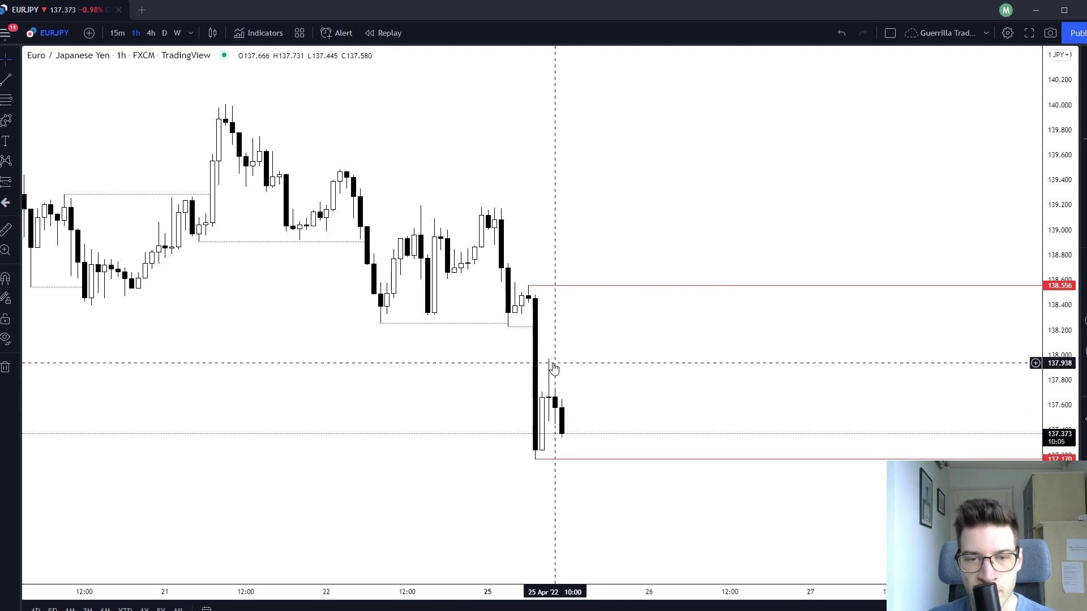
Sketch a path rising from about 137.34, zigzagging between about 137.55 and 137.90 and spiking to about 138.20, and discard it.
{"action": "left_click_drag", "start_coordinate": [589, 390], "coordinate": [624, 384]}
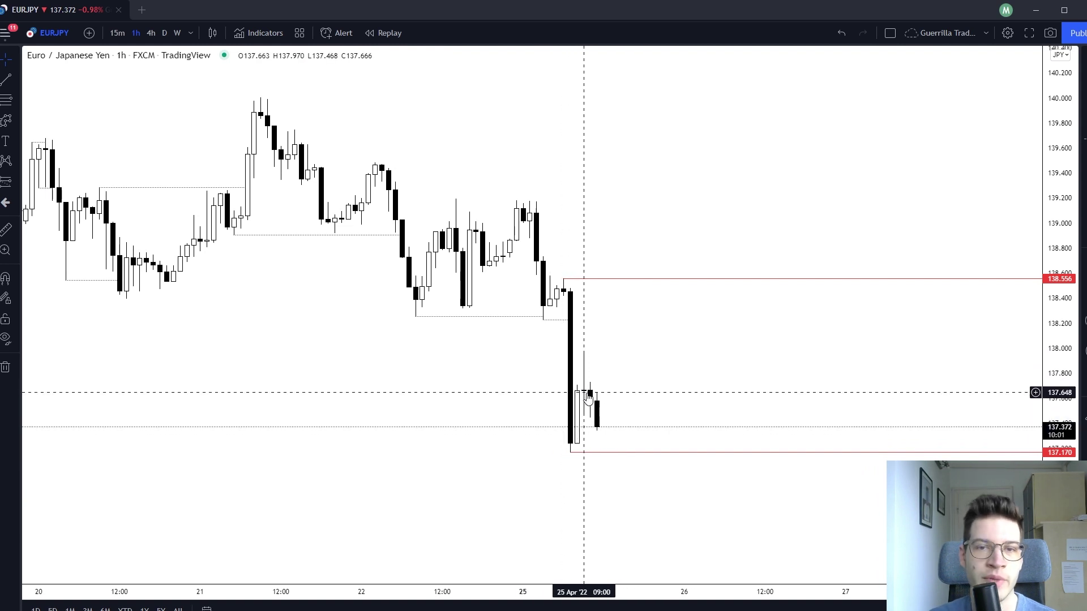
{"action": "left_click_drag", "start_coordinate": [655, 386], "coordinate": [614, 394]}
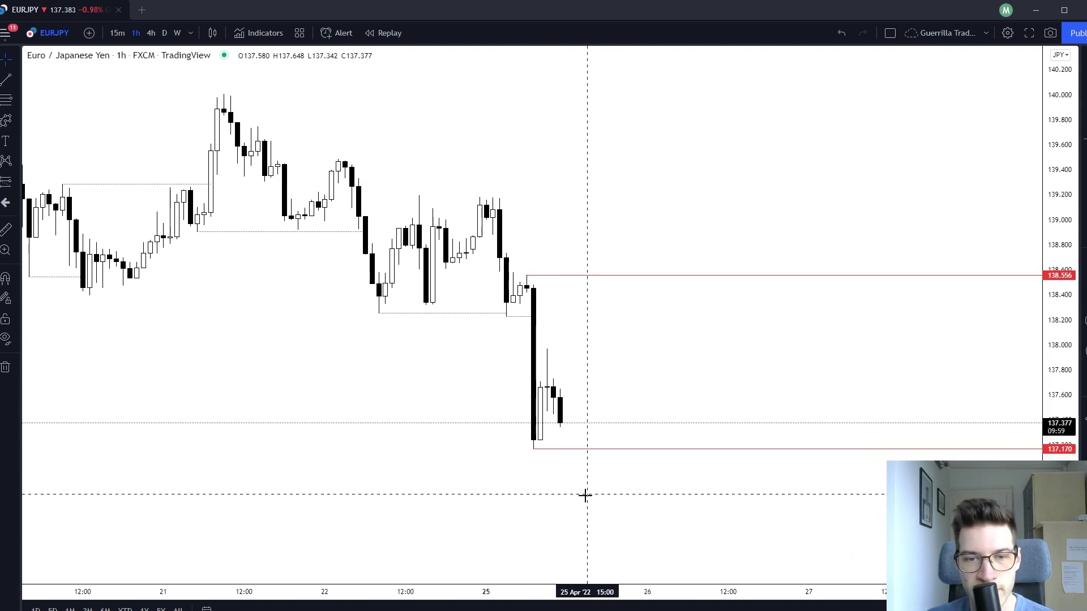
{"action": "left_click_drag", "start_coordinate": [584, 495], "coordinate": [574, 496]}
{"action": "left_click", "coordinate": [5, 120]}
{"action": "left_click", "coordinate": [570, 422]}
{"action": "left_click", "coordinate": [637, 352]}
{"action": "left_click", "coordinate": [684, 315]}
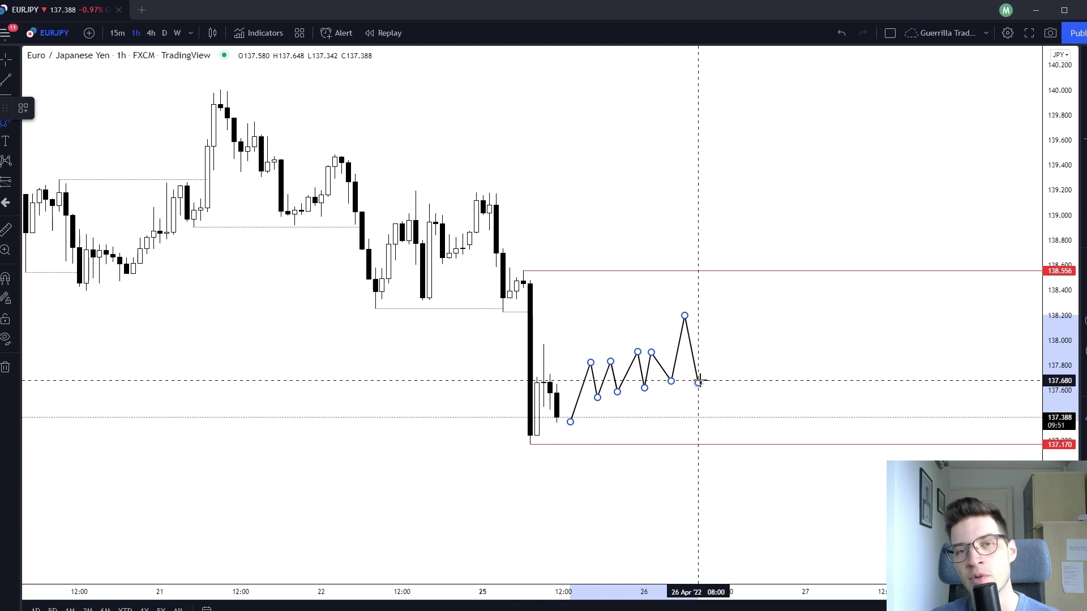
{"action": "key", "text": "Escape"}
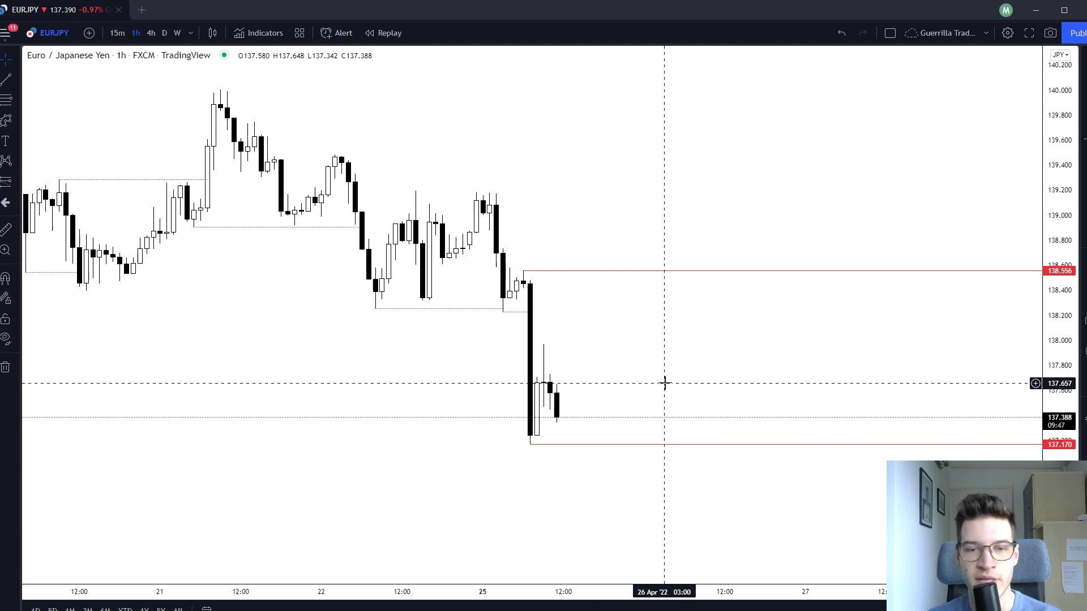
Sketch a path plunging below the 137.170 line to about 136.43 and stepping back up to about 137.26, and discard it.
{"action": "left_click_drag", "start_coordinate": [550, 539], "coordinate": [536, 535]}
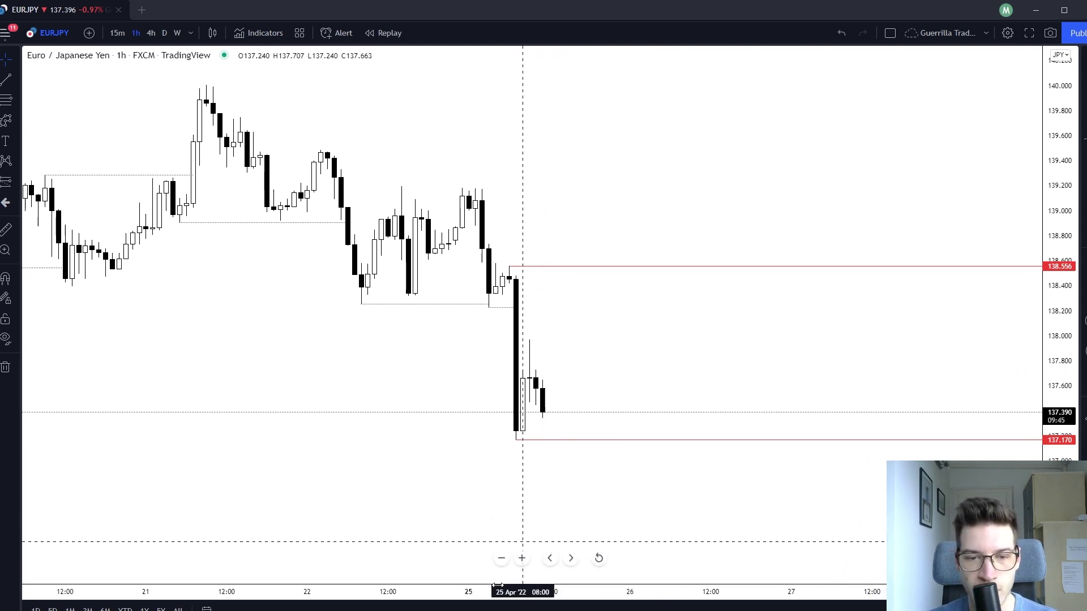
{"action": "left_click_drag", "start_coordinate": [482, 500], "coordinate": [469, 479]}
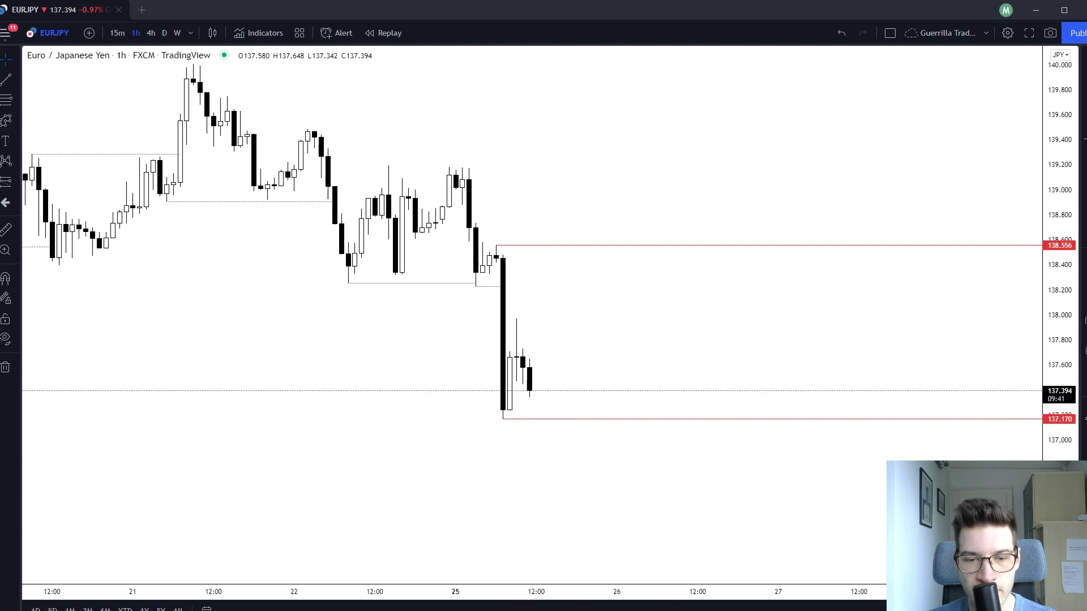
{"action": "left_click", "coordinate": [543, 372]}
{"action": "left_click", "coordinate": [563, 511]}
{"action": "left_click", "coordinate": [583, 454]}
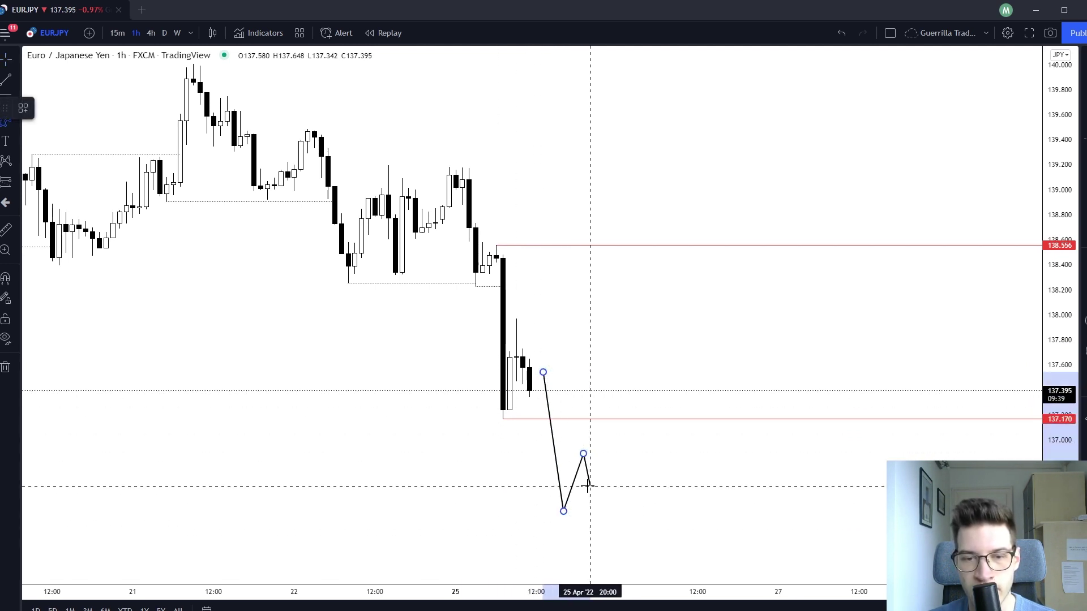
{"action": "left_click", "coordinate": [610, 456]}
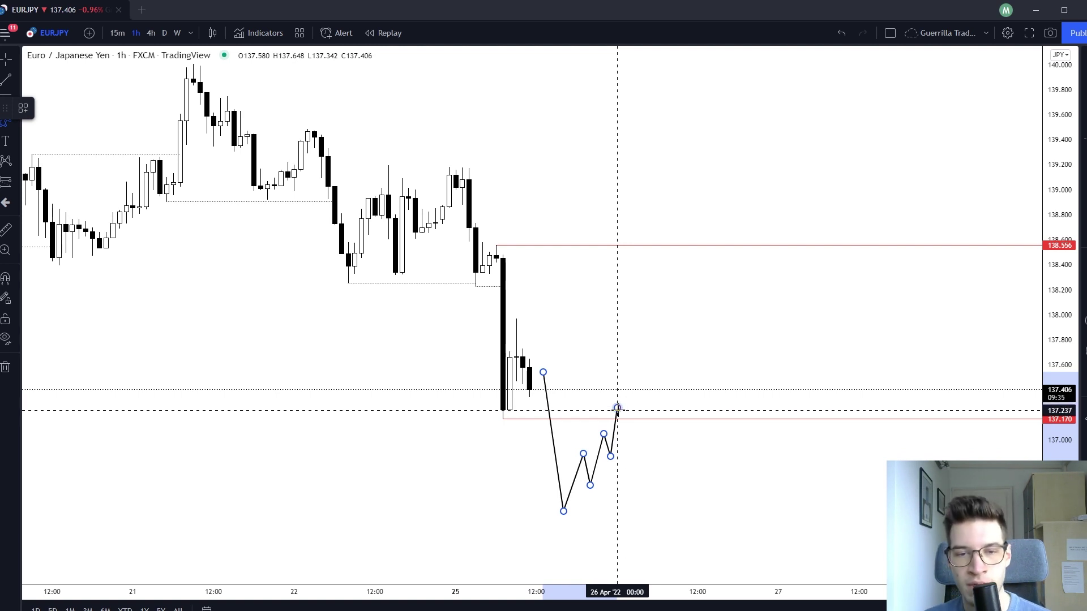
{"action": "key", "text": "Escape"}
Sketch a path stepping down from about 137.39 to about 136.56, rallying to about 137.57 and turning down, and discard it.
{"action": "left_click_drag", "start_coordinate": [604, 469], "coordinate": [600, 446]}
{"action": "left_click", "coordinate": [539, 368]}
{"action": "left_click", "coordinate": [552, 418]}
{"action": "left_click", "coordinate": [559, 389]}
{"action": "left_click", "coordinate": [572, 436]}
{"action": "left_click", "coordinate": [586, 410]}
{"action": "left_click", "coordinate": [599, 448]}
{"action": "left_click", "coordinate": [620, 420]}
{"action": "left_click", "coordinate": [626, 453]}
{"action": "left_click", "coordinate": [639, 428]}
{"action": "left_click", "coordinate": [653, 461]}
{"action": "left_click", "coordinate": [711, 345]}
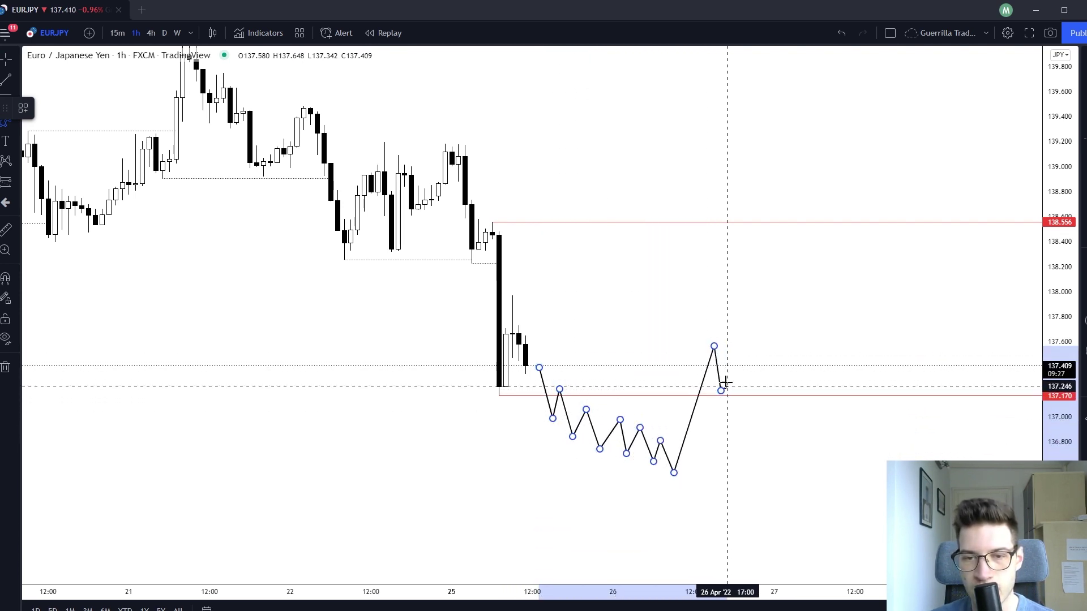
{"action": "key", "text": "Escape"}
Sketch a zigzag path rising from about 137.32 past the 138.556 line to about 138.82 and dropping to about 137.62, and discard it.
{"action": "left_click_drag", "start_coordinate": [701, 368], "coordinate": [701, 436]}
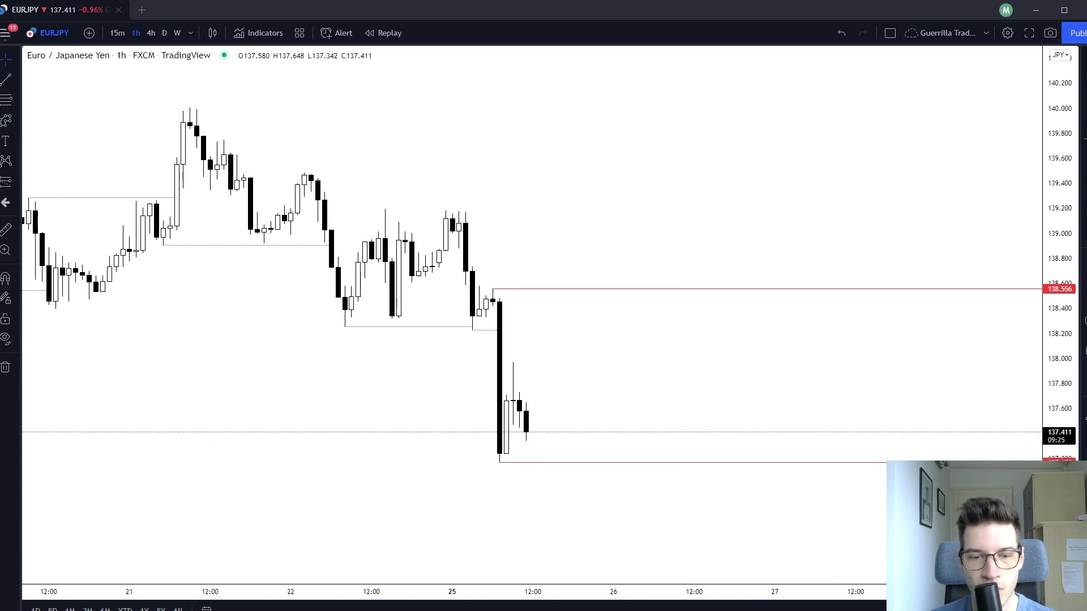
{"action": "left_click", "coordinate": [553, 443]}
{"action": "left_click", "coordinate": [587, 364]}
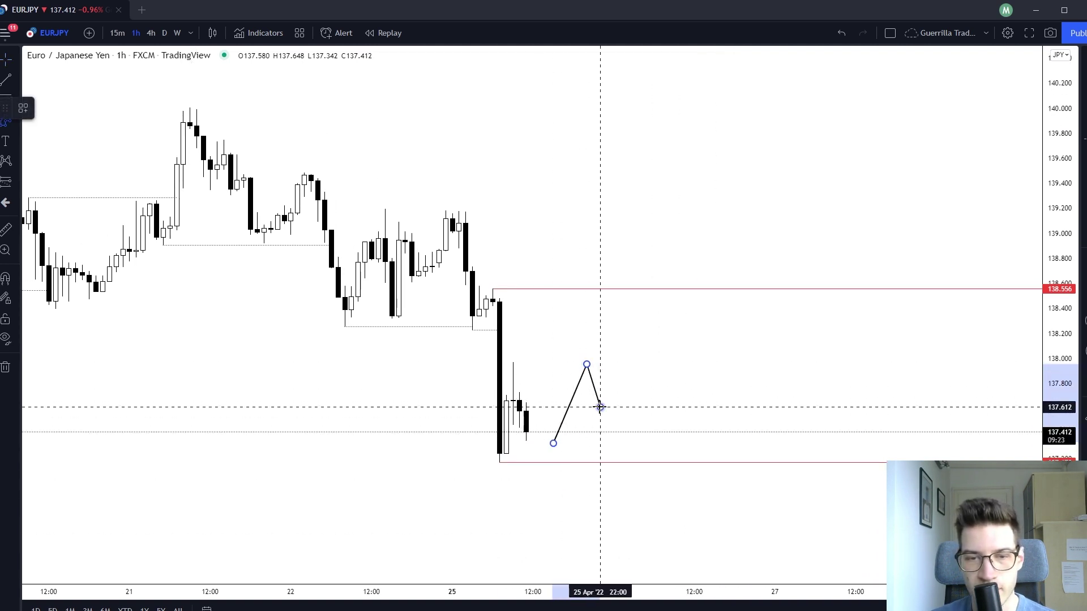
{"action": "left_click", "coordinate": [600, 407]}
{"action": "left_click", "coordinate": [613, 329]}
{"action": "left_click", "coordinate": [633, 367]}
{"action": "left_click", "coordinate": [647, 312]}
{"action": "left_click", "coordinate": [660, 334]}
{"action": "left_click", "coordinate": [681, 309]}
{"action": "left_click", "coordinate": [681, 289]}
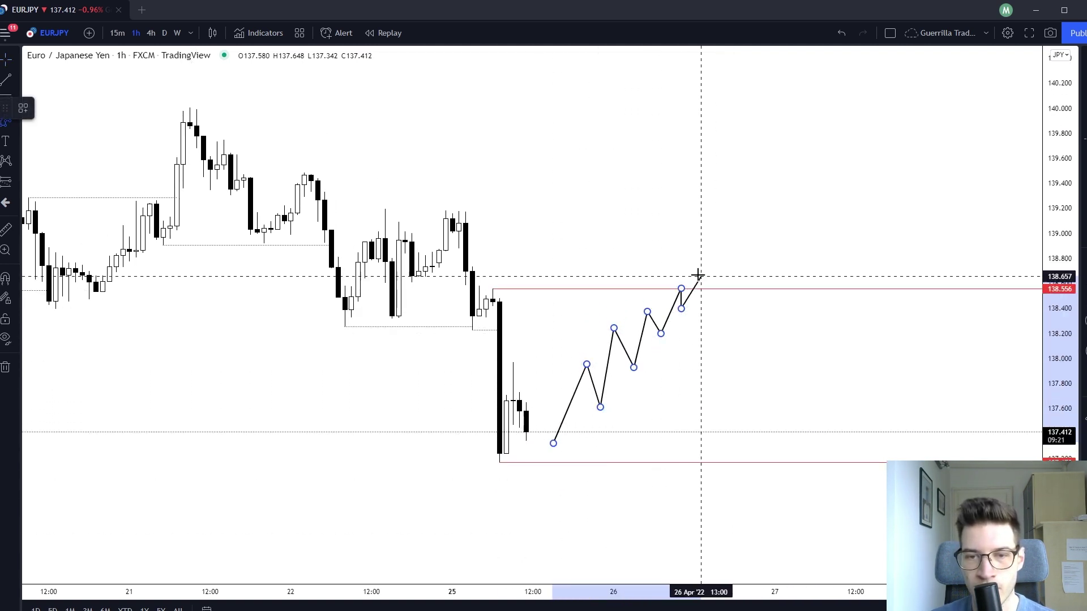
{"action": "left_click", "coordinate": [708, 288]}
{"action": "left_click", "coordinate": [721, 267]}
{"action": "left_click", "coordinate": [728, 278]}
{"action": "left_click", "coordinate": [740, 257]}
{"action": "left_click", "coordinate": [768, 405]}
{"action": "key", "text": "Escape"}
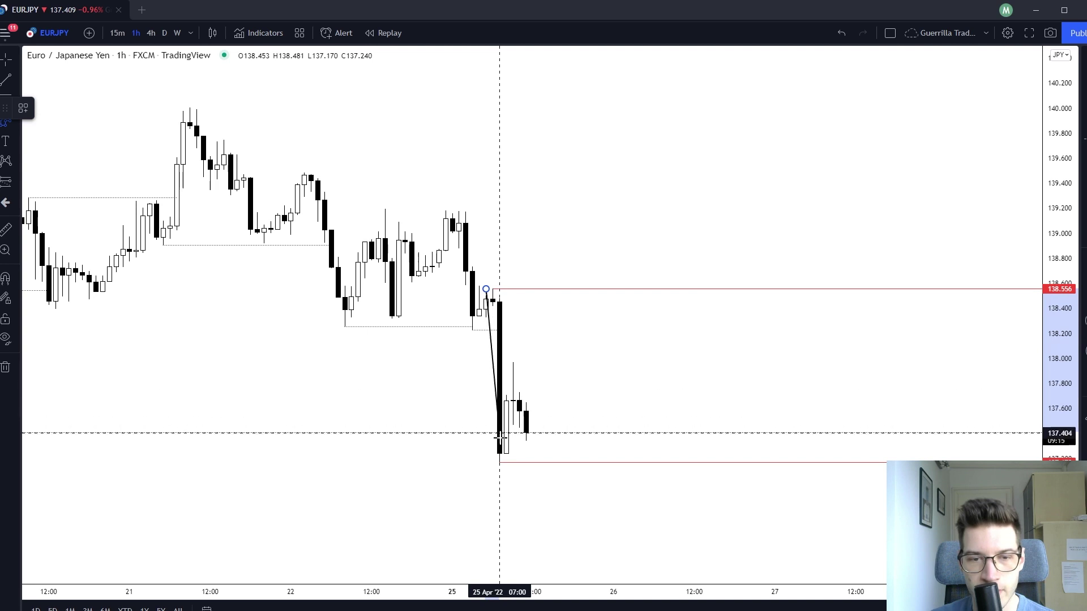
Sketch a path rebounding from the low to about 138.49, ranging below the 138.556 line, breaking out to about 139.45 and pulling back, and delete it.
{"action": "left_click", "coordinate": [506, 459]}
{"action": "left_click", "coordinate": [546, 297]}
{"action": "left_click", "coordinate": [560, 320]}
{"action": "left_click", "coordinate": [574, 307]}
{"action": "left_click", "coordinate": [587, 330]}
{"action": "left_click", "coordinate": [600, 307]}
{"action": "left_click", "coordinate": [607, 324]}
{"action": "left_click", "coordinate": [620, 304]}
{"action": "left_click", "coordinate": [627, 322]}
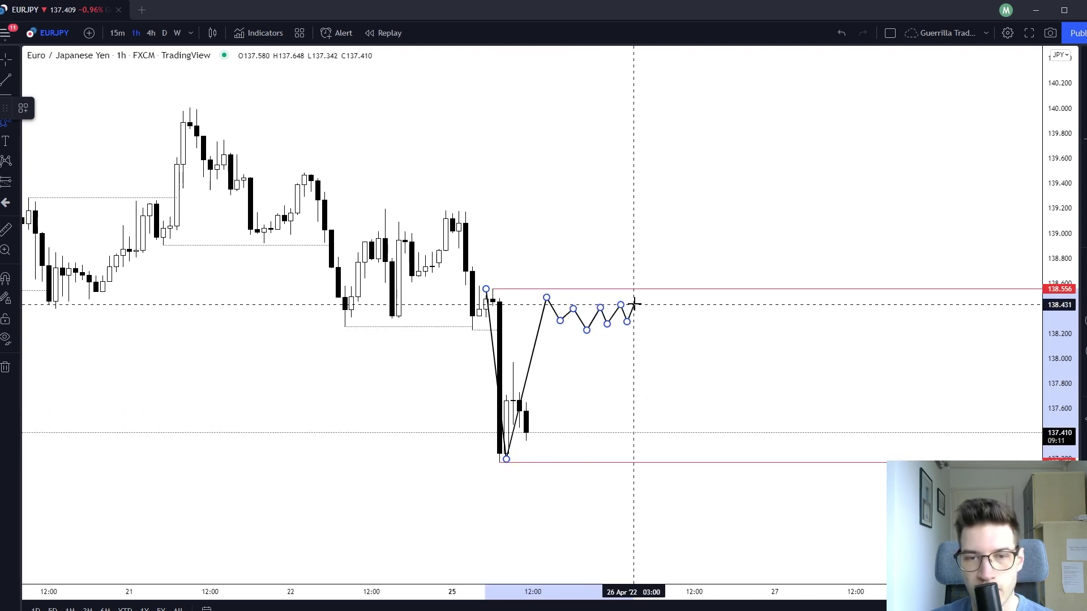
{"action": "left_click", "coordinate": [640, 299]}
{"action": "left_click", "coordinate": [647, 321]}
{"action": "left_click", "coordinate": [687, 177]}
{"action": "left_click", "coordinate": [700, 211]}
{"action": "left_click", "coordinate": [708, 189]}
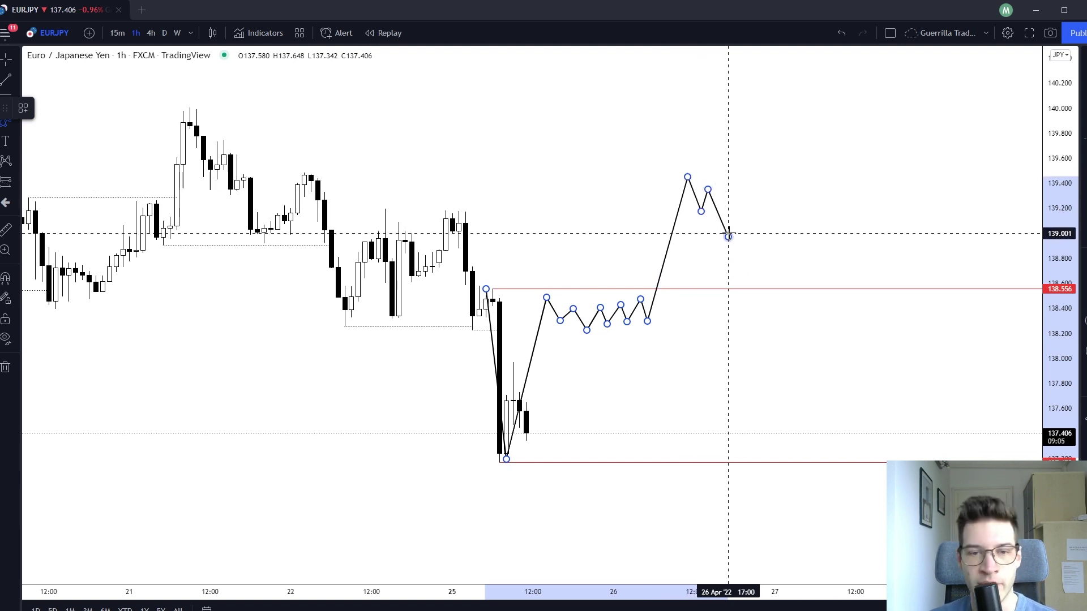
{"action": "double_click", "coordinate": [728, 237]}
{"action": "left_click", "coordinate": [691, 248]}
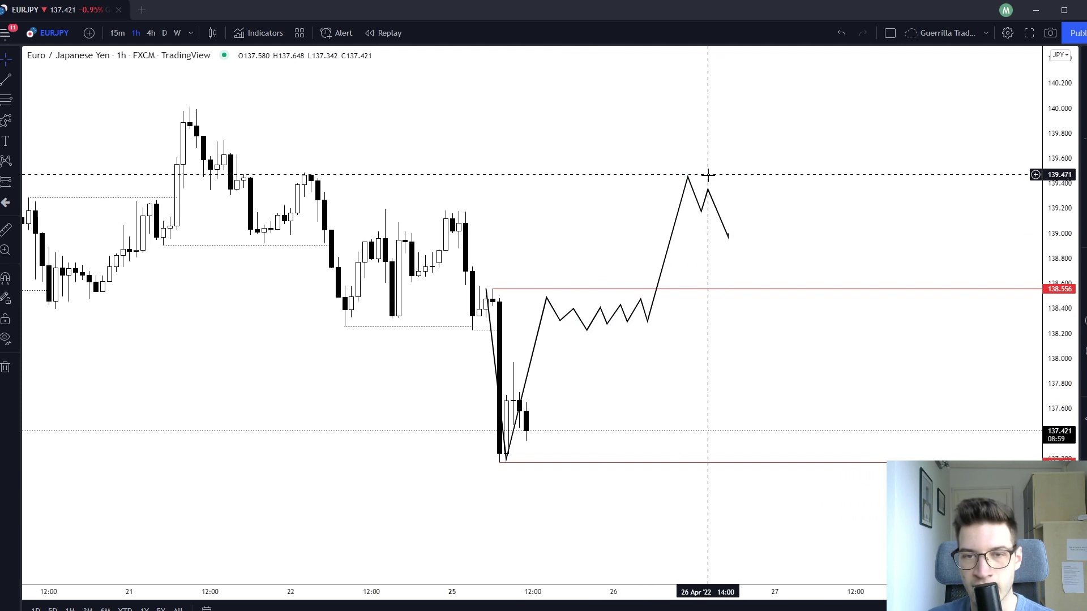
{"action": "left_click", "coordinate": [687, 177]}
{"action": "key", "text": "Delete"}
{"action": "left_click_drag", "start_coordinate": [569, 236], "coordinate": [671, 251]}
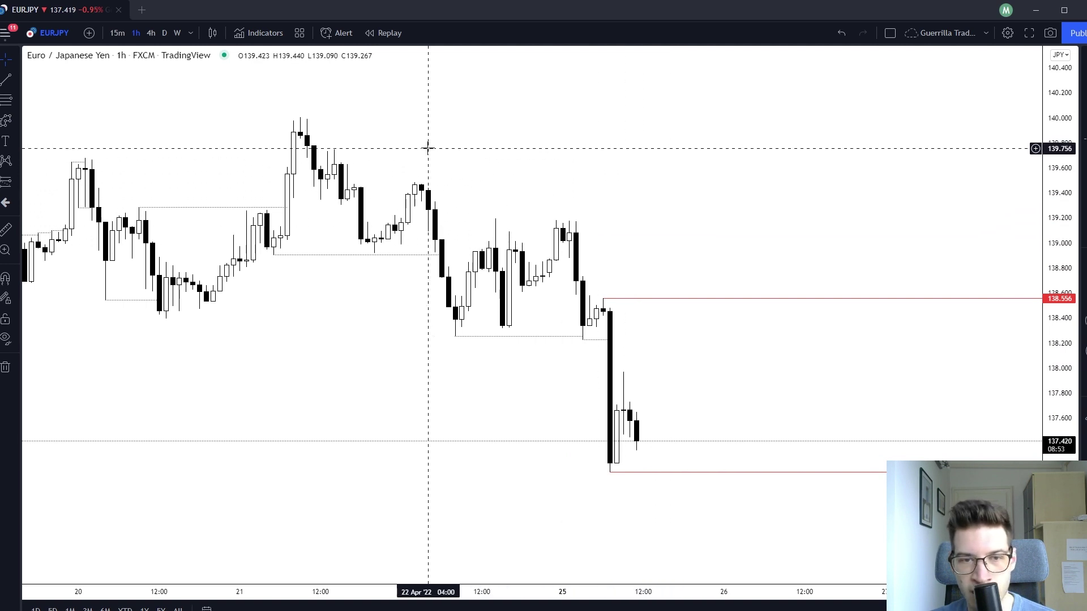
{"action": "left_click_drag", "start_coordinate": [555, 229], "coordinate": [520, 216]}
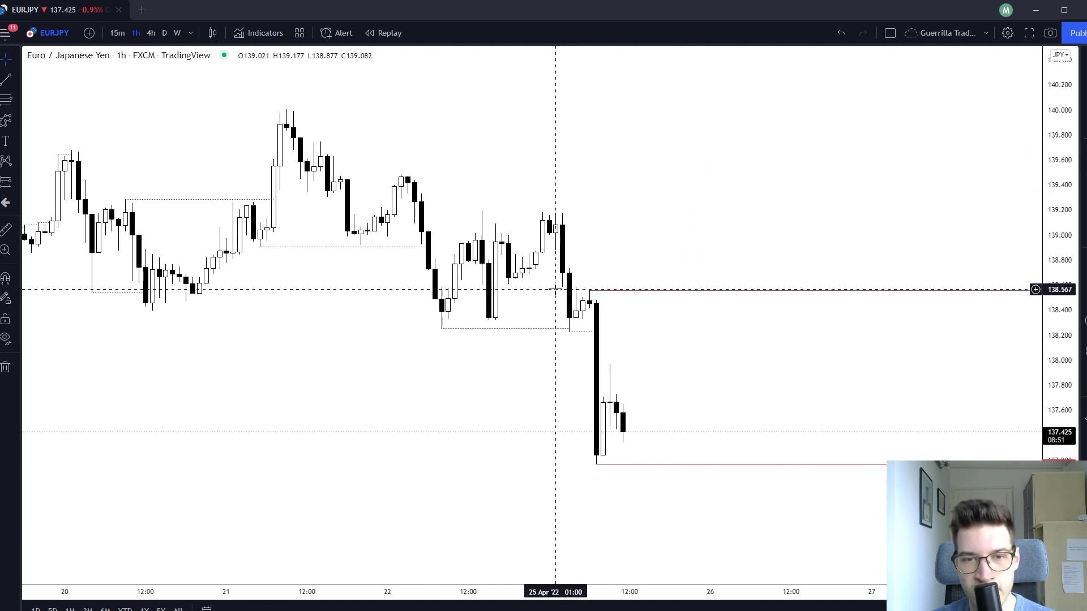
{"action": "left_click", "coordinate": [589, 464]}
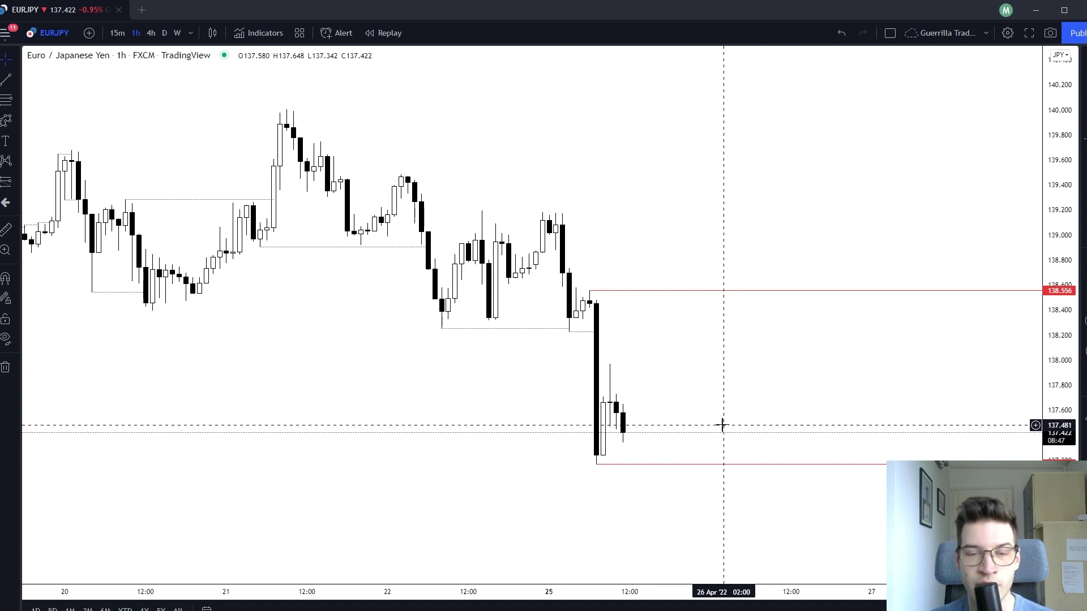
{"action": "left_click_drag", "start_coordinate": [698, 386], "coordinate": [643, 331]}
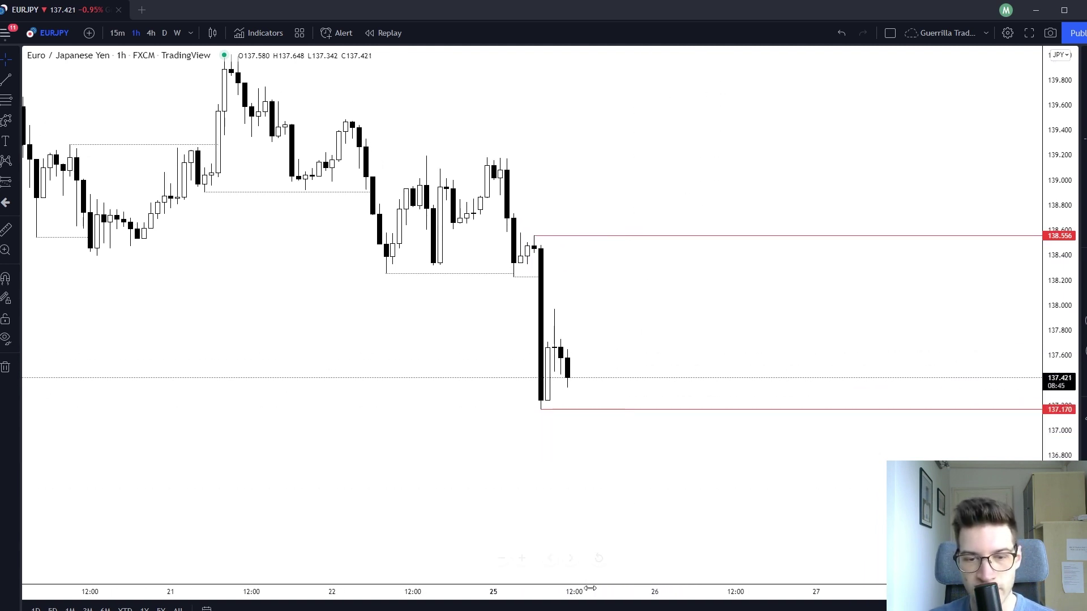
Sketch a path tracing the EURJPY swings from about 139.14 to the 137.17 low and 137.98 high, dropping to about 136.37, and discard it.
{"action": "left_click", "coordinate": [506, 163]}
{"action": "left_click", "coordinate": [513, 277]}
{"action": "left_click", "coordinate": [533, 237]}
{"action": "left_click", "coordinate": [541, 405]}
{"action": "left_click", "coordinate": [554, 308]}
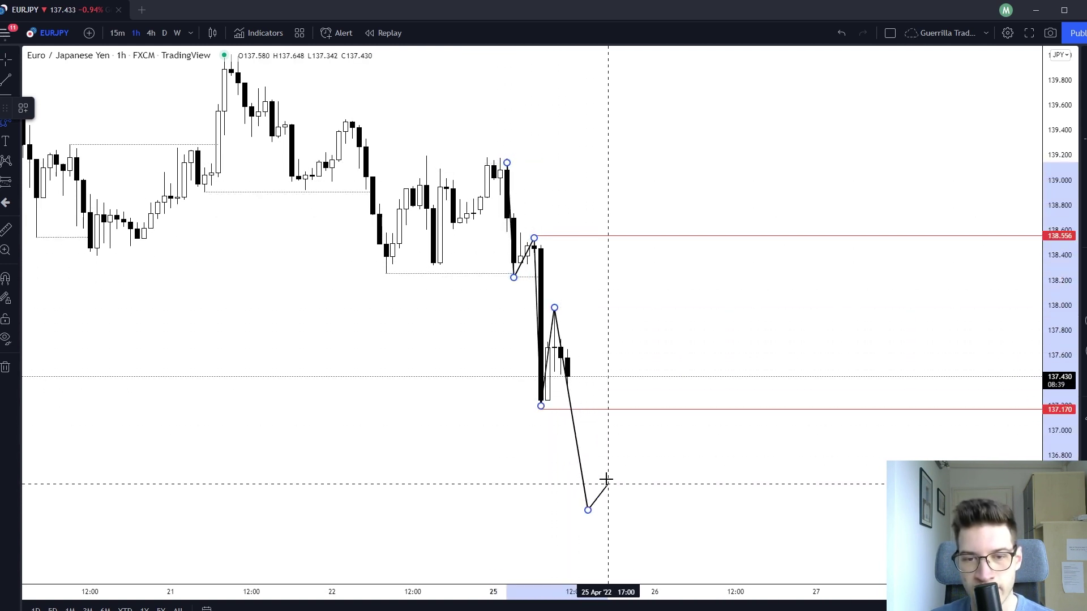
{"action": "key", "text": "Escape"}
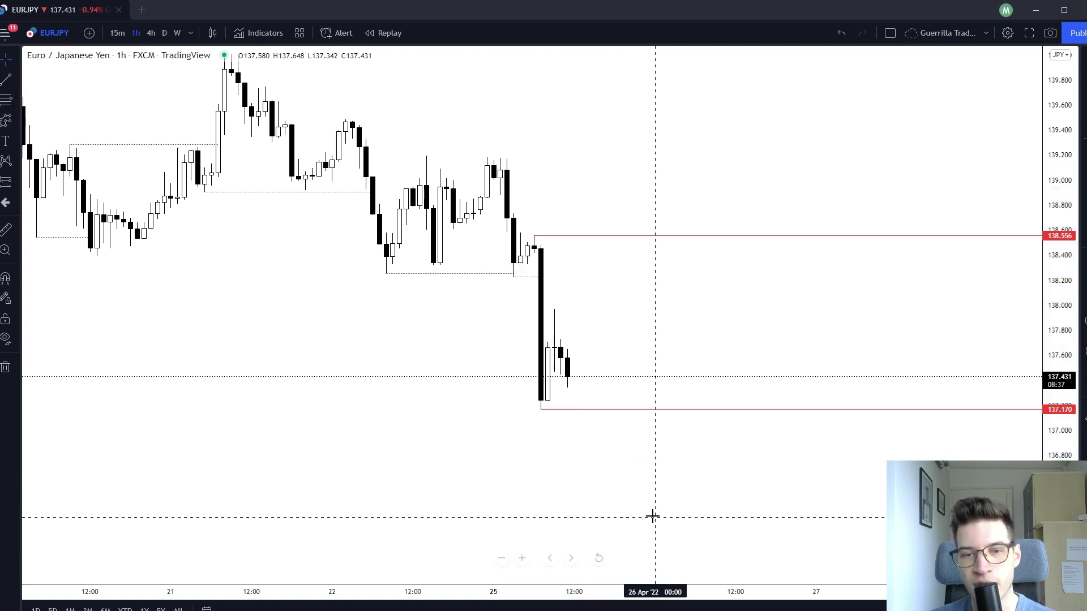
Switch from EURJPY to the AUDUSD one-hour chart.
{"action": "left_click_drag", "start_coordinate": [607, 203], "coordinate": [674, 289]}
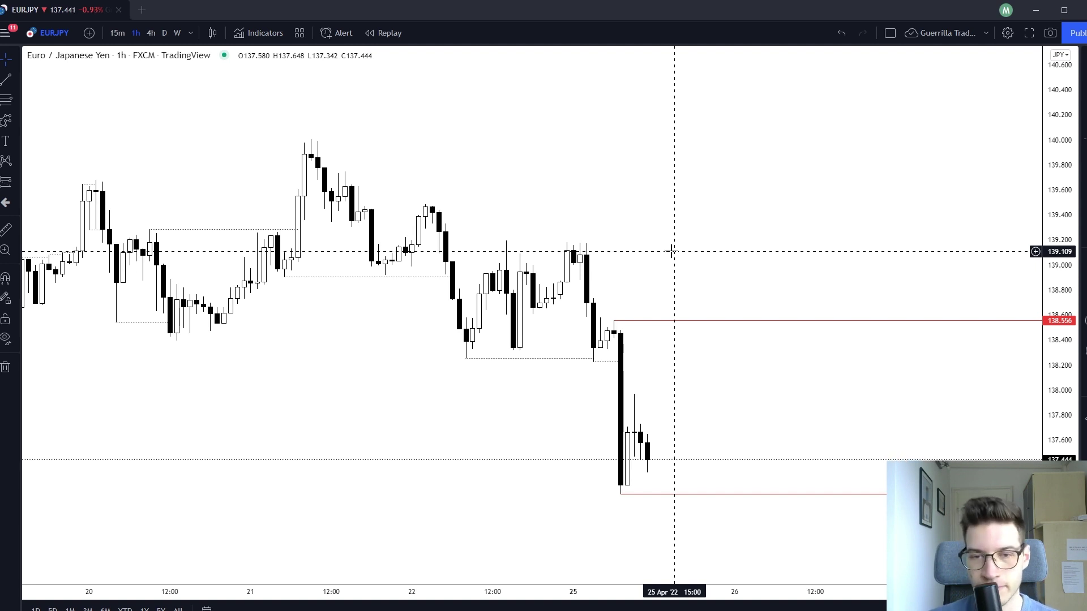
{"action": "left_click_drag", "start_coordinate": [667, 252], "coordinate": [657, 246]}
{"action": "key", "text": "Down"}
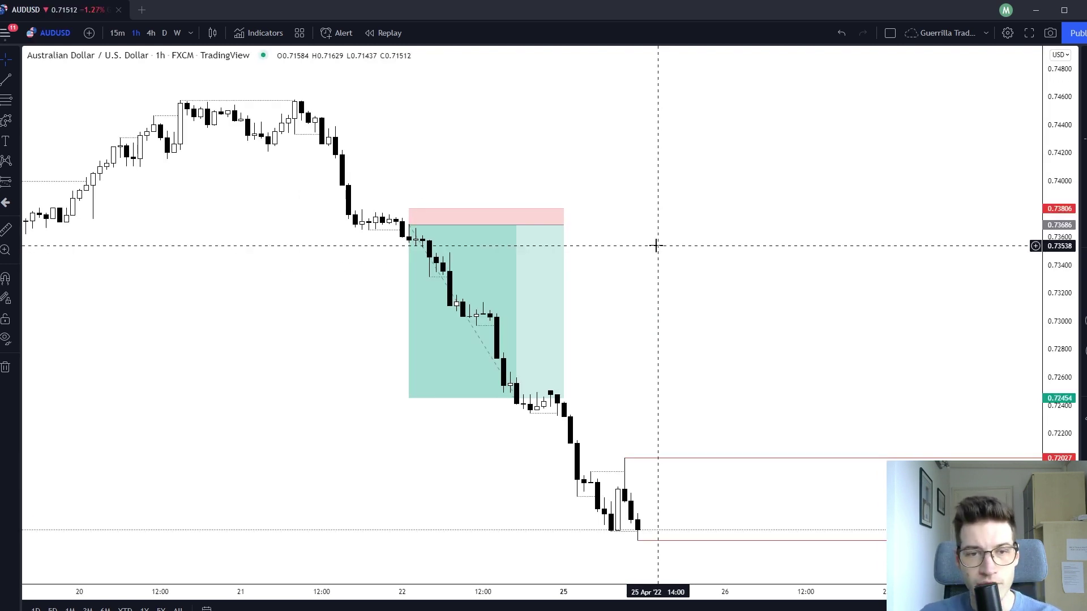
Examine the AUDUSD decline since 21 April and the short position entered at 0.73686, from its entry down to its target.
{"action": "left_click_drag", "start_coordinate": [654, 281], "coordinate": [951, 389]}
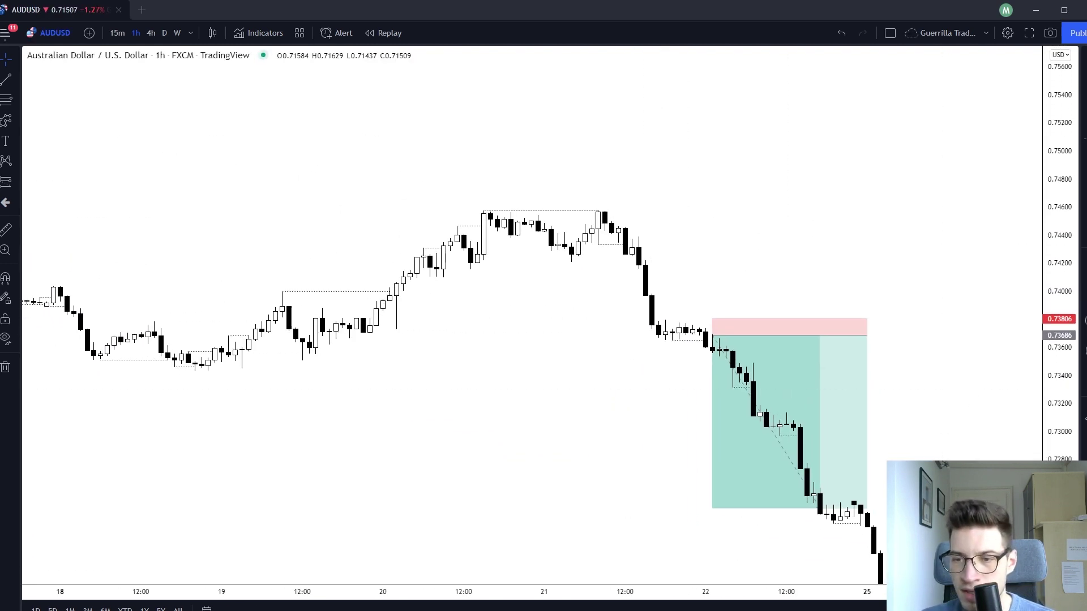
{"action": "left_click_drag", "start_coordinate": [929, 397], "coordinate": [930, 391]}
{"action": "left_click_drag", "start_coordinate": [1056, 436], "coordinate": [1046, 297]}
{"action": "left_click_drag", "start_coordinate": [940, 215], "coordinate": [877, 231]}
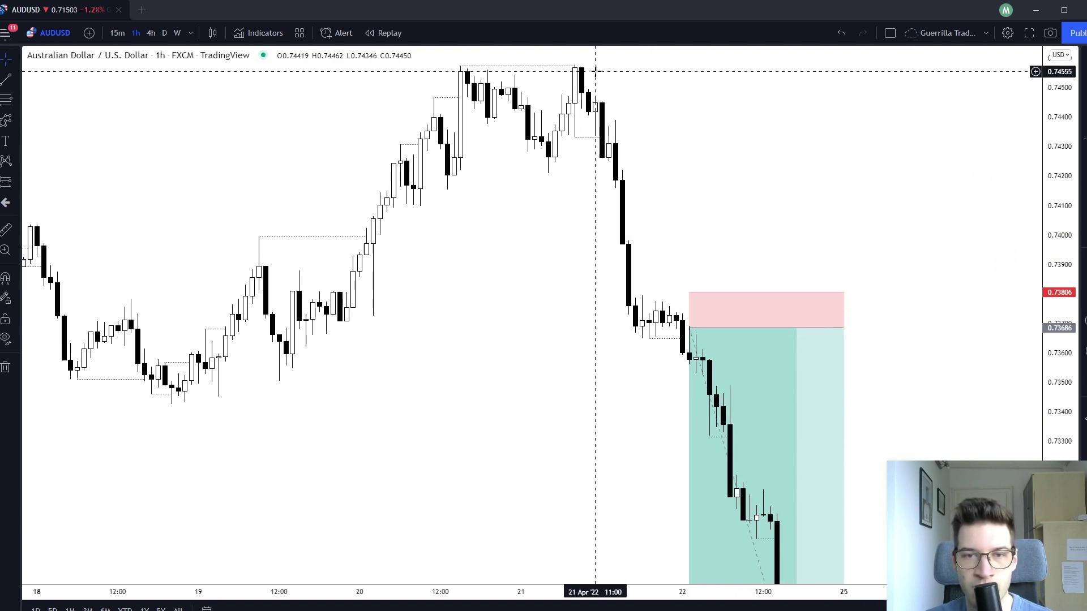
{"action": "left_click_drag", "start_coordinate": [698, 160], "coordinate": [691, 145]}
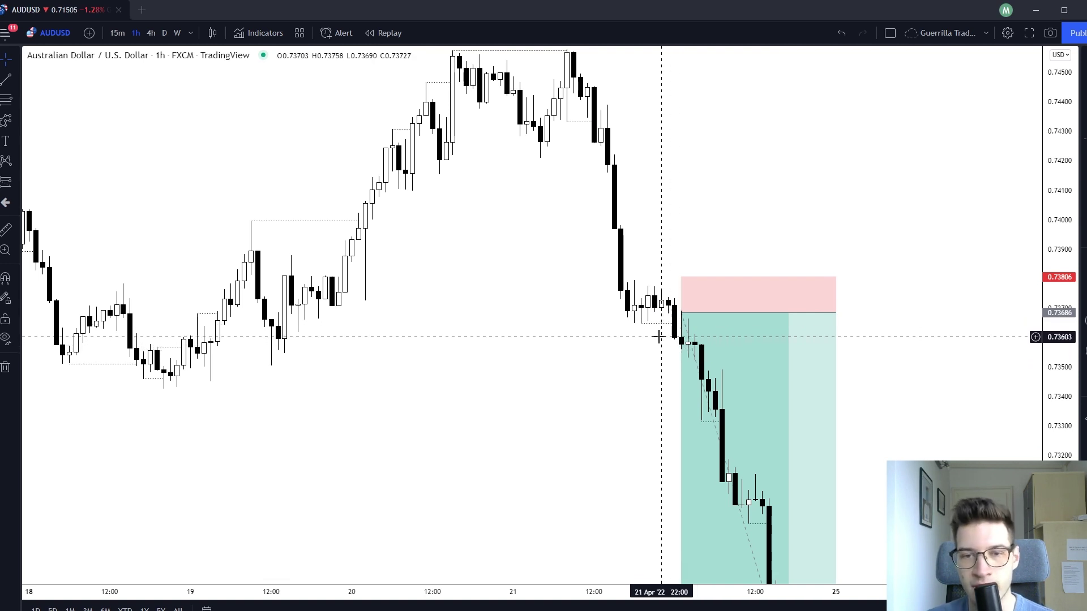
{"action": "left_click_drag", "start_coordinate": [868, 362], "coordinate": [863, 356]}
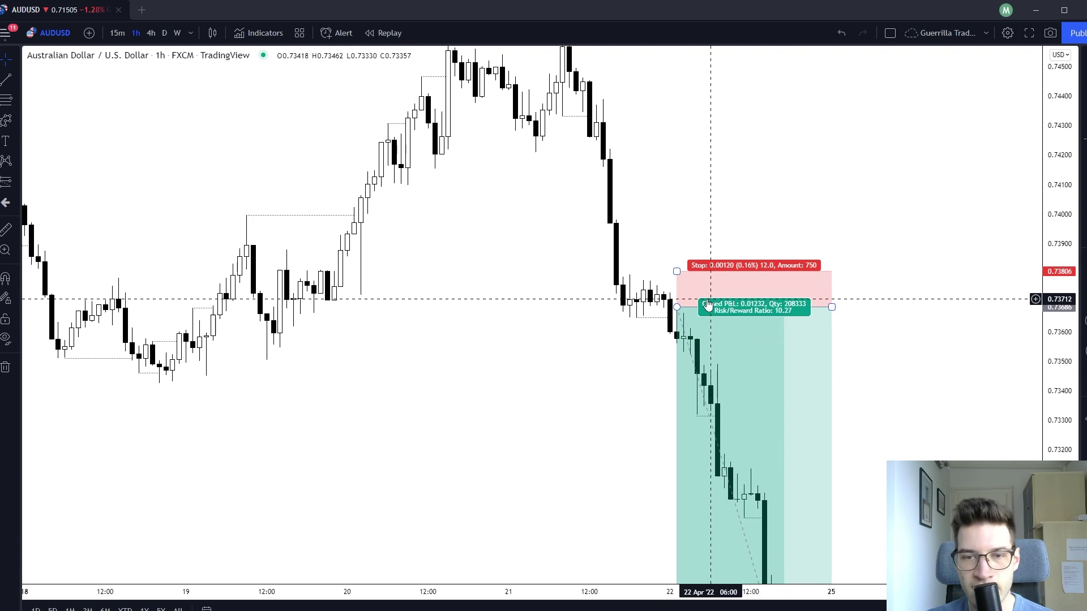
{"action": "left_click", "coordinate": [687, 316]}
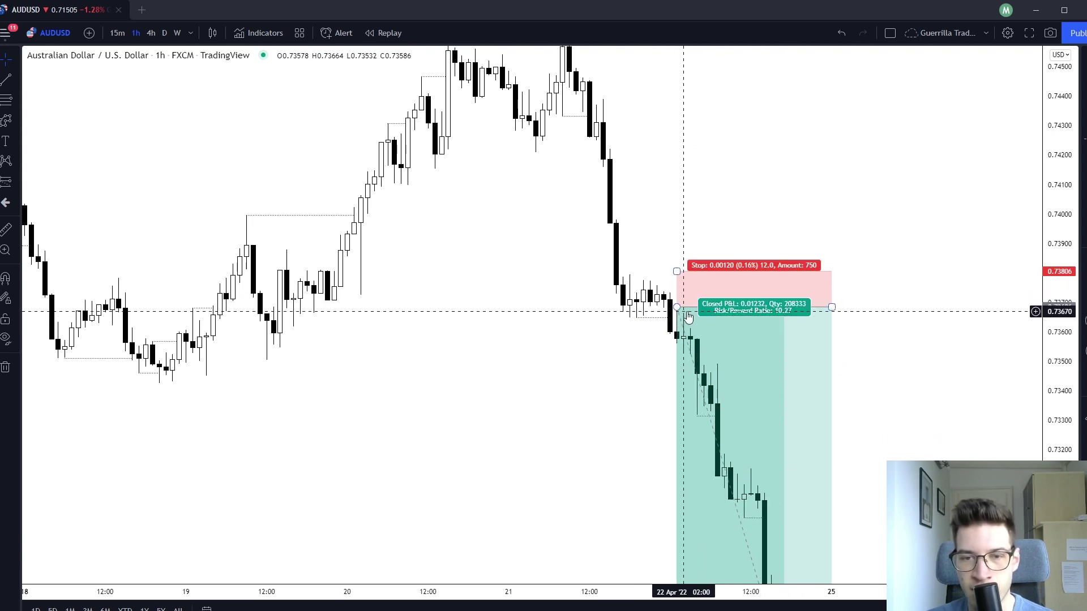
{"action": "left_click_drag", "start_coordinate": [937, 421], "coordinate": [913, 363]}
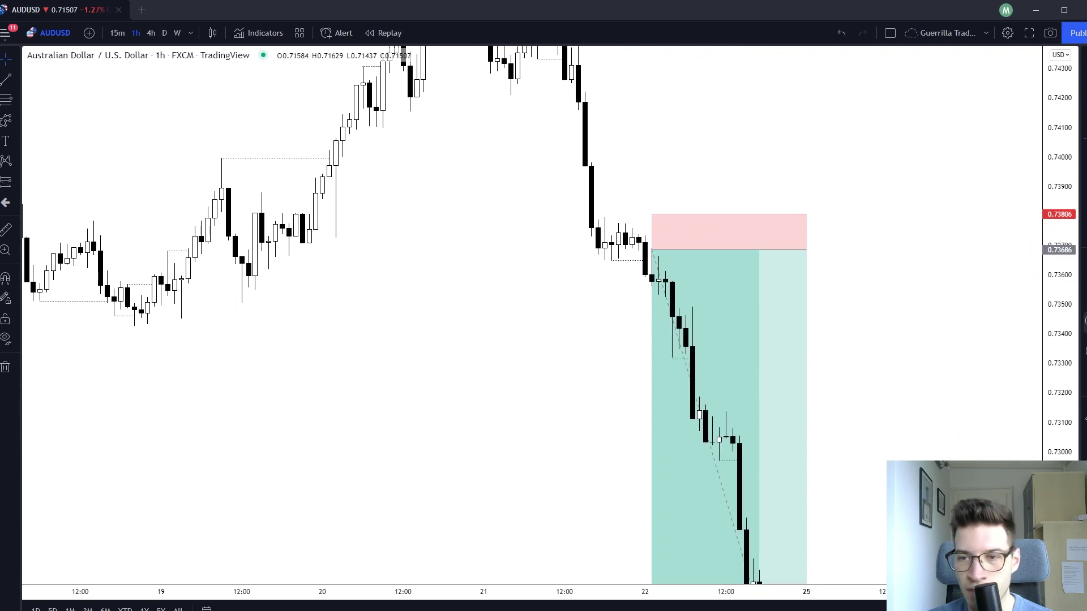
{"action": "left_click_drag", "start_coordinate": [1061, 285], "coordinate": [1061, 328]}
{"action": "left_click_drag", "start_coordinate": [922, 400], "coordinate": [878, 239]}
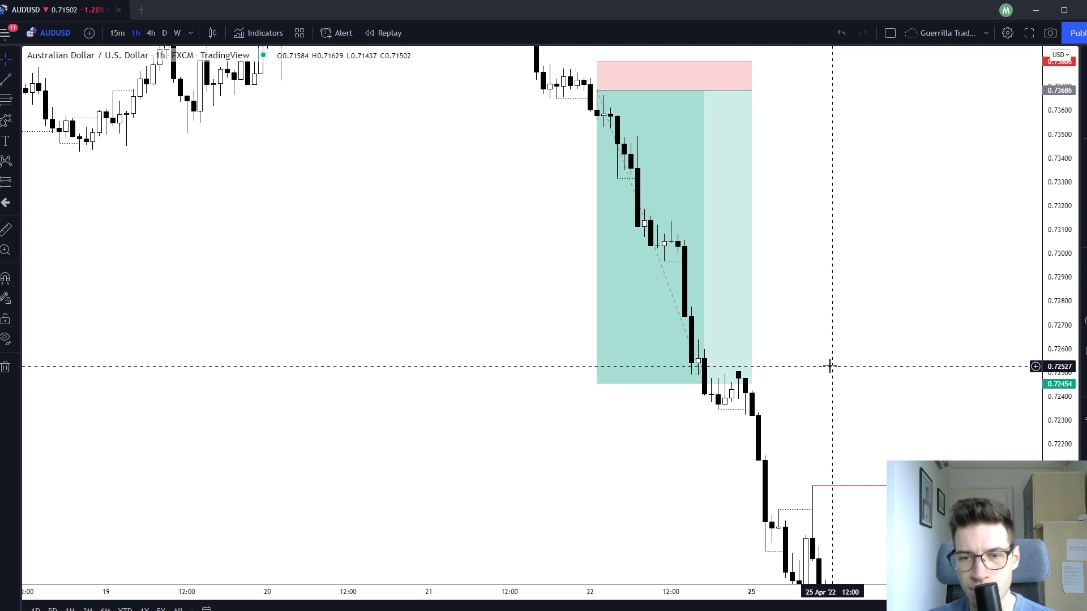
{"action": "left_click_drag", "start_coordinate": [825, 362], "coordinate": [813, 349]}
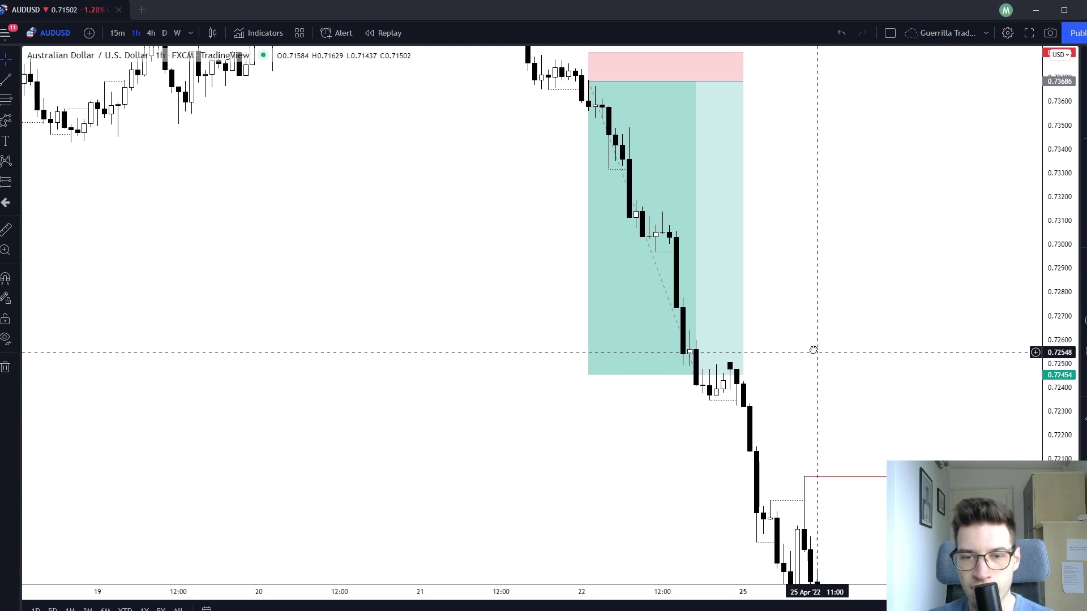
{"action": "left_click_drag", "start_coordinate": [833, 396], "coordinate": [826, 386]}
Lower the AUDUSD short position's profit target to about 0.7196, and delete the position drawing.
{"action": "left_click_drag", "start_coordinate": [897, 321], "coordinate": [892, 355]}
{"action": "left_click_drag", "start_coordinate": [833, 338], "coordinate": [758, 235]}
{"action": "left_click_drag", "start_coordinate": [613, 291], "coordinate": [563, 418]}
{"action": "left_click_drag", "start_coordinate": [822, 235], "coordinate": [830, 282]}
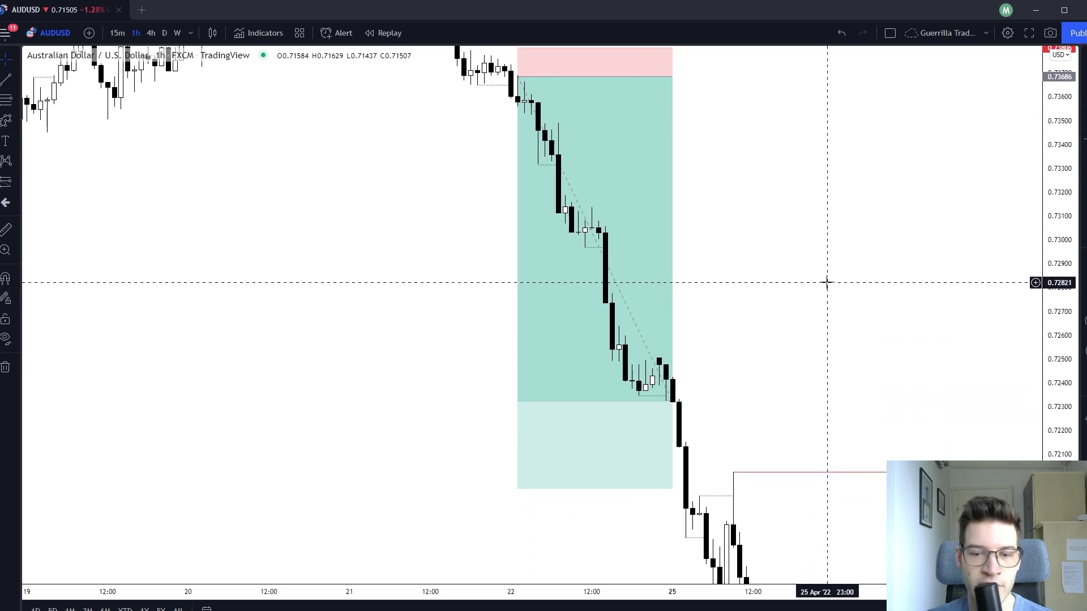
{"action": "left_click", "coordinate": [672, 76]}
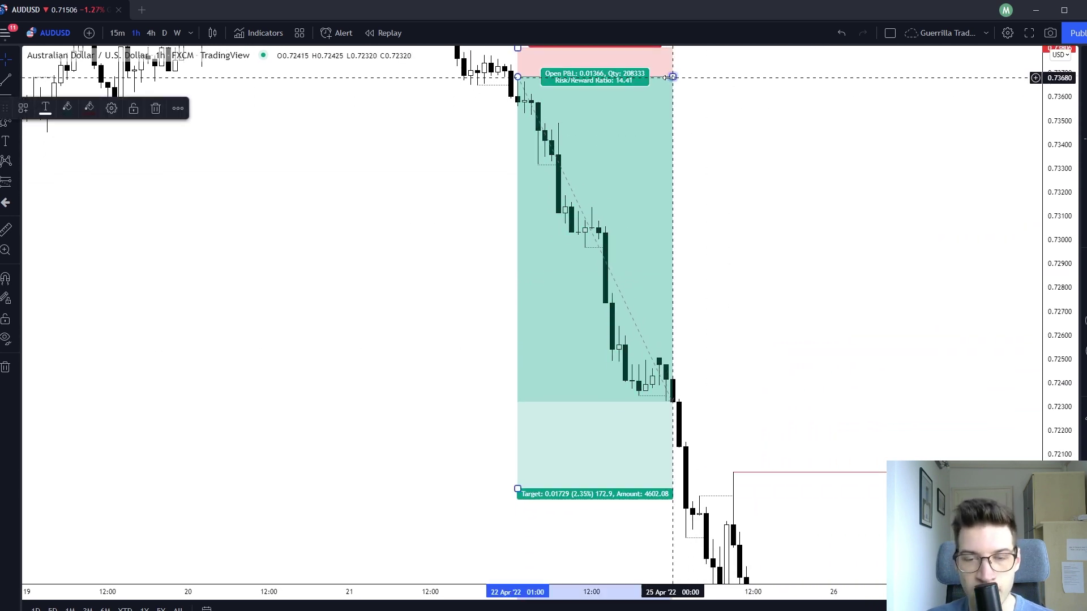
{"action": "key", "text": "Delete"}
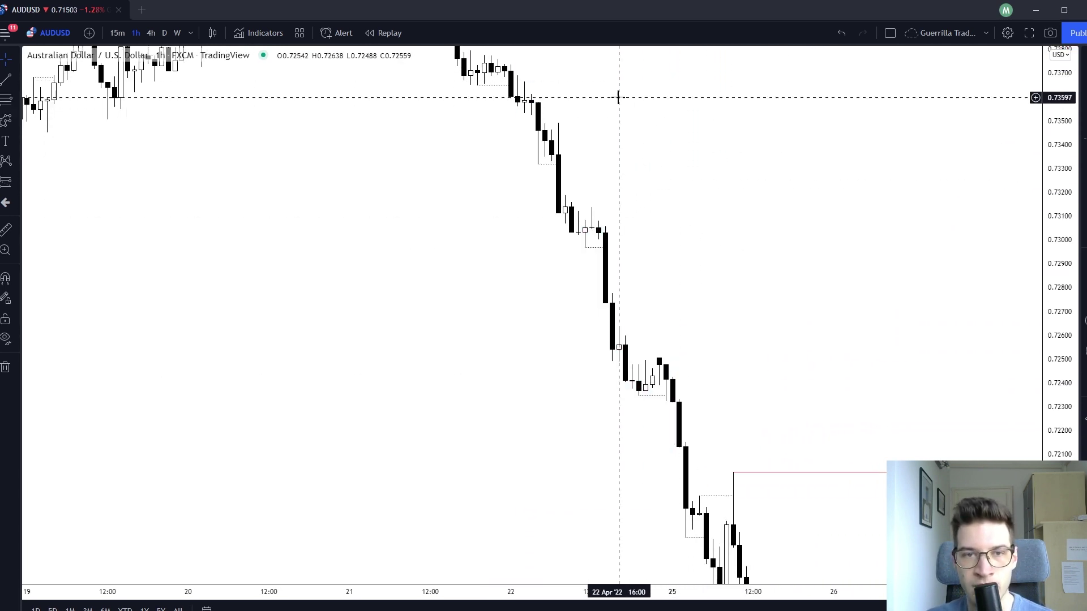
Replay the AUDUSD chart bar by bar up to the 07:00 candle of 25 April.
{"action": "left_click_drag", "start_coordinate": [618, 97], "coordinate": [647, 182]}
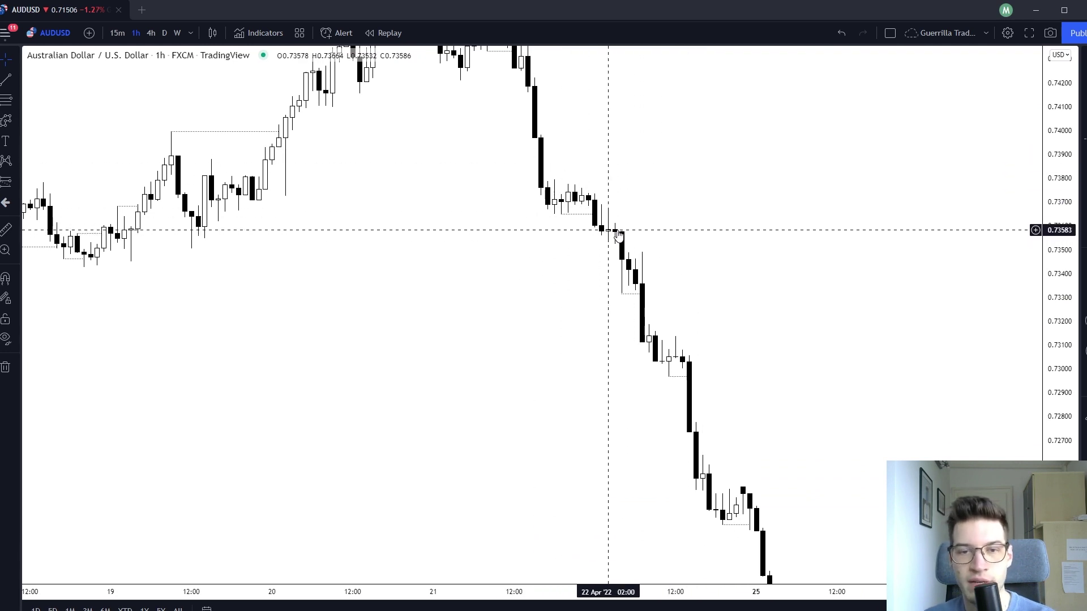
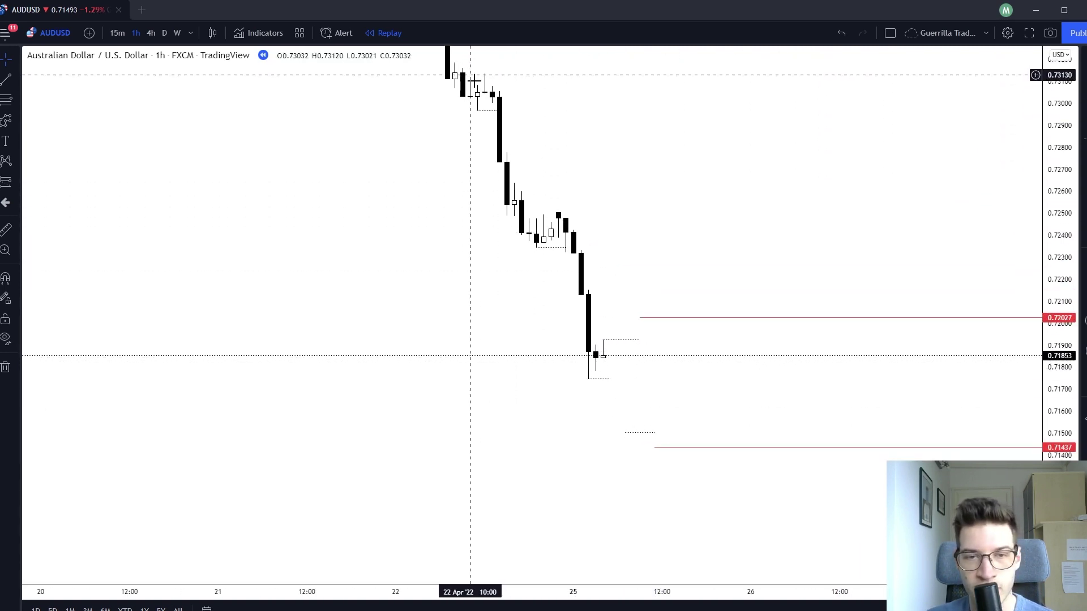
{"action": "left_click_drag", "start_coordinate": [664, 217], "coordinate": [570, 206]}
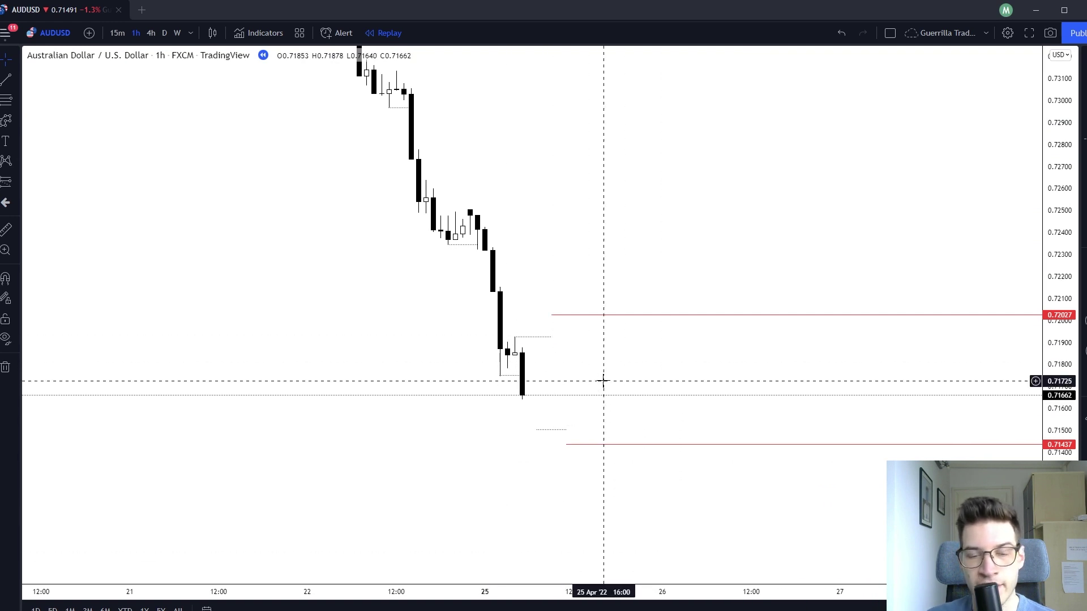
{"action": "left_click_drag", "start_coordinate": [604, 381], "coordinate": [650, 377]}
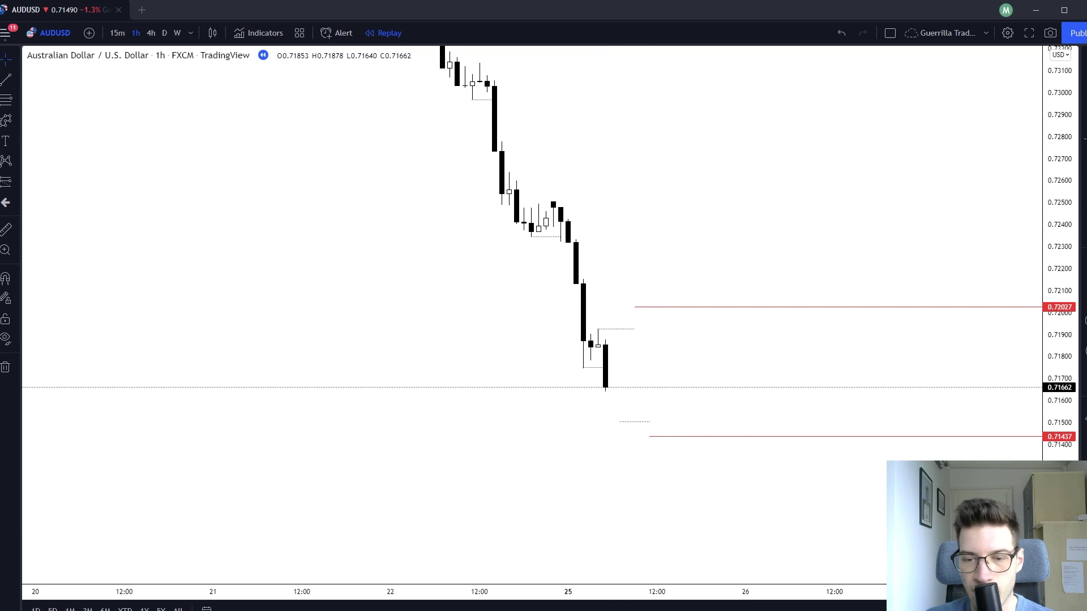
{"action": "key", "text": "shift+Right"}
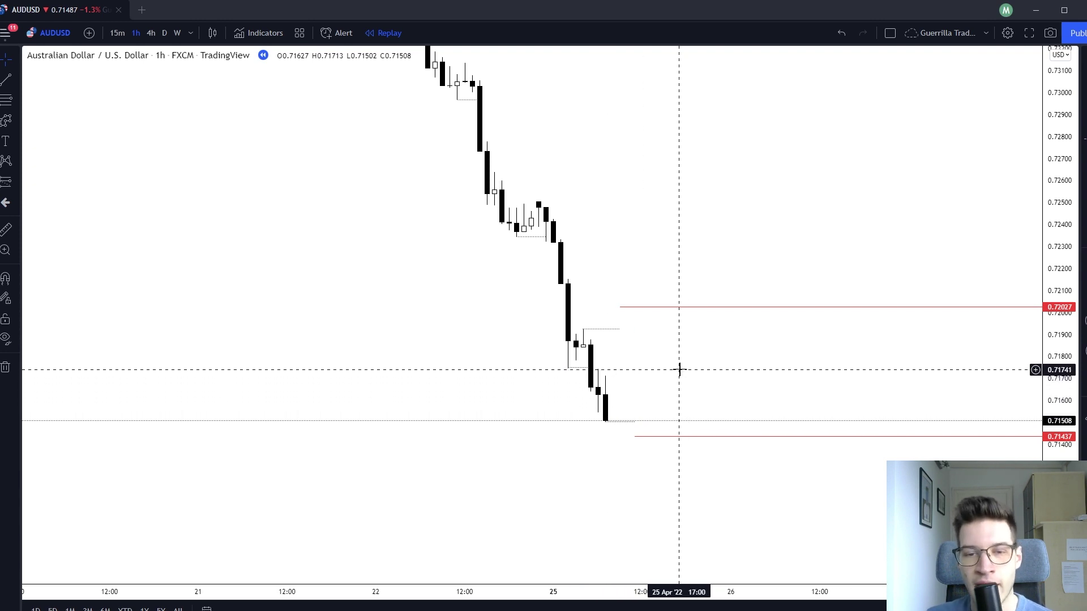
Sketch a path rising from about 0.7154 beside the last candle to about 0.7182, and discard it.
{"action": "left_click_drag", "start_coordinate": [657, 367], "coordinate": [662, 368]}
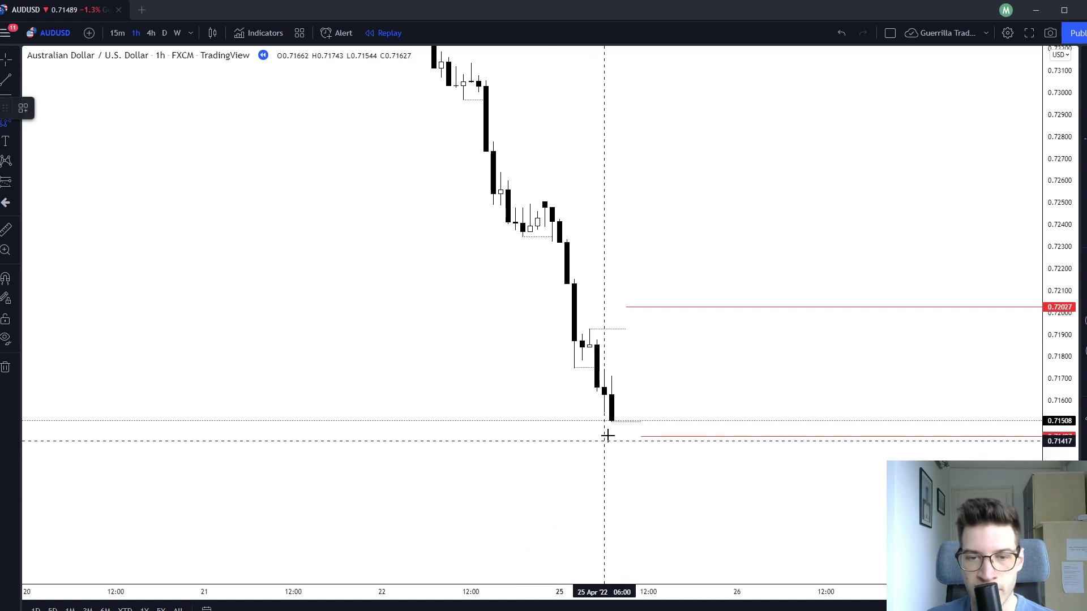
{"action": "left_click", "coordinate": [618, 415]}
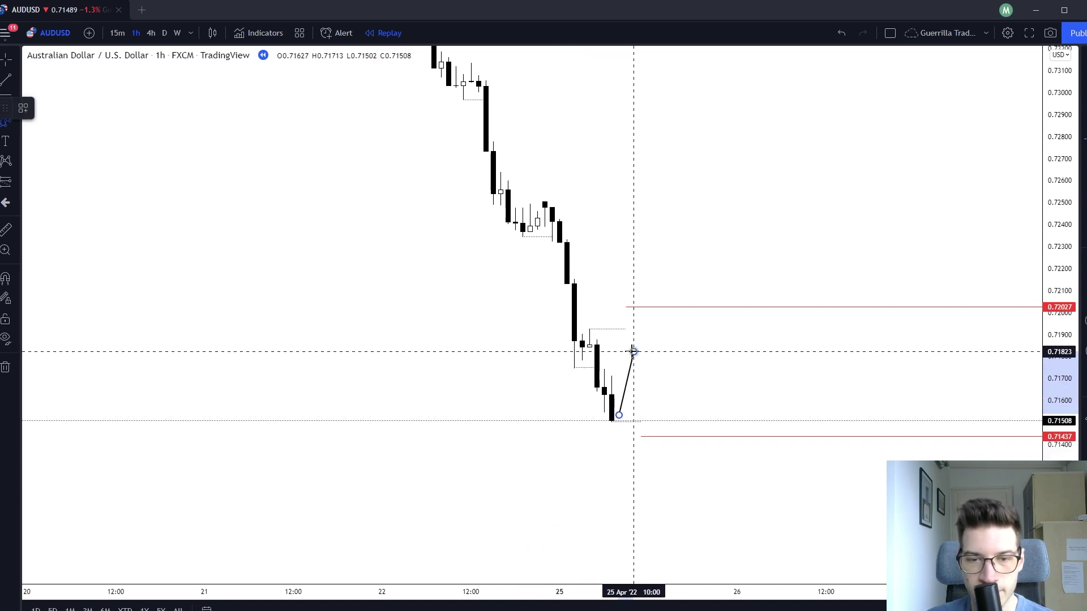
{"action": "key", "text": "Escape"}
Sketch a single rising leg from the last candle's low at about 0.7152 to about 0.7180, and delete it.
{"action": "left_click_drag", "start_coordinate": [659, 397], "coordinate": [666, 381]}
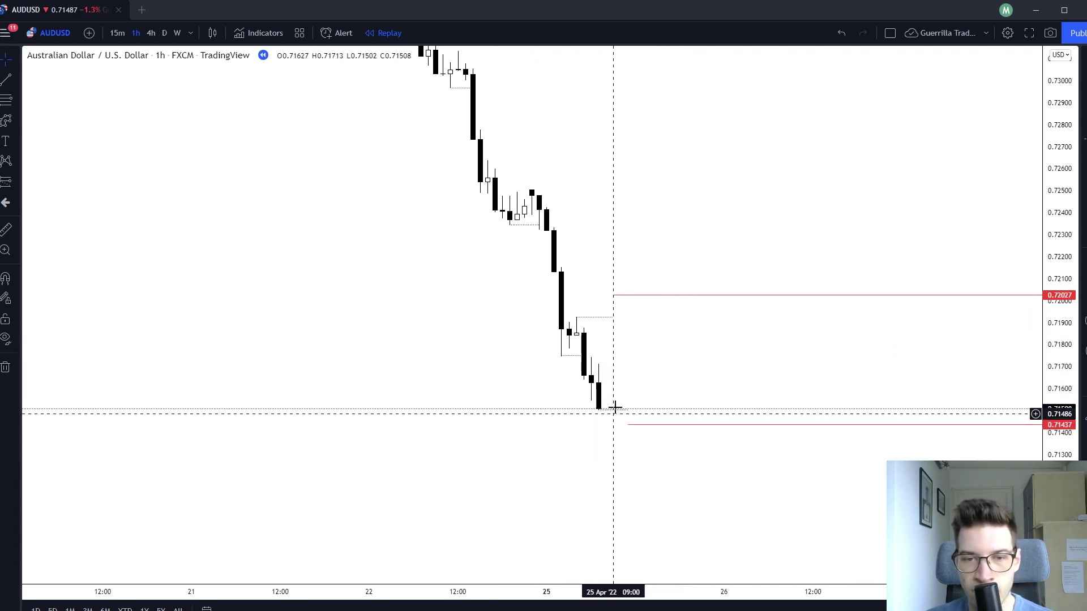
{"action": "left_click_drag", "start_coordinate": [691, 377], "coordinate": [668, 379]}
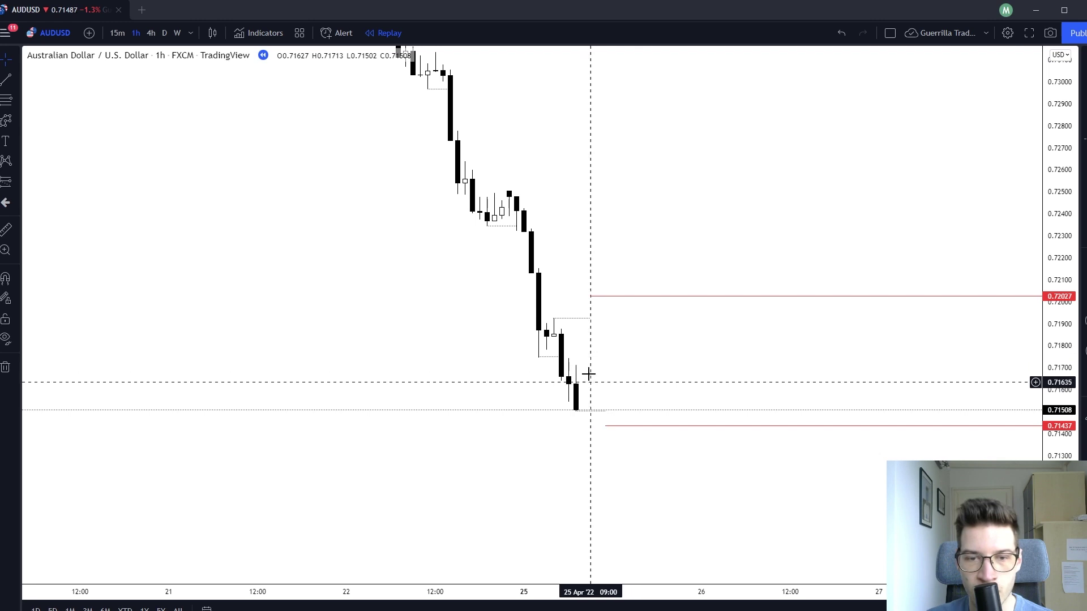
{"action": "scroll", "coordinate": [640, 364], "scroll_direction": "left", "scroll_amount": 5}
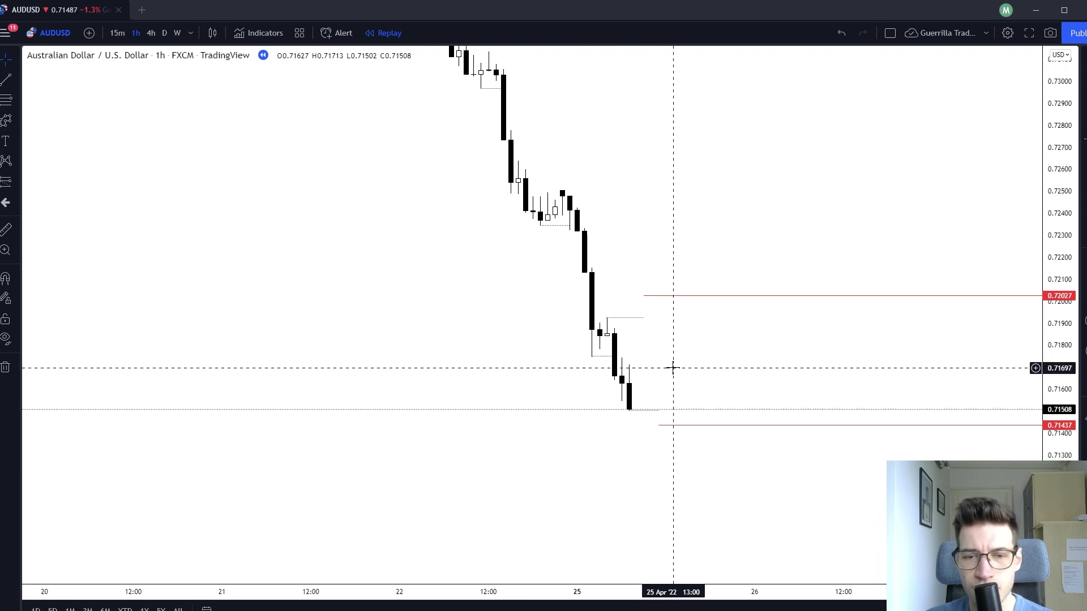
{"action": "scroll", "coordinate": [634, 396], "scroll_direction": "right", "scroll_amount": 2}
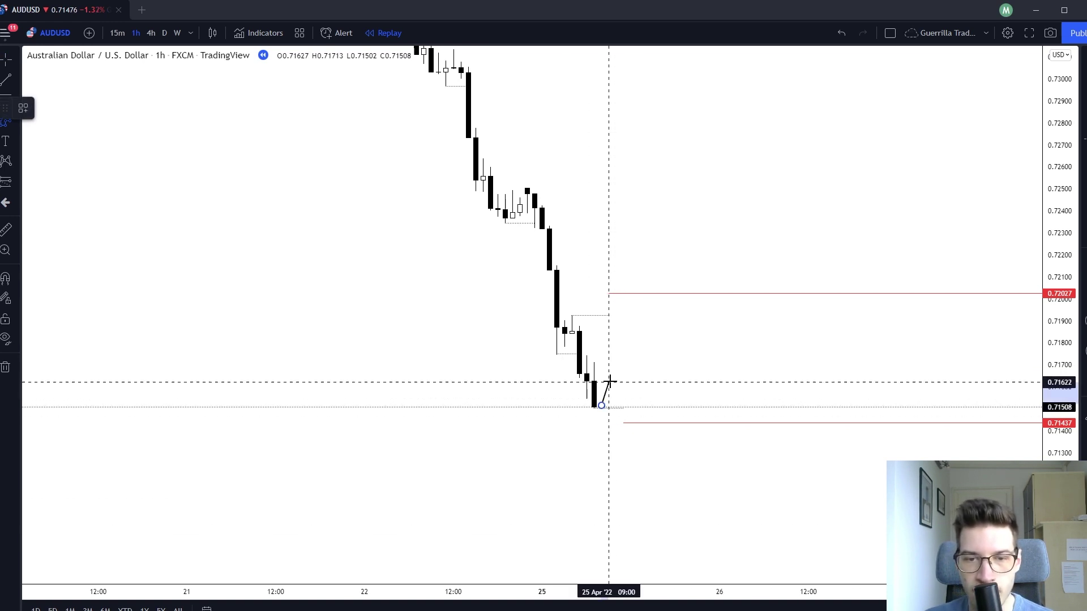
{"action": "left_click", "coordinate": [616, 343]}
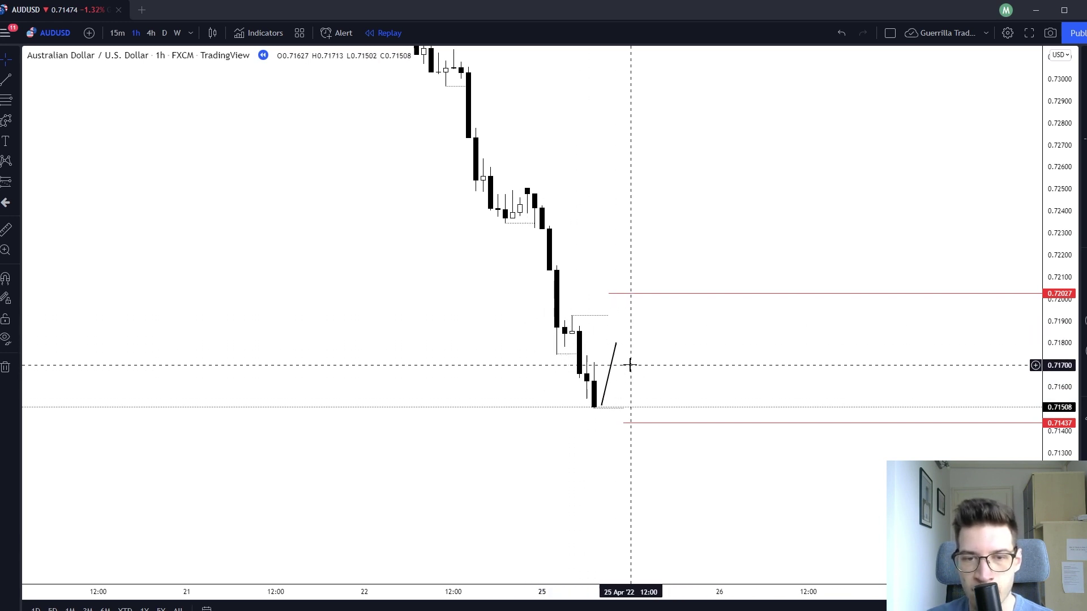
{"action": "left_click", "coordinate": [614, 352]}
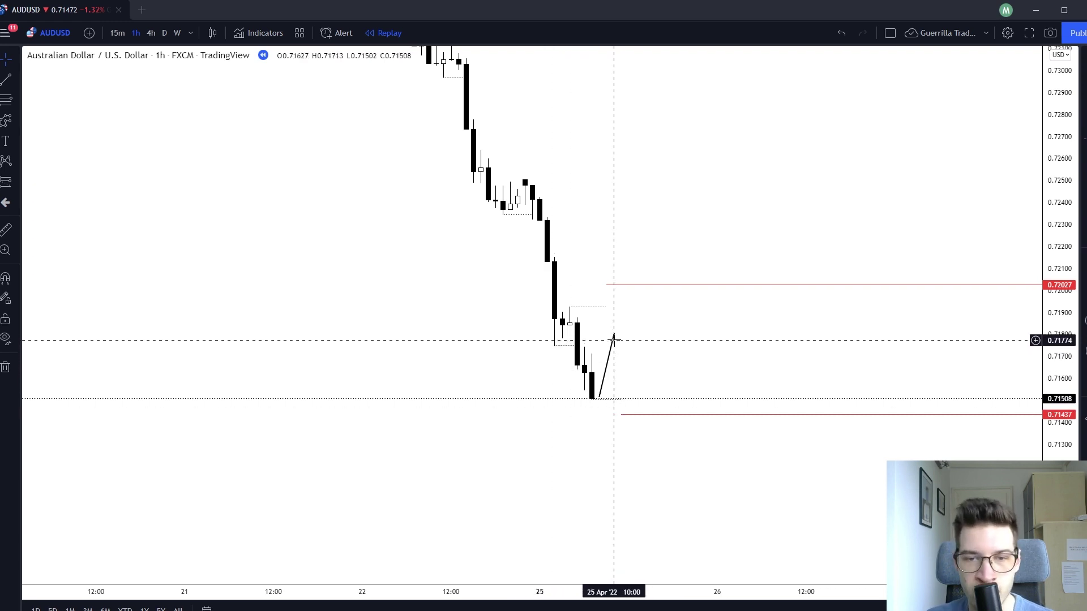
{"action": "left_click", "coordinate": [614, 336]}
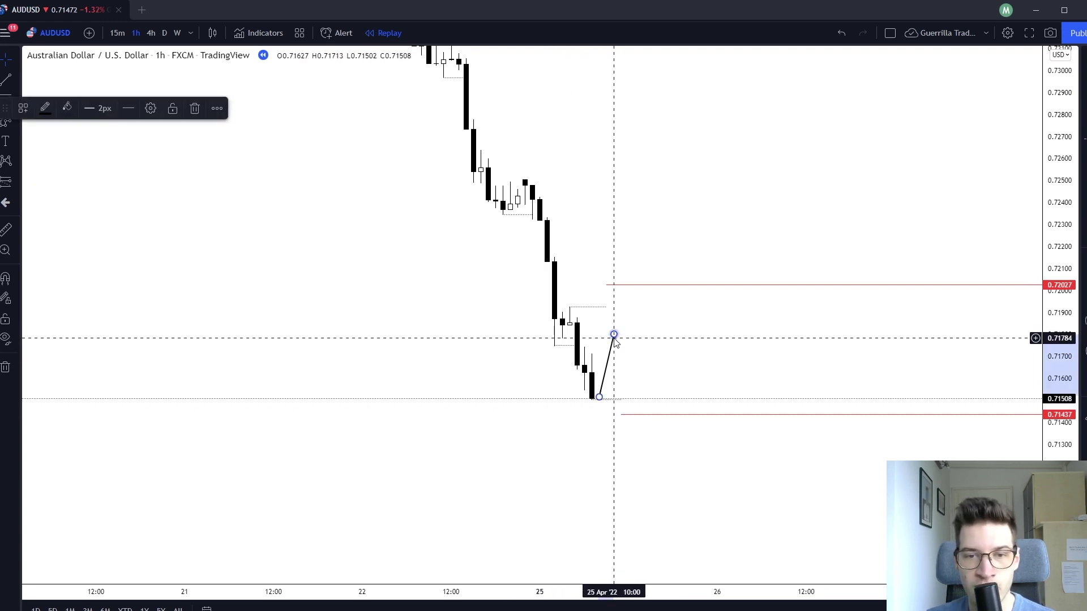
{"action": "key", "text": "Delete"}
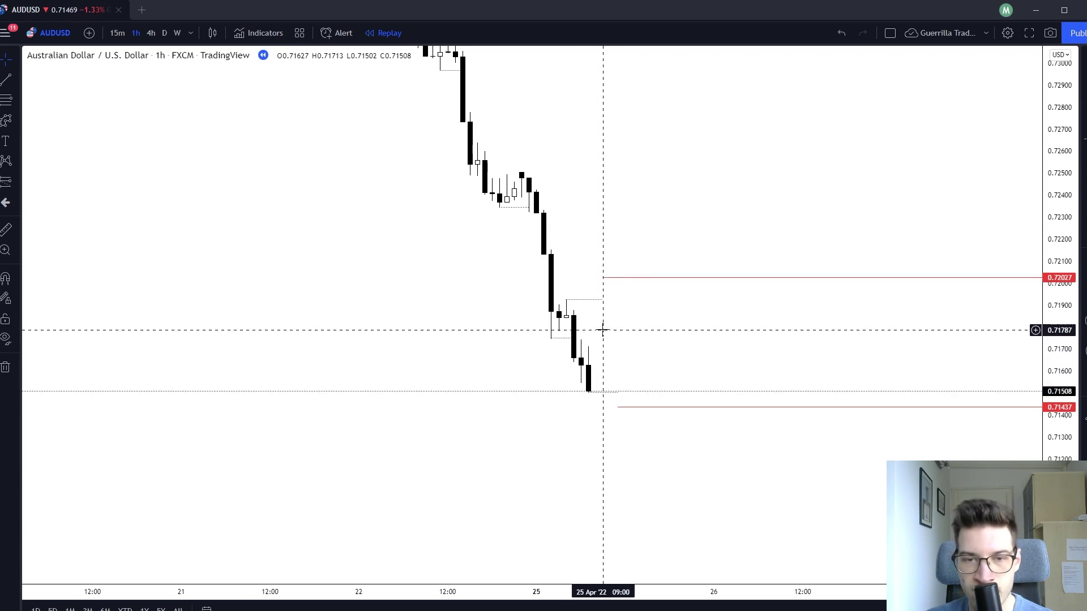
Measure a possible rebound from the last candle's close at about 0.7151 up to about 0.7176, and clear the measurement.
{"action": "left_click", "coordinate": [6, 231]}
{"action": "left_click", "coordinate": [602, 391]}
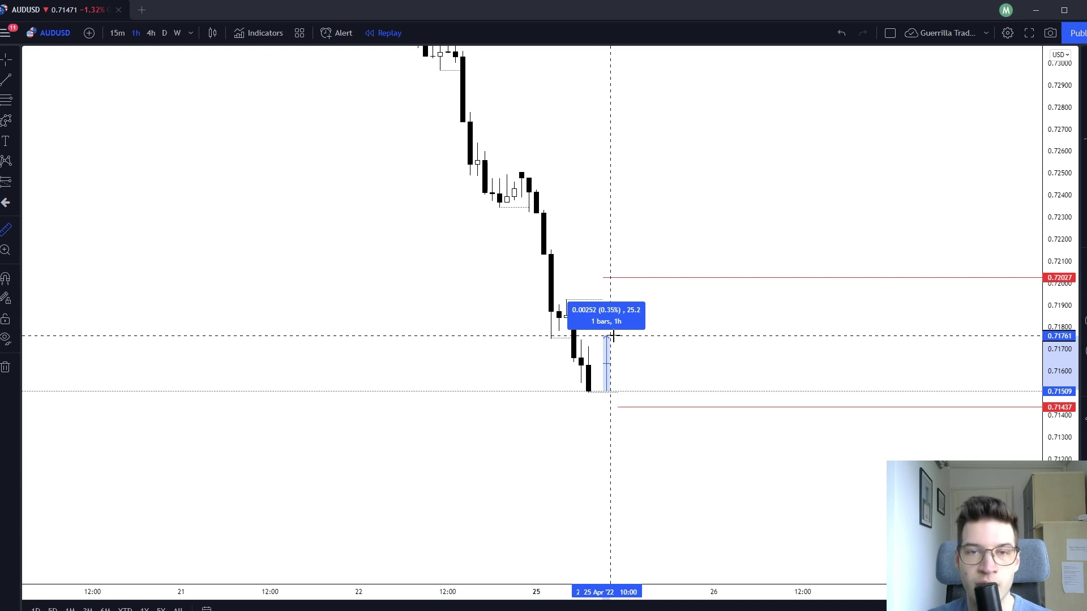
{"action": "key", "text": "Escape"}
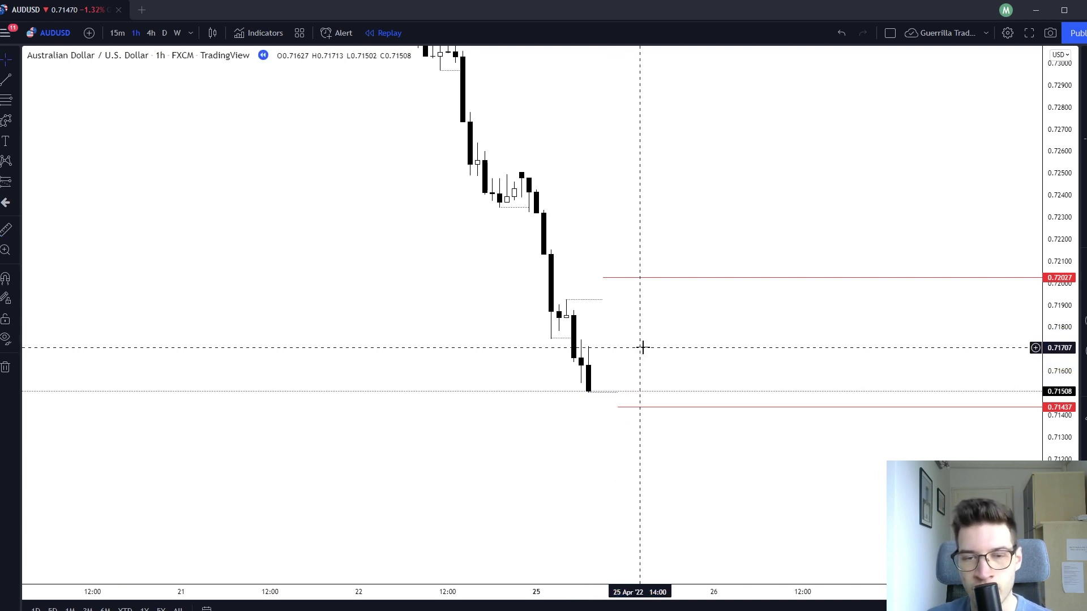
Sketch a slow zigzag path climbing from about 0.7151 to about 0.7174 and turning down, and discard it.
{"action": "left_click", "coordinate": [617, 609]}
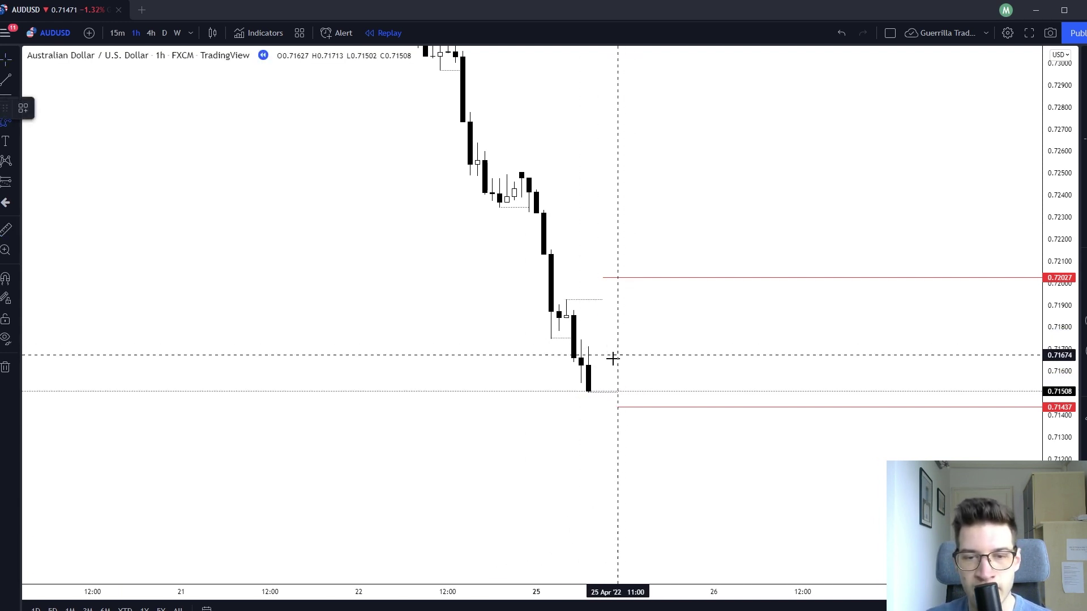
{"action": "left_click", "coordinate": [595, 390]}
{"action": "left_click", "coordinate": [624, 381]}
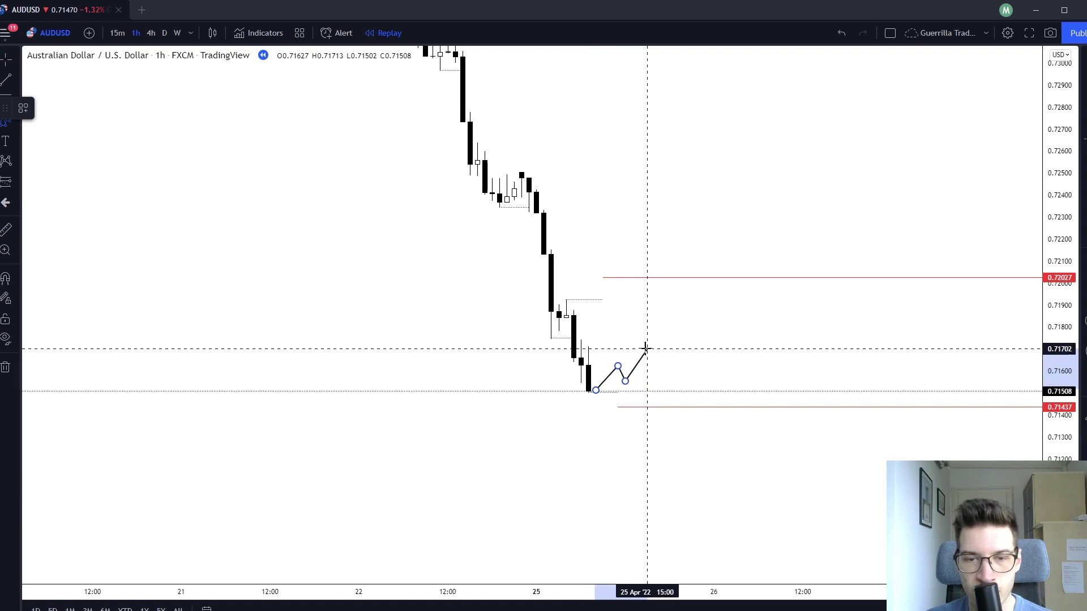
{"action": "left_click", "coordinate": [647, 350]}
{"action": "left_click", "coordinate": [654, 365]}
{"action": "left_click", "coordinate": [662, 341]}
{"action": "left_click", "coordinate": [677, 354]}
{"action": "key", "text": "Escape"}
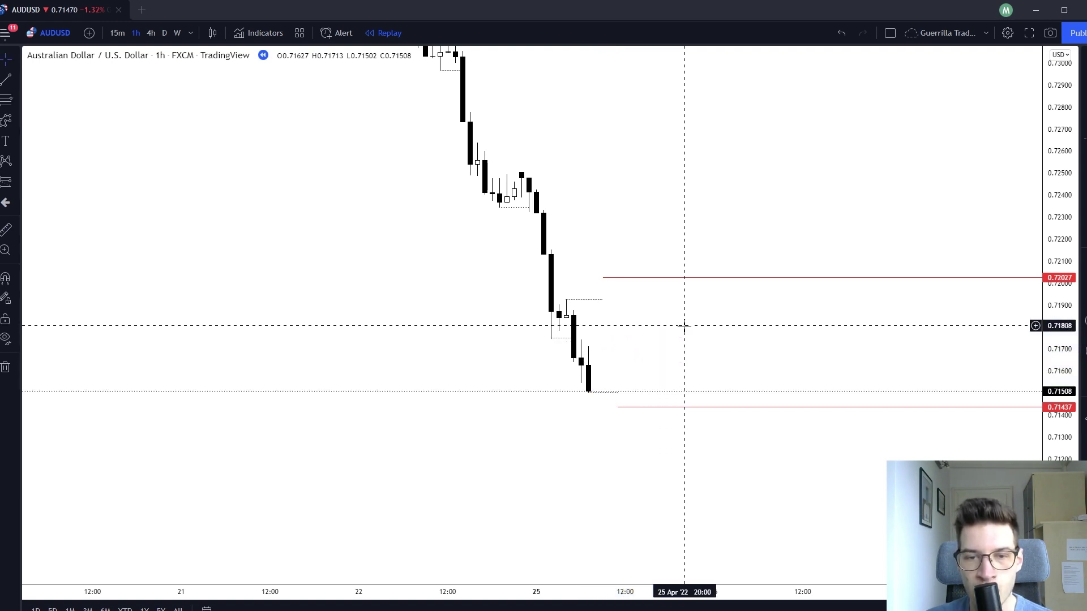
Sketch a short zigzag path rising from about 0.7154 beside the last candle to about 0.7167, and discard it.
{"action": "left_click", "coordinate": [503, 610]}
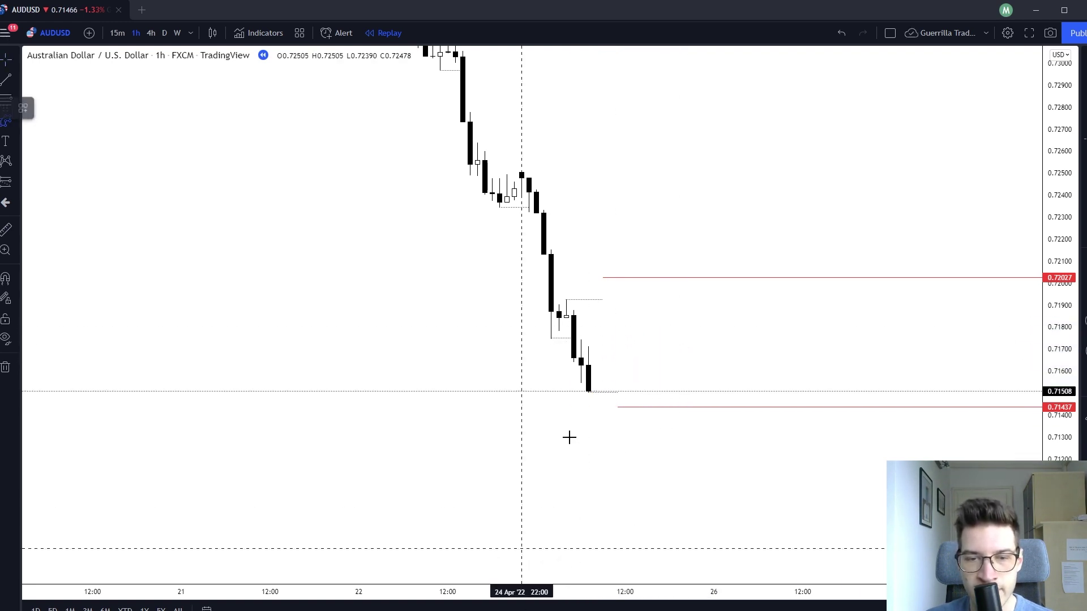
{"action": "left_click", "coordinate": [617, 381]}
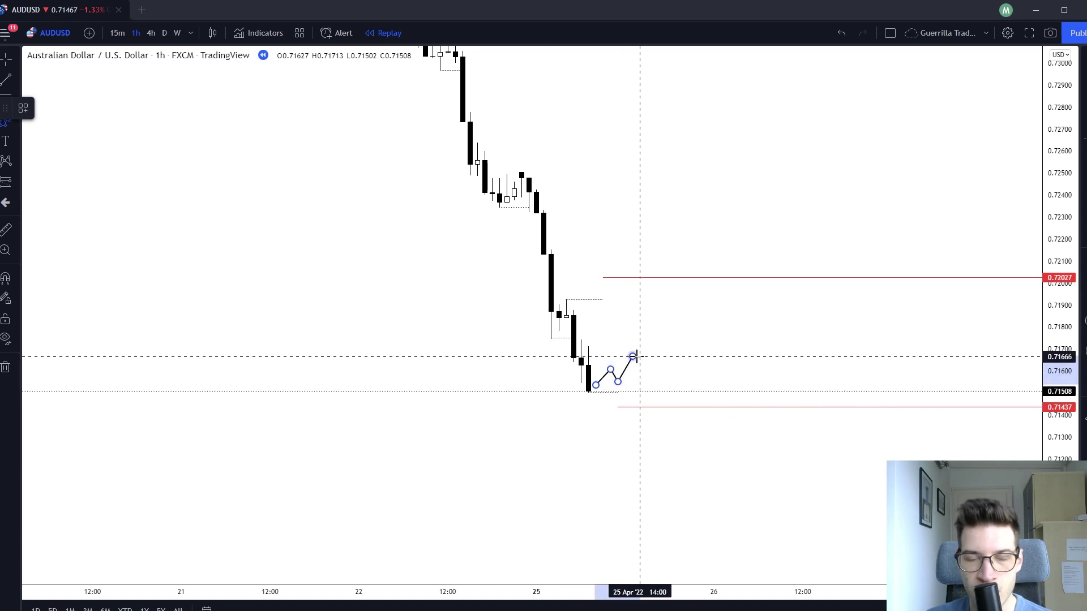
{"action": "key", "text": "Escape"}
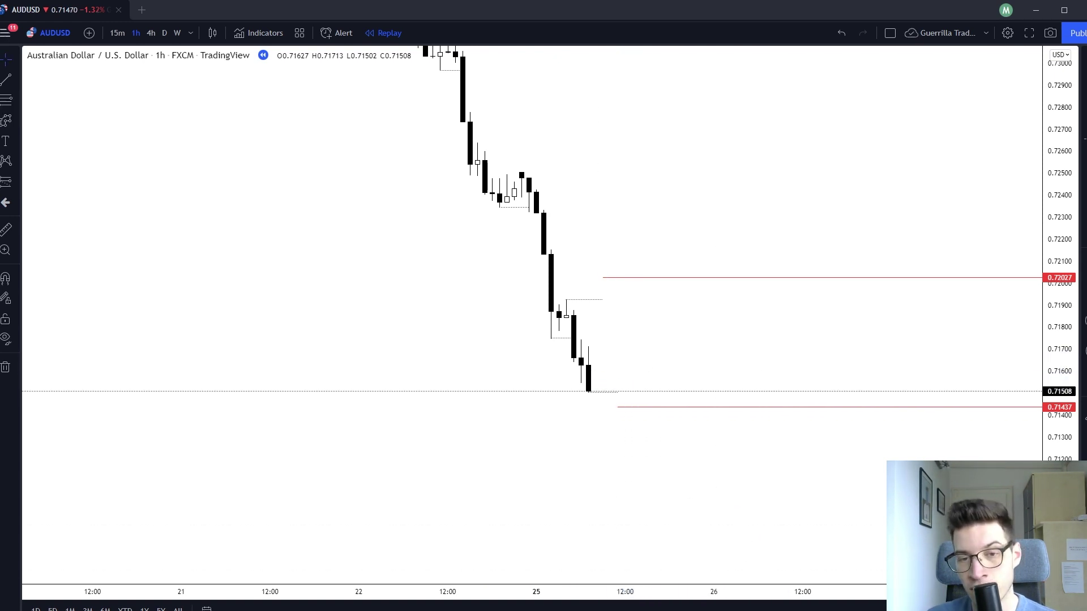
Advance the bar replay by two candles to the spike at 0.72027, and exit replay to return to the live chart.
{"action": "key", "text": "shift+Right"}
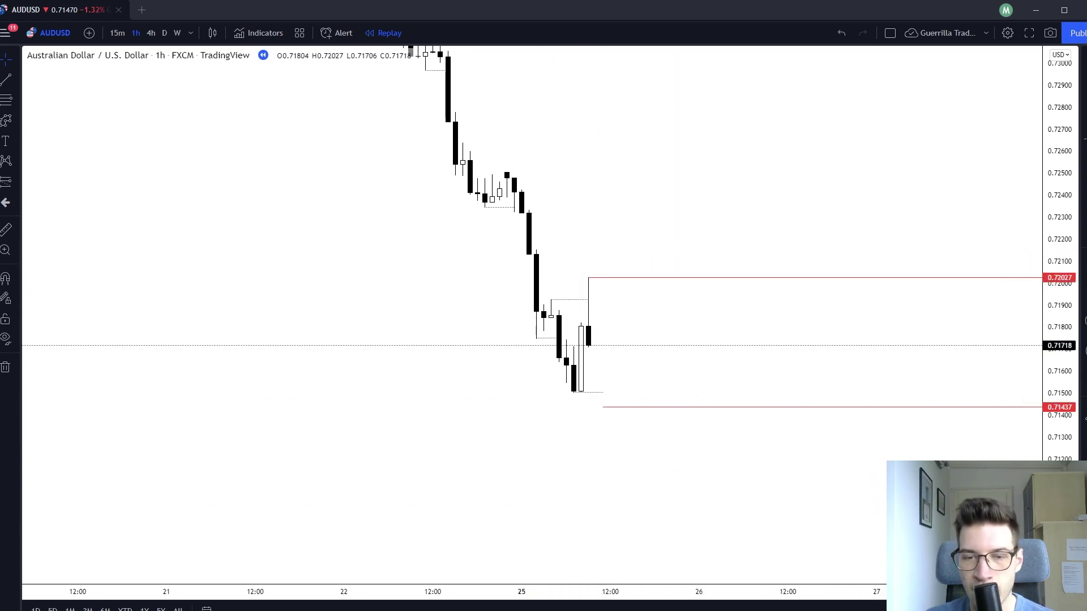
{"action": "left_click", "coordinate": [984, 572]}
{"action": "left_click", "coordinate": [647, 360]}
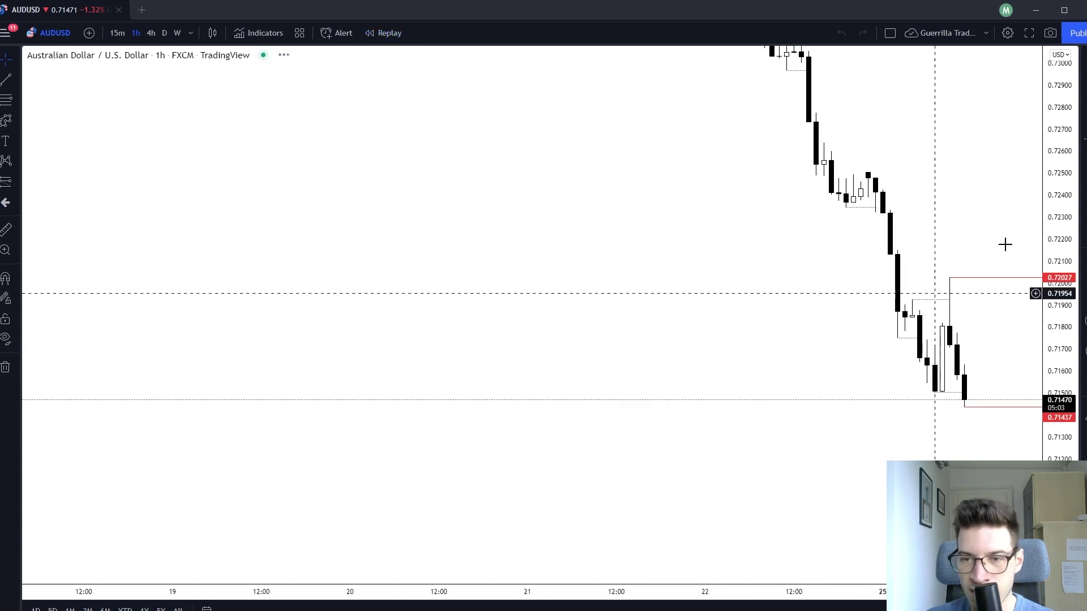
Sketch a zigzag path dipping to about 0.7140, climbing to about 0.7206 and falling back to about 0.7140, and discard it.
{"action": "left_click_drag", "start_coordinate": [999, 215], "coordinate": [626, 198]}
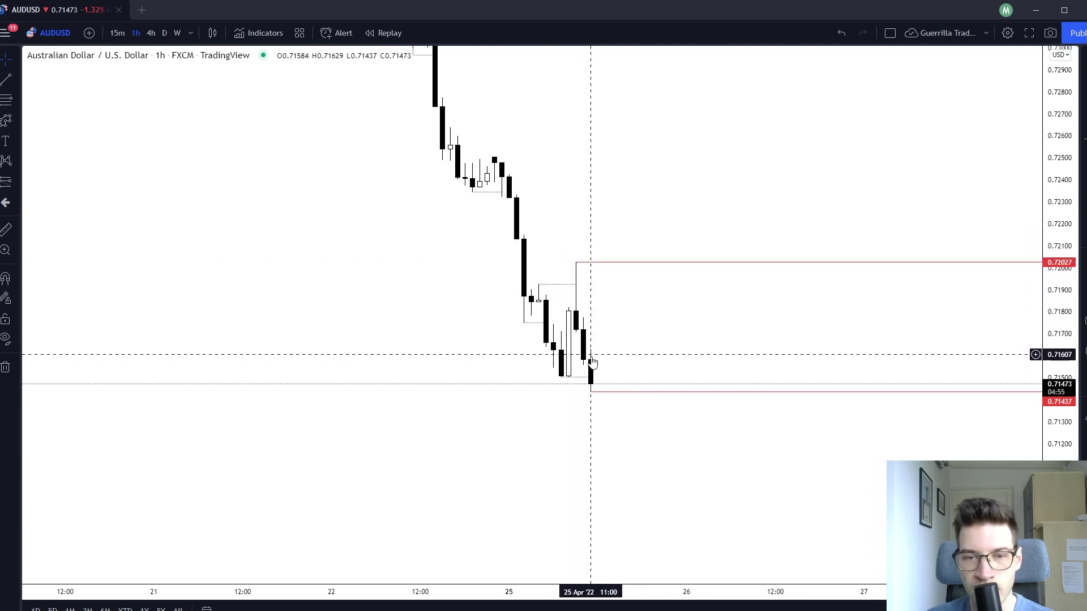
{"action": "left_click", "coordinate": [591, 395]}
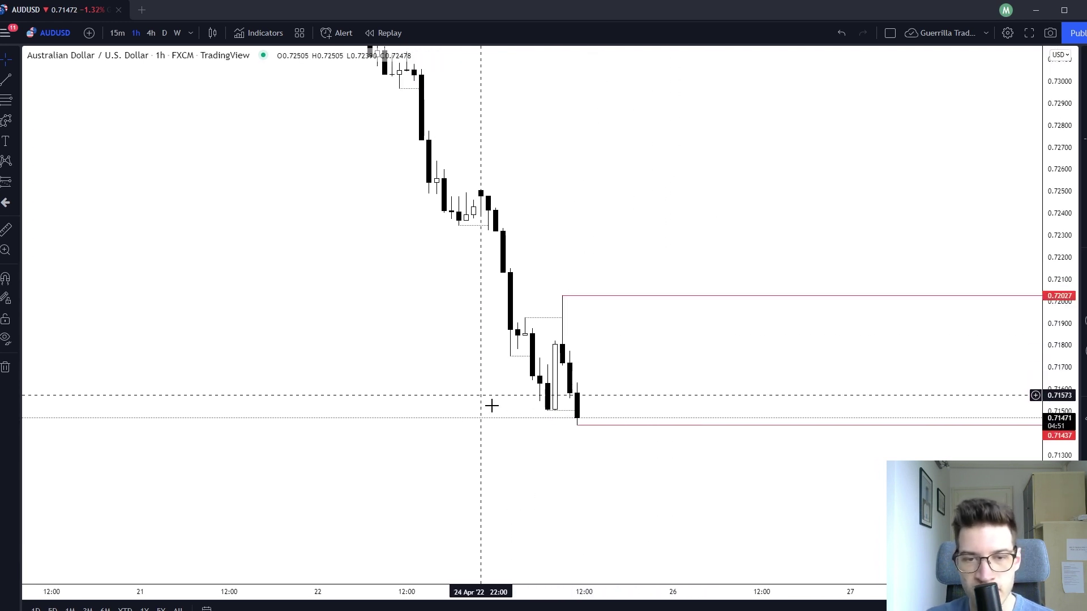
{"action": "left_click_drag", "start_coordinate": [697, 428], "coordinate": [698, 411]}
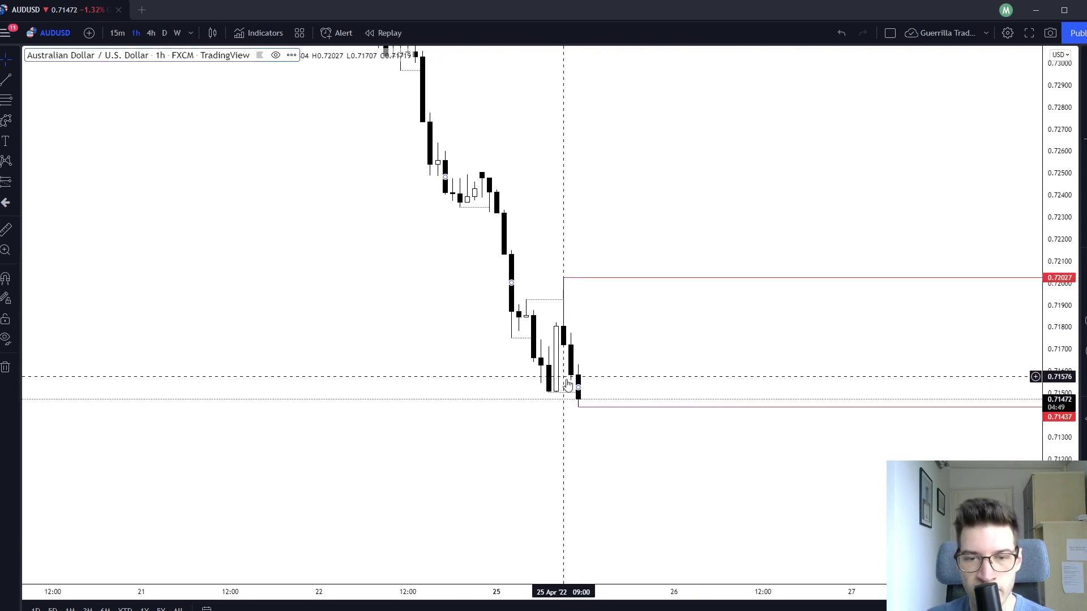
{"action": "left_click_drag", "start_coordinate": [642, 346], "coordinate": [631, 374]}
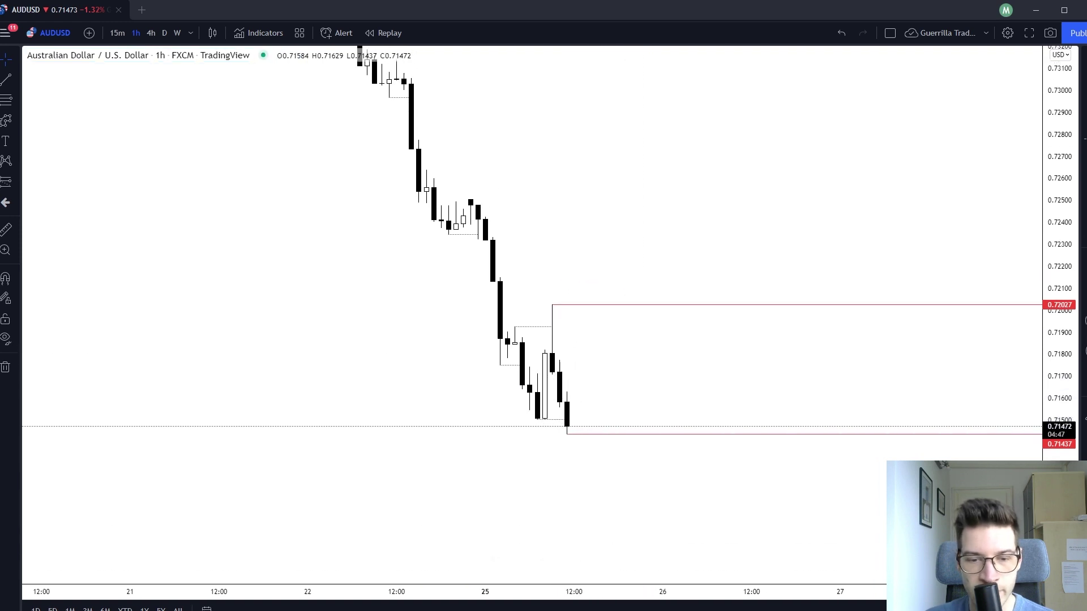
{"action": "left_click", "coordinate": [611, 409]}
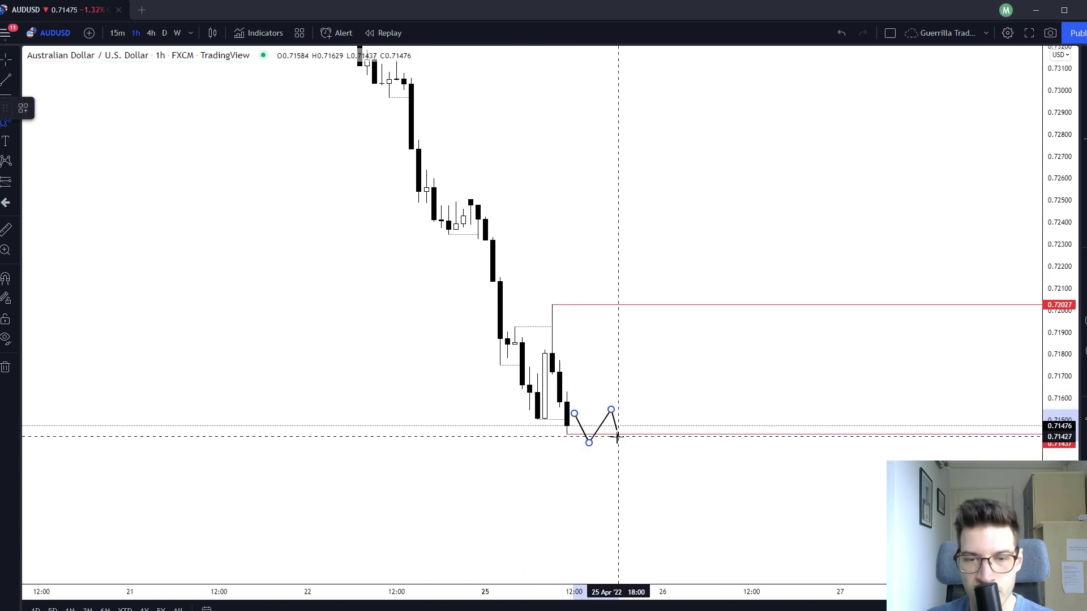
{"action": "left_click", "coordinate": [618, 437]}
{"action": "left_click", "coordinate": [648, 379]}
{"action": "left_click", "coordinate": [656, 397]}
{"action": "left_click", "coordinate": [685, 329]}
{"action": "left_click", "coordinate": [684, 363]}
{"action": "left_click", "coordinate": [714, 300]}
{"action": "left_click", "coordinate": [722, 331]}
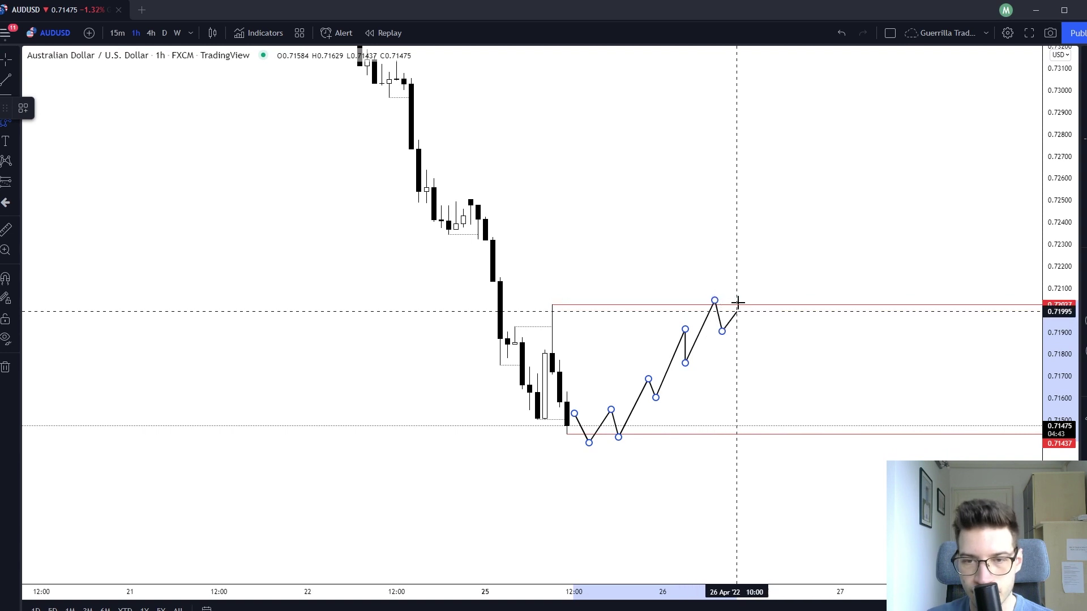
{"action": "left_click", "coordinate": [744, 296]}
{"action": "left_click", "coordinate": [751, 361]}
{"action": "left_click", "coordinate": [774, 335]}
{"action": "left_click", "coordinate": [781, 411]}
{"action": "left_click", "coordinate": [811, 374]}
{"action": "left_click", "coordinate": [825, 436]}
{"action": "left_click", "coordinate": [840, 402]}
{"action": "left_click", "coordinate": [847, 441]}
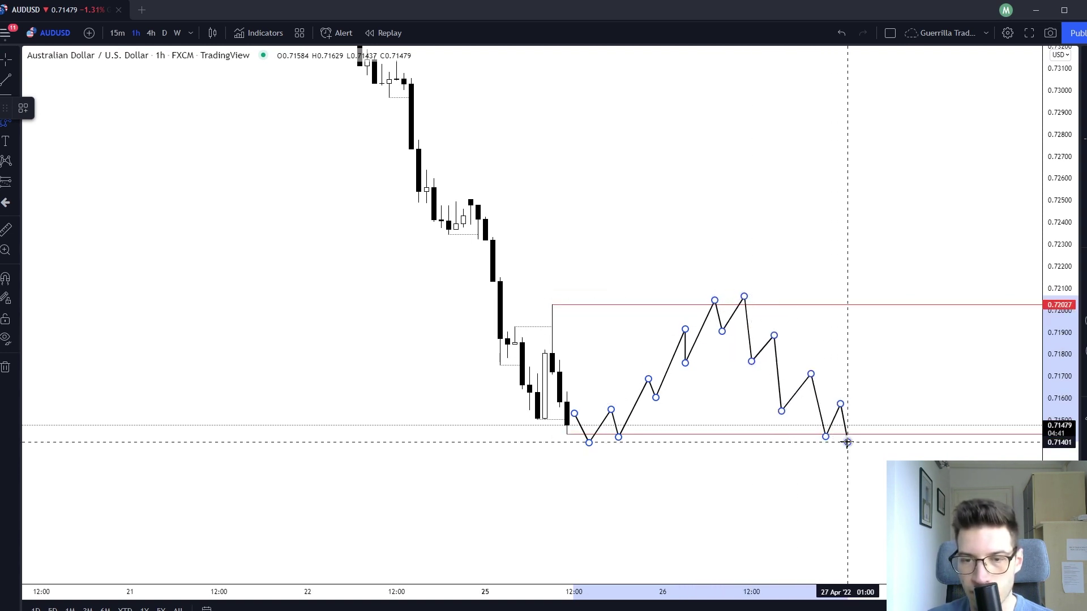
{"action": "key", "text": "Escape"}
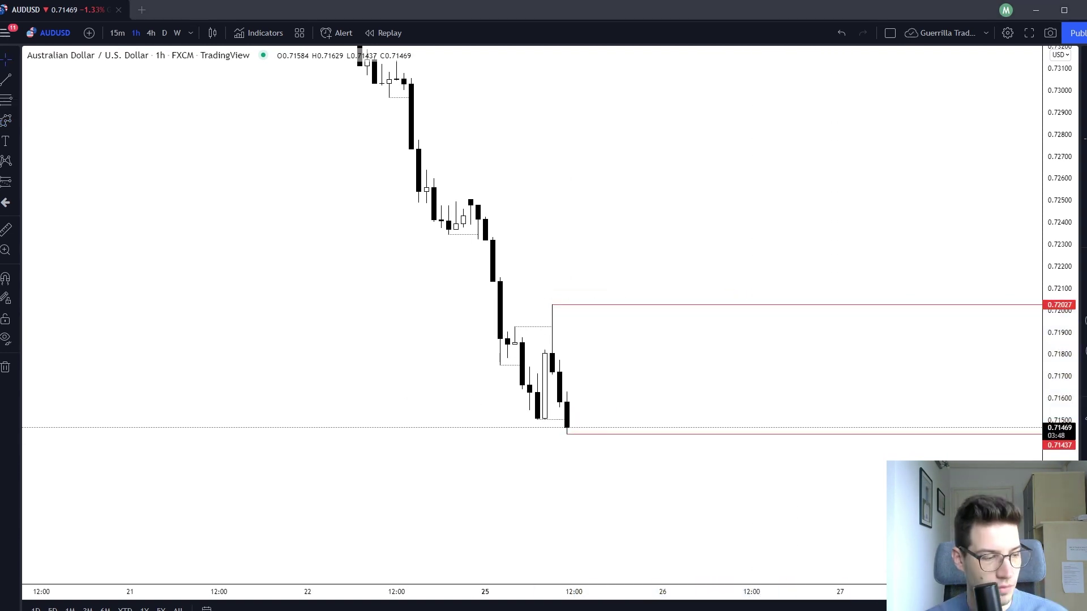
Sketch a path ranging between the two red lines, from about 0.7148 to 0.7197, back to 0.7148 and up to about 0.7194, and discard it.
{"action": "mouse_move", "coordinate": [596, 481]}
{"action": "left_mouse_down"}
{"action": "mouse_move", "coordinate": [584, 486]}
{"action": "mouse_move", "coordinate": [595, 469]}
{"action": "left_mouse_up"}
{"action": "left_click_drag", "start_coordinate": [610, 388], "coordinate": [621, 405]}
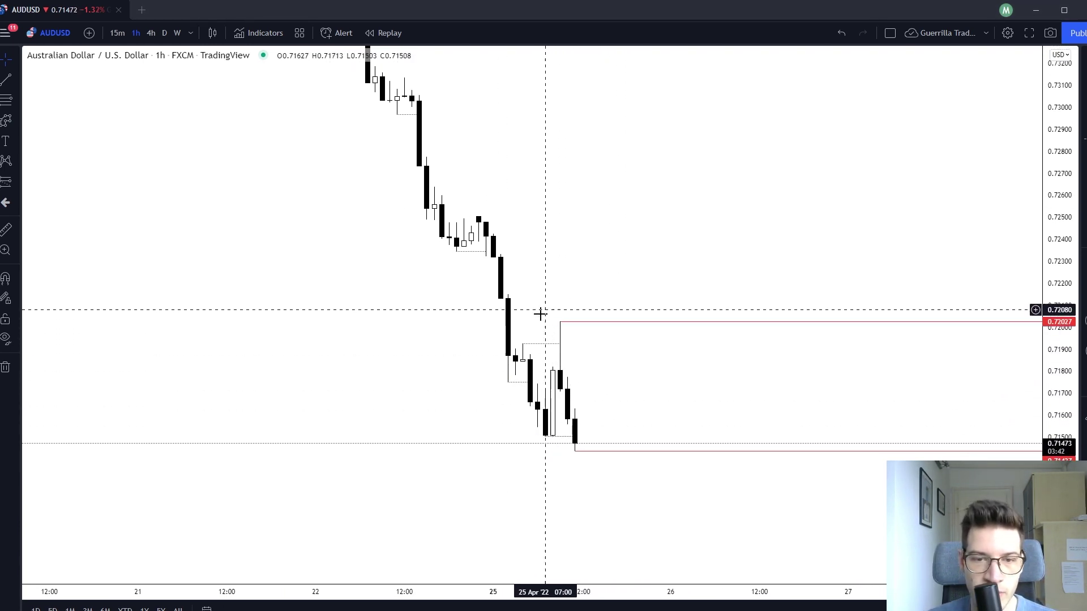
{"action": "scroll", "coordinate": [554, 555], "scroll_direction": "right", "scroll_amount": 2}
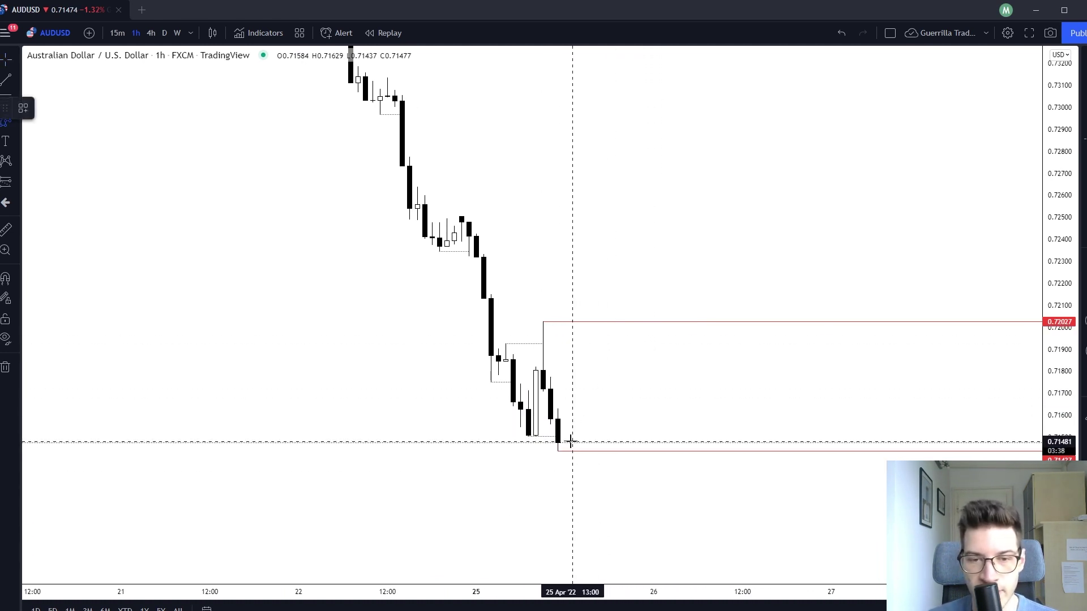
{"action": "left_click", "coordinate": [586, 409]}
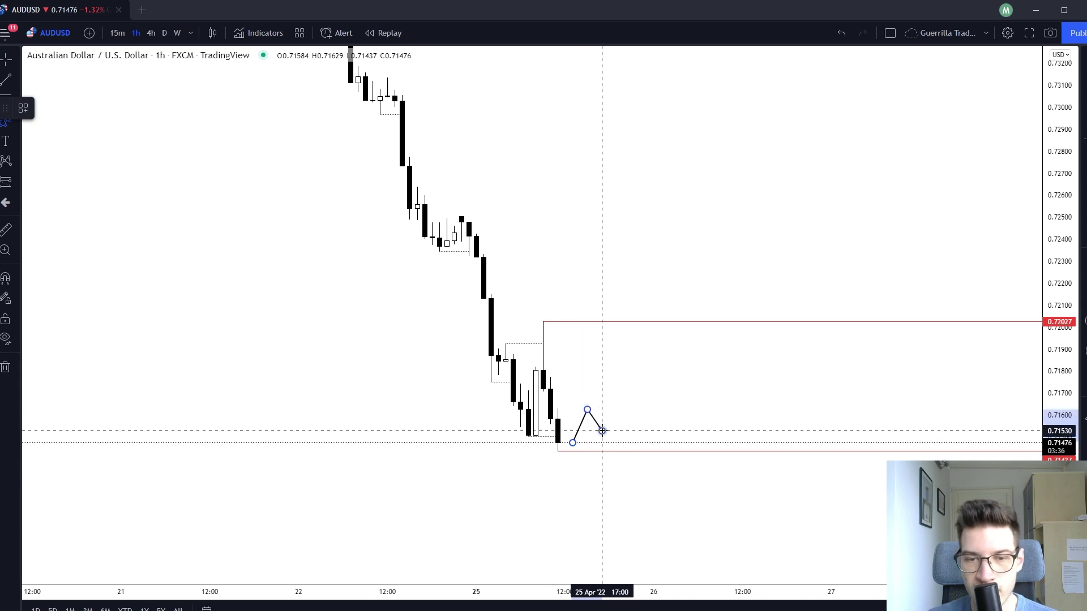
{"action": "left_click", "coordinate": [601, 430]}
{"action": "left_click", "coordinate": [616, 379]}
{"action": "left_click", "coordinate": [624, 402]}
{"action": "left_click", "coordinate": [653, 334]}
{"action": "left_click", "coordinate": [654, 362]}
{"action": "left_click", "coordinate": [675, 337]}
{"action": "left_click", "coordinate": [690, 413]}
{"action": "left_click", "coordinate": [720, 379]}
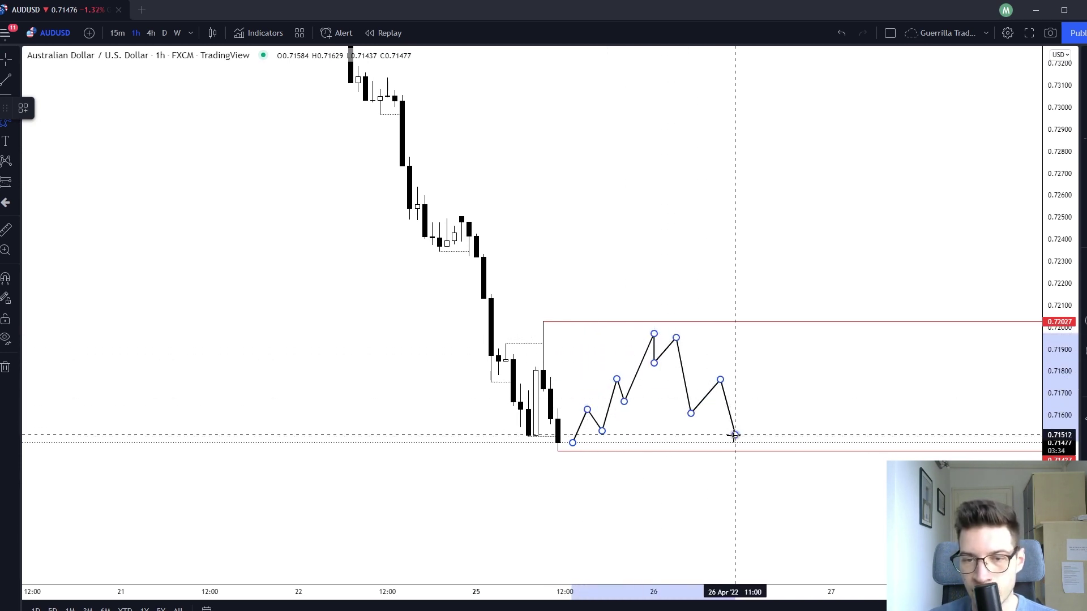
{"action": "left_click", "coordinate": [734, 435]}
{"action": "left_click", "coordinate": [749, 395]}
{"action": "left_click", "coordinate": [772, 441]}
{"action": "left_click", "coordinate": [801, 364]}
{"action": "left_click", "coordinate": [823, 374]}
{"action": "left_click", "coordinate": [838, 342]}
{"action": "left_click", "coordinate": [846, 373]}
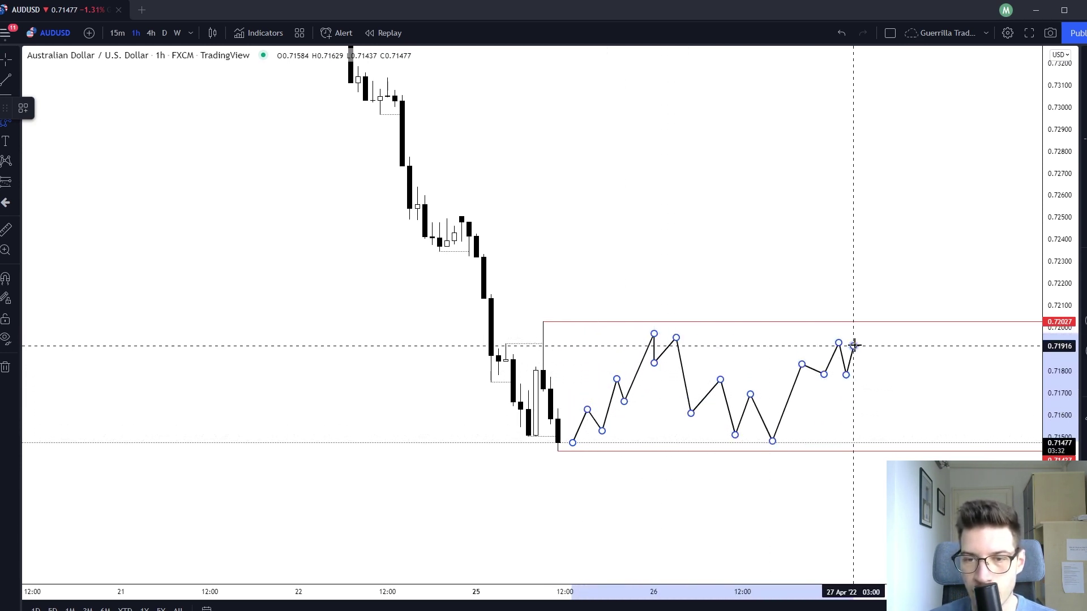
{"action": "key", "text": "Escape"}
Sketch a path falling from the last candle to about 0.7102 and rebounding in two legs to about 0.7137, and delete it.
{"action": "left_click_drag", "start_coordinate": [762, 372], "coordinate": [757, 289]}
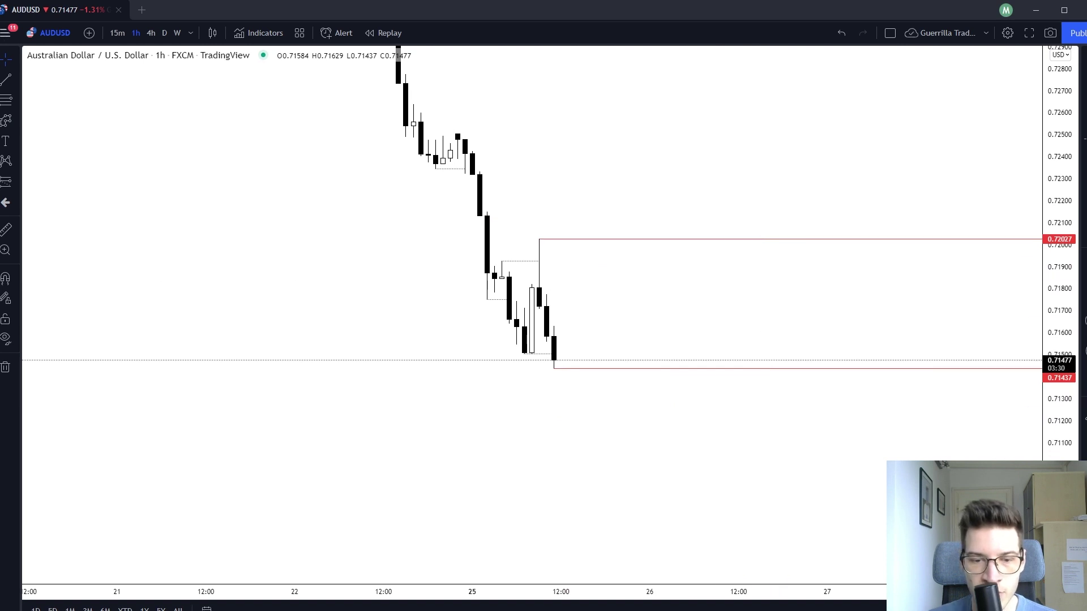
{"action": "left_click", "coordinate": [560, 356]}
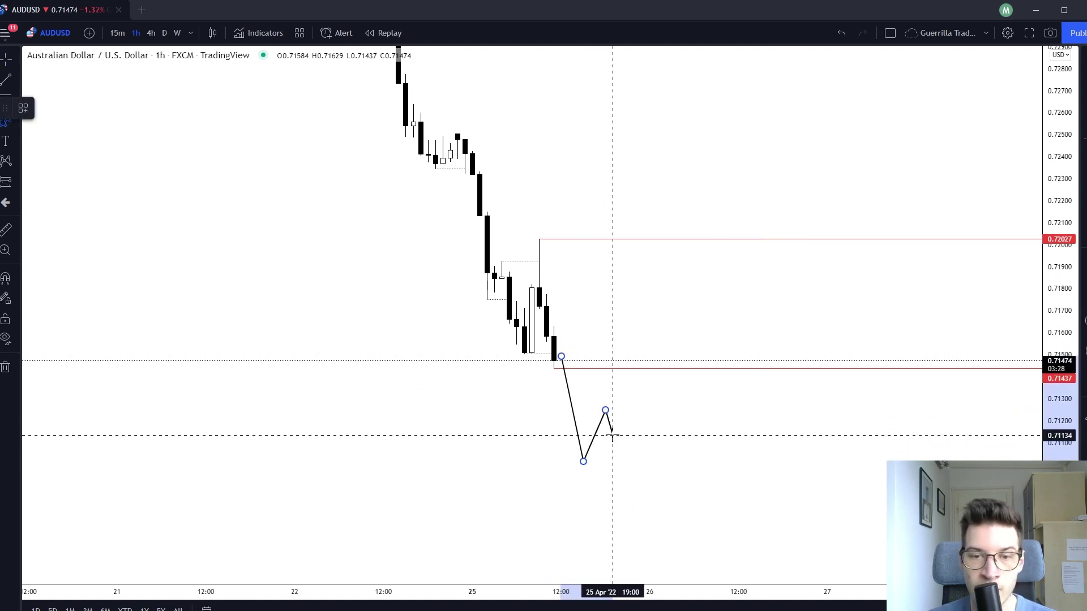
{"action": "left_click", "coordinate": [612, 435]}
{"action": "double_click", "coordinate": [635, 383]}
{"action": "left_click_drag", "start_coordinate": [647, 434], "coordinate": [662, 485]}
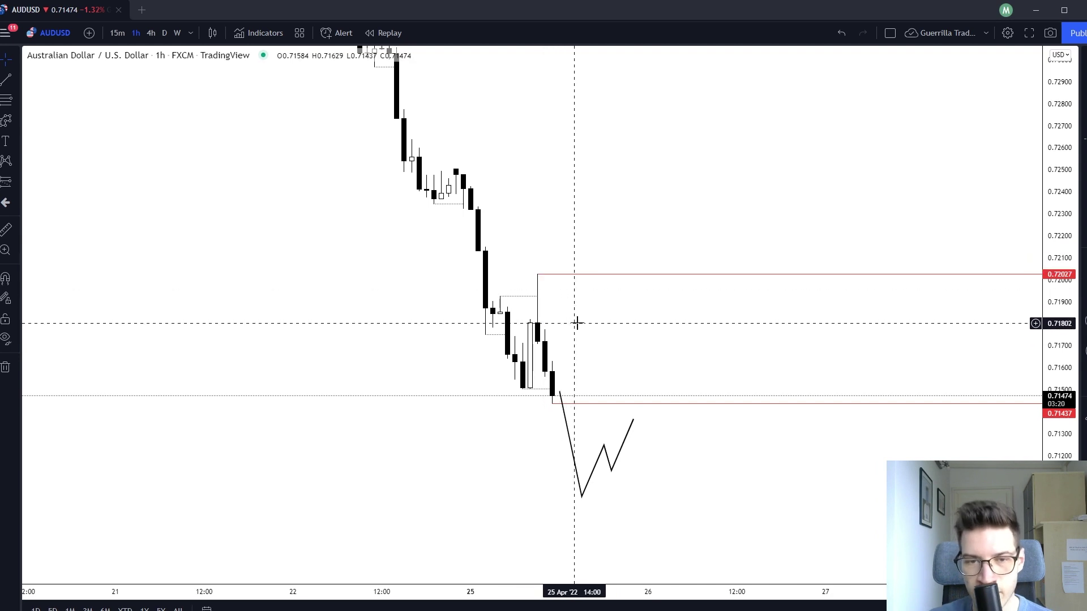
{"action": "left_click_drag", "start_coordinate": [575, 322], "coordinate": [604, 228]}
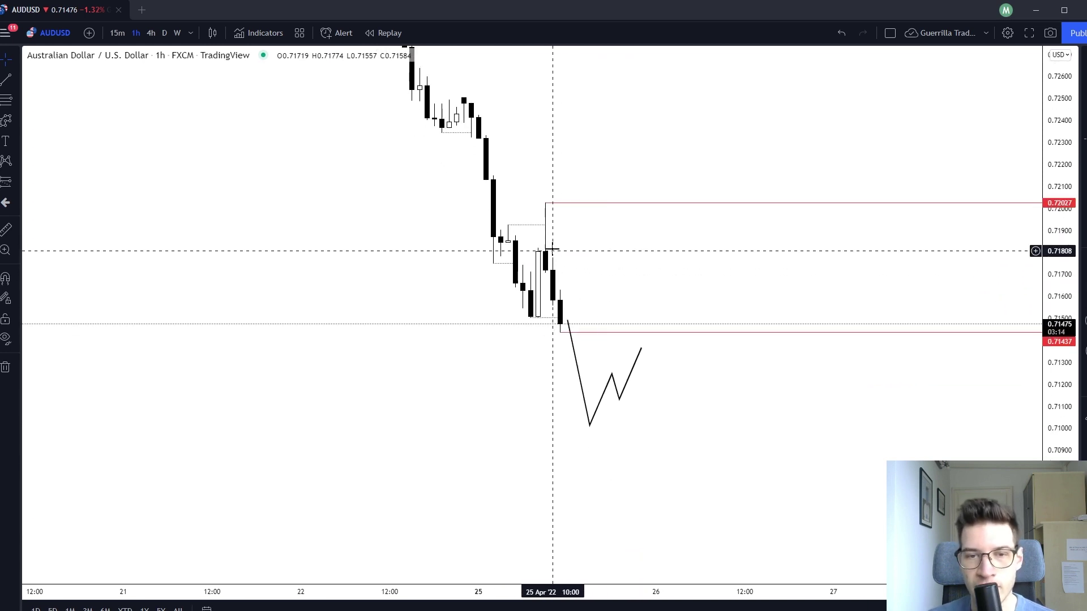
{"action": "left_click", "coordinate": [578, 377]}
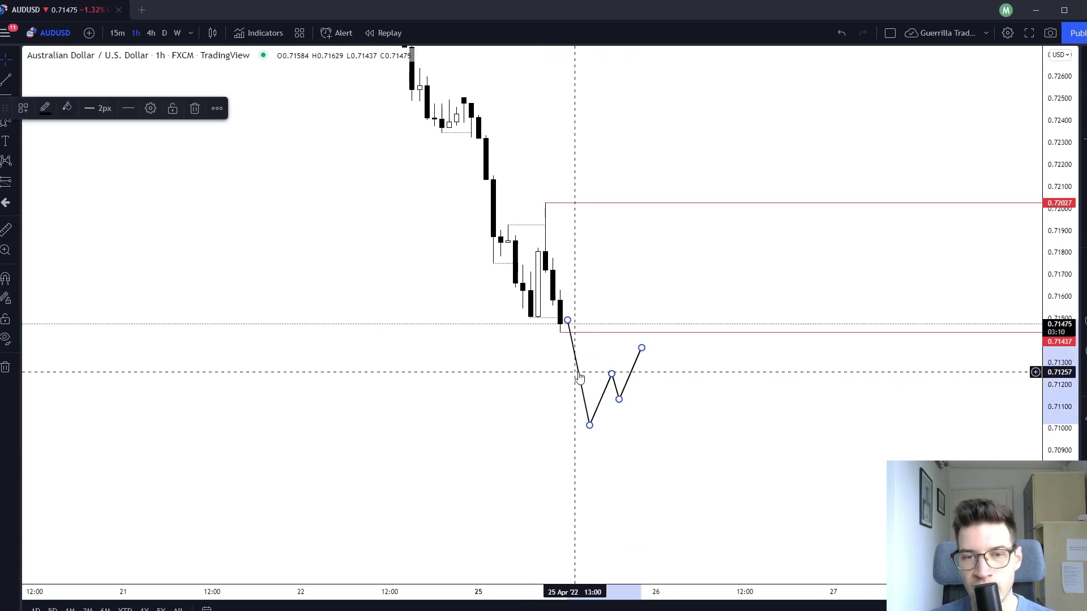
{"action": "key", "text": "Delete"}
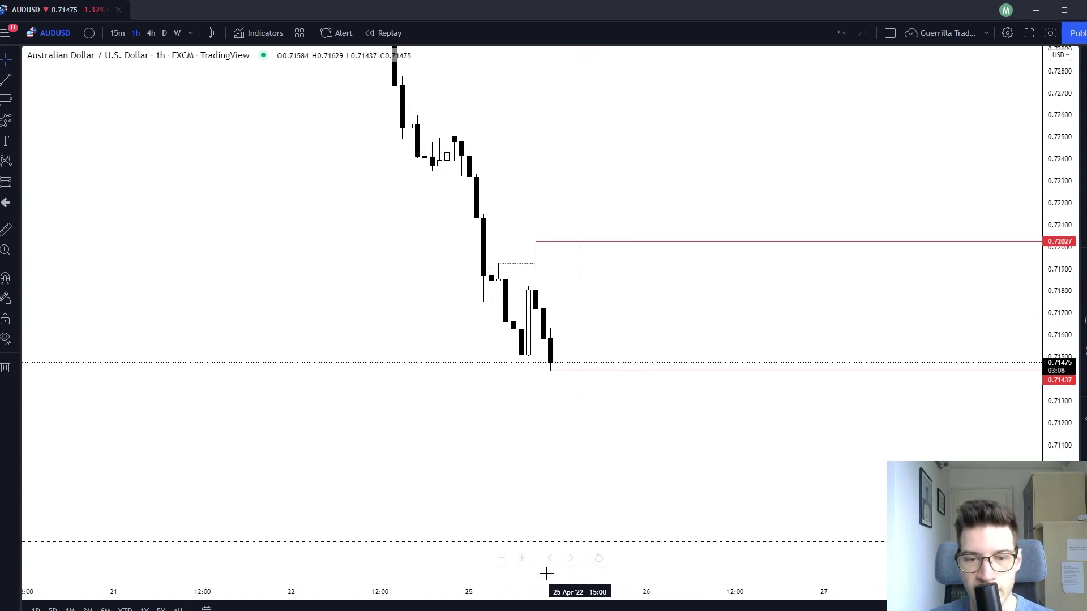
Sketch a path stepping down in small zigzags from about 0.7156 to 0.7102, rallying to about 0.7172 and dropping to about 0.7128.
{"action": "left_click", "coordinate": [558, 344]}
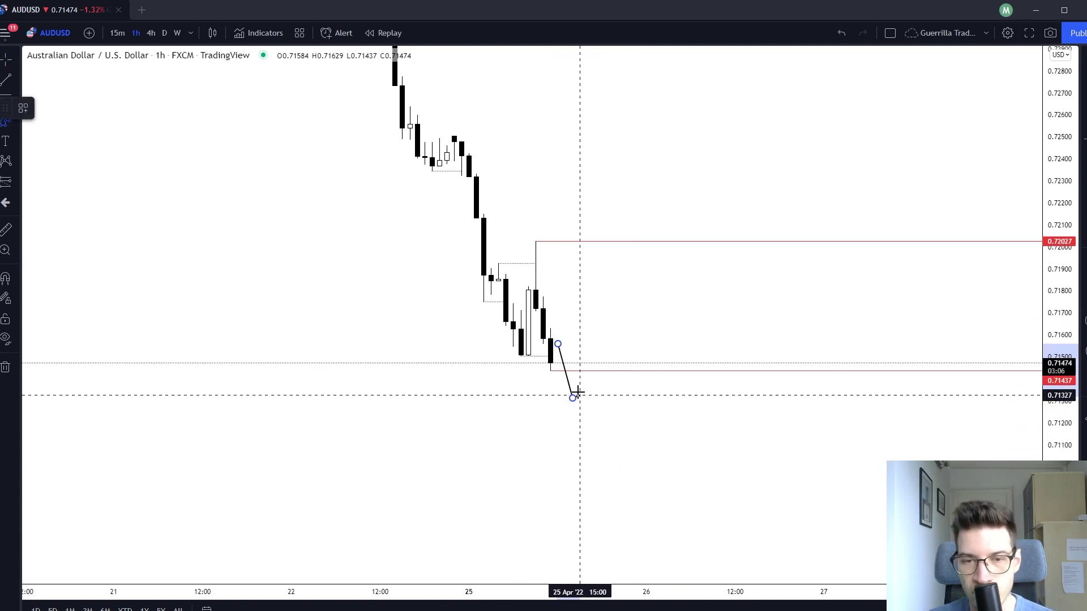
{"action": "left_click", "coordinate": [572, 398]}
{"action": "left_click", "coordinate": [594, 365]}
{"action": "left_click", "coordinate": [601, 412]}
{"action": "left_click", "coordinate": [623, 386]}
{"action": "left_click", "coordinate": [632, 425]}
{"action": "left_click", "coordinate": [654, 395]}
{"action": "left_click", "coordinate": [661, 431]}
{"action": "left_click", "coordinate": [675, 406]}
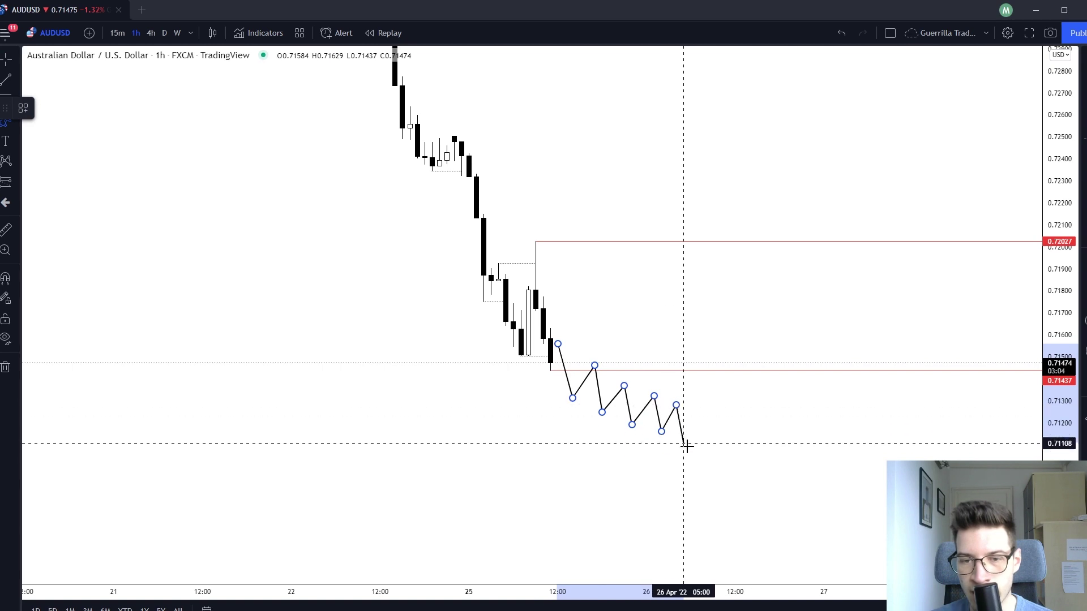
{"action": "left_click", "coordinate": [690, 449]}
{"action": "left_click", "coordinate": [705, 412]}
{"action": "left_click", "coordinate": [720, 462]}
{"action": "left_click", "coordinate": [772, 309]}
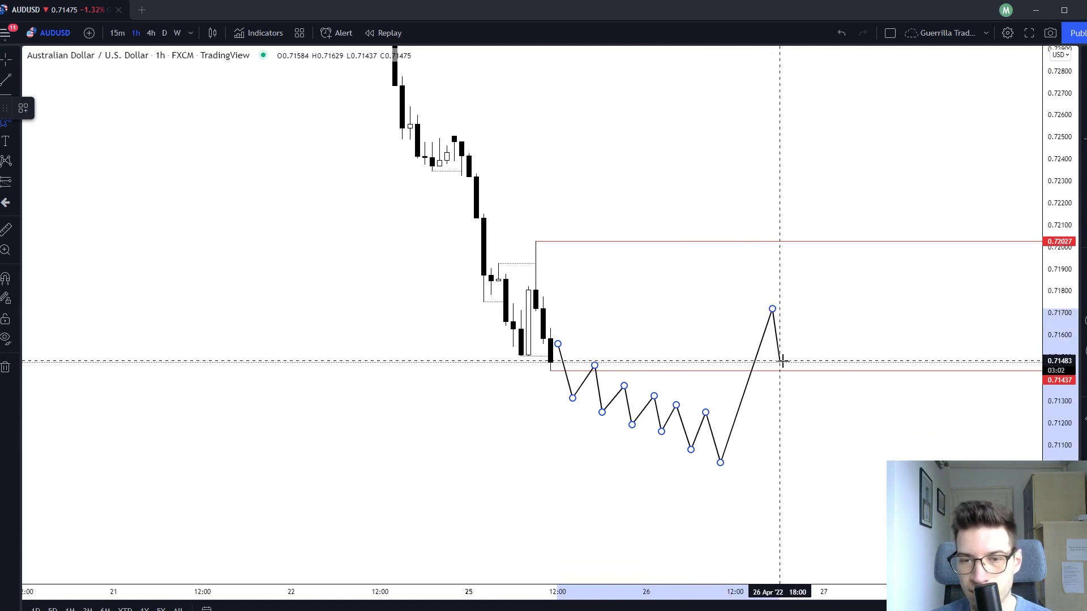
{"action": "left_click", "coordinate": [780, 361]}
{"action": "left_click", "coordinate": [802, 329]}
{"action": "double_click", "coordinate": [824, 405]}
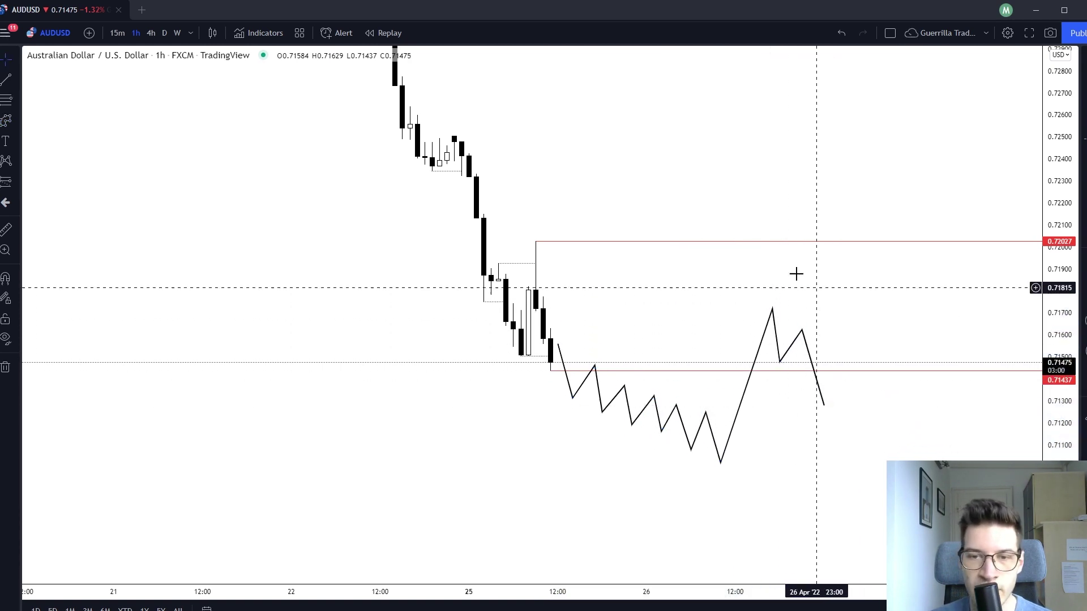
Compare the sketched path with the earlier downtrend from 20 to 25 April, and delete the path.
{"action": "left_click_drag", "start_coordinate": [690, 318], "coordinate": [818, 441]}
{"action": "left_click_drag", "start_coordinate": [541, 118], "coordinate": [640, 271]}
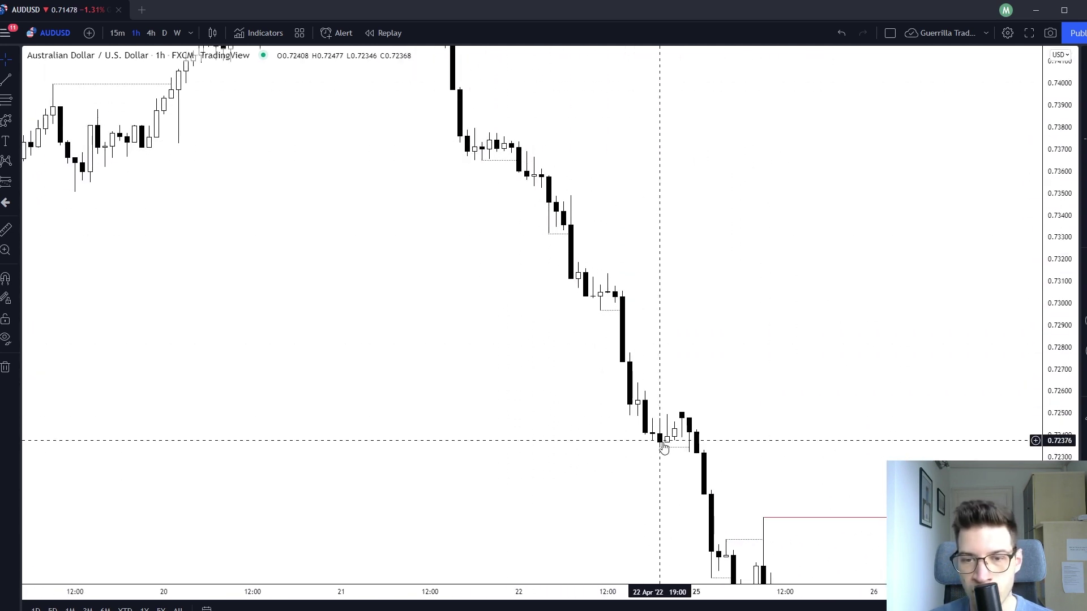
{"action": "left_click_drag", "start_coordinate": [829, 427], "coordinate": [425, 68]}
{"action": "left_click_drag", "start_coordinate": [510, 181], "coordinate": [590, 247]}
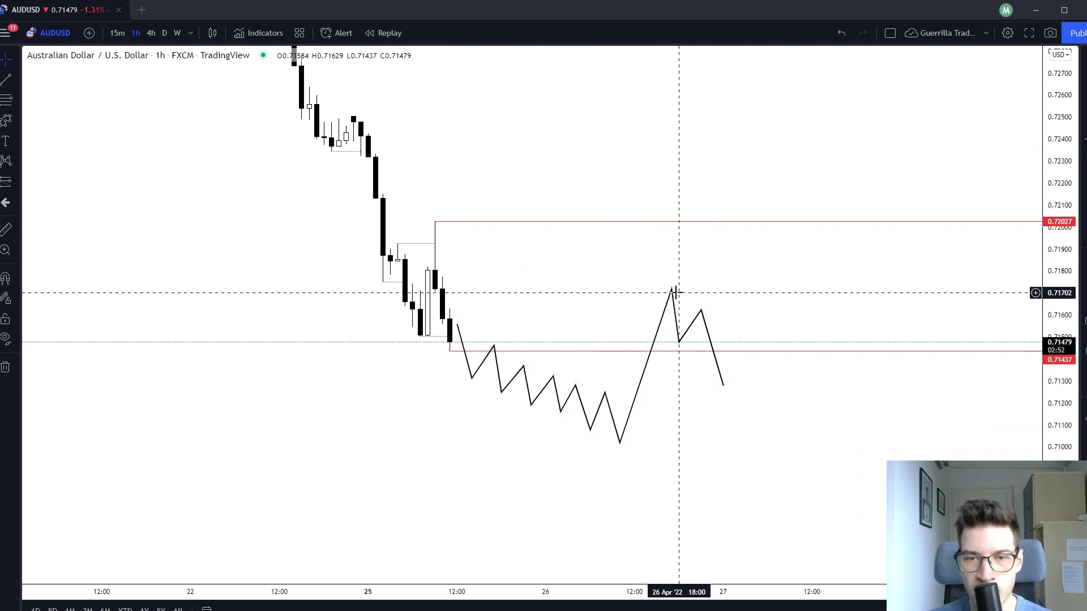
{"action": "left_click_drag", "start_coordinate": [614, 286], "coordinate": [638, 308]}
{"action": "left_click", "coordinate": [697, 315]}
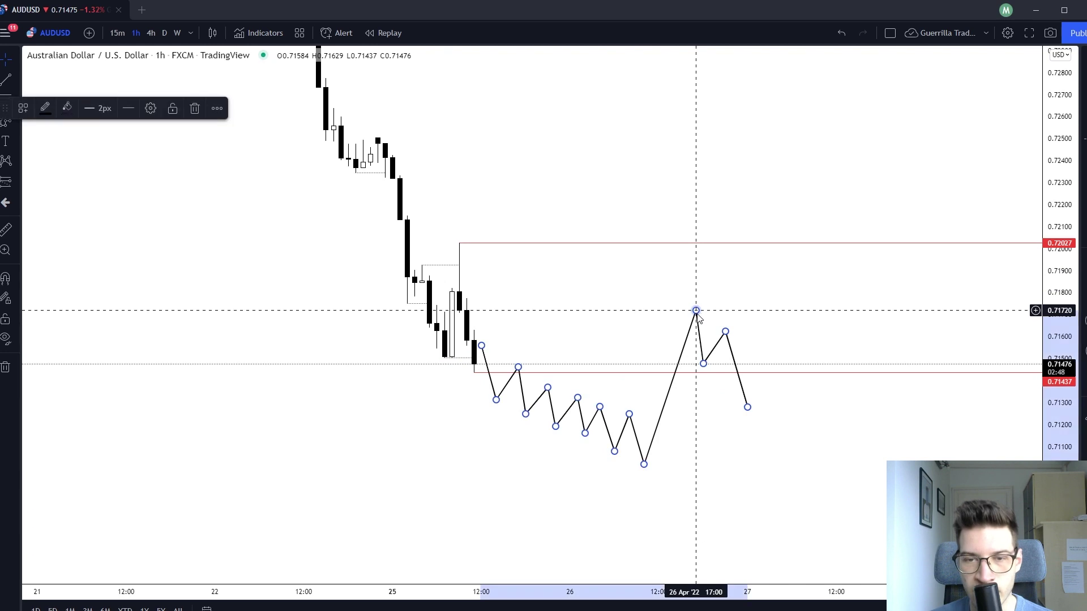
{"action": "key", "text": "Delete"}
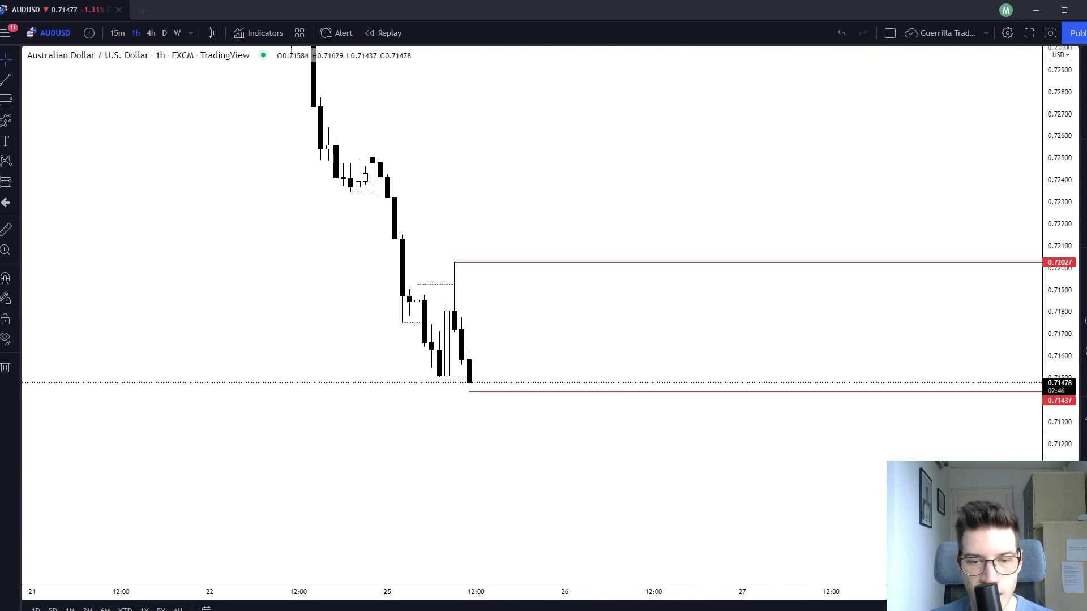
Sketch a path rising in zigzags from the last candle at about 0.7148, through the upper red line, to about 0.7259.
{"action": "left_click", "coordinate": [483, 382]}
{"action": "left_click", "coordinate": [505, 328]}
{"action": "left_click", "coordinate": [520, 360]}
{"action": "left_click", "coordinate": [542, 285]}
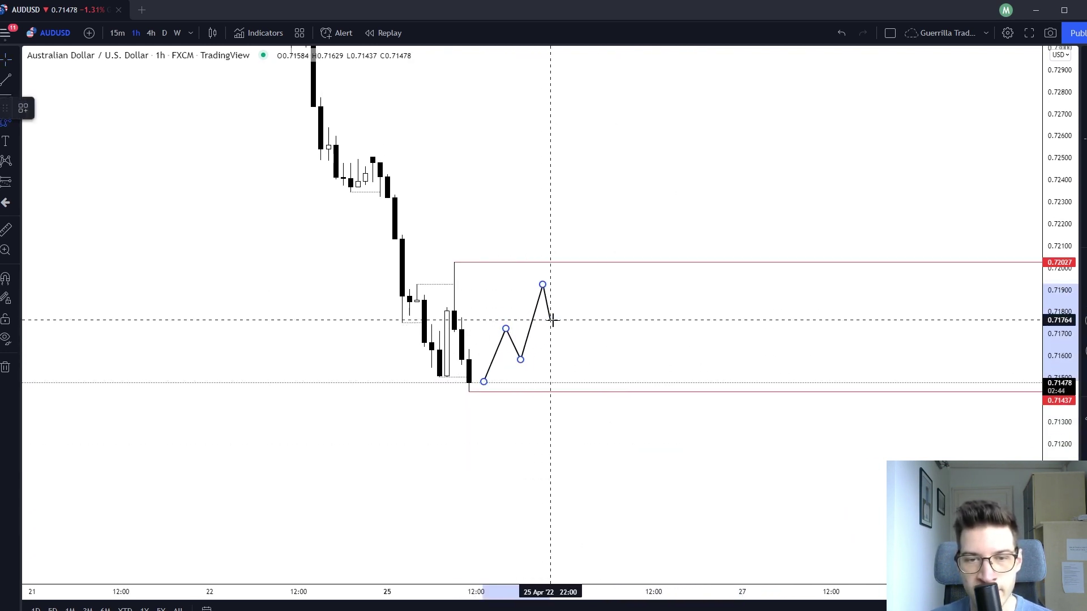
{"action": "left_click", "coordinate": [550, 321]}
{"action": "left_click", "coordinate": [580, 249]}
{"action": "left_click", "coordinate": [595, 286]}
{"action": "left_click", "coordinate": [609, 211]}
{"action": "left_click", "coordinate": [624, 249]}
{"action": "left_click", "coordinate": [653, 178]}
{"action": "left_click", "coordinate": [668, 212]}
{"action": "left_click", "coordinate": [698, 148]}
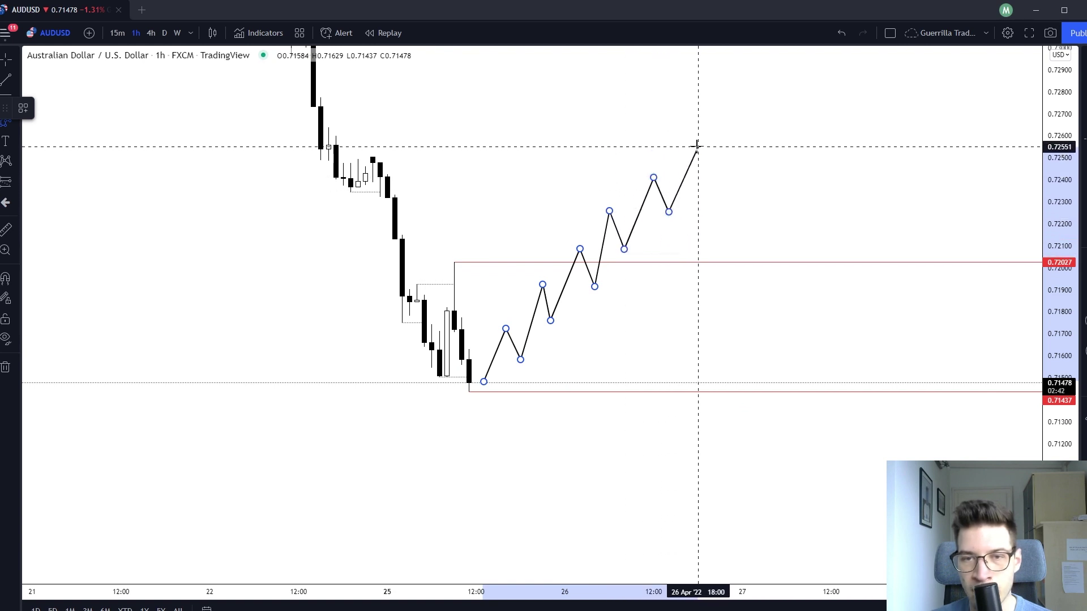
{"action": "left_click", "coordinate": [705, 178]}
{"action": "left_click", "coordinate": [720, 137]}
Extend the rising path with a drop to about 0.7190 and a two-leg rebound to about 0.7230, and finish it.
{"action": "left_click", "coordinate": [772, 267]}
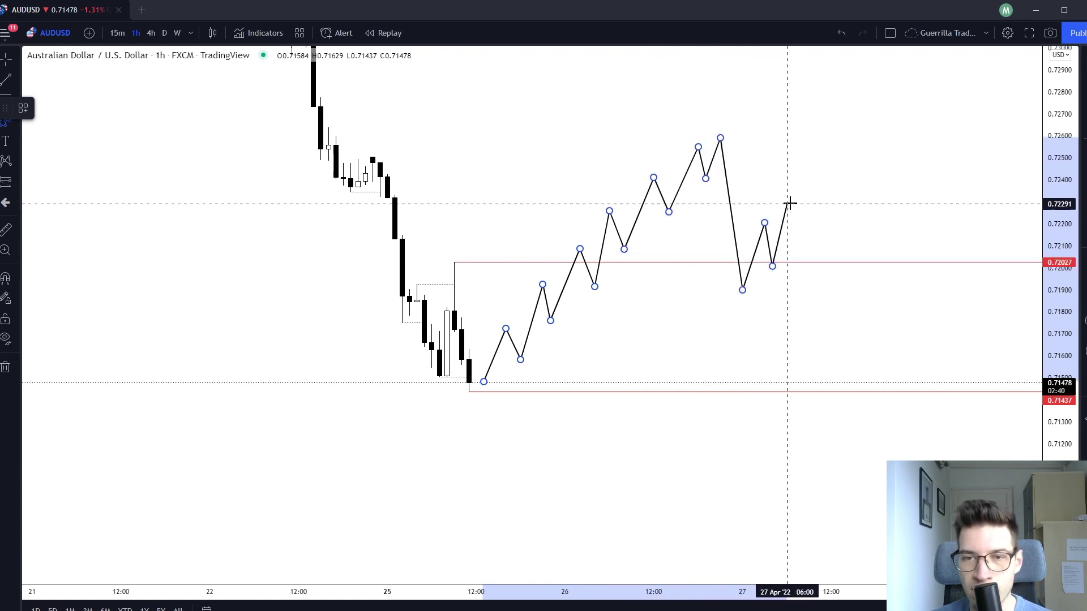
{"action": "double_click", "coordinate": [794, 201]}
{"action": "left_click", "coordinate": [813, 233]}
Sketch a path falling from about 0.7230 to 0.7135, up to 0.7162 and down to 0.7085, discard it, and delete the rising path.
{"action": "left_click_drag", "start_coordinate": [813, 233], "coordinate": [849, 343]}
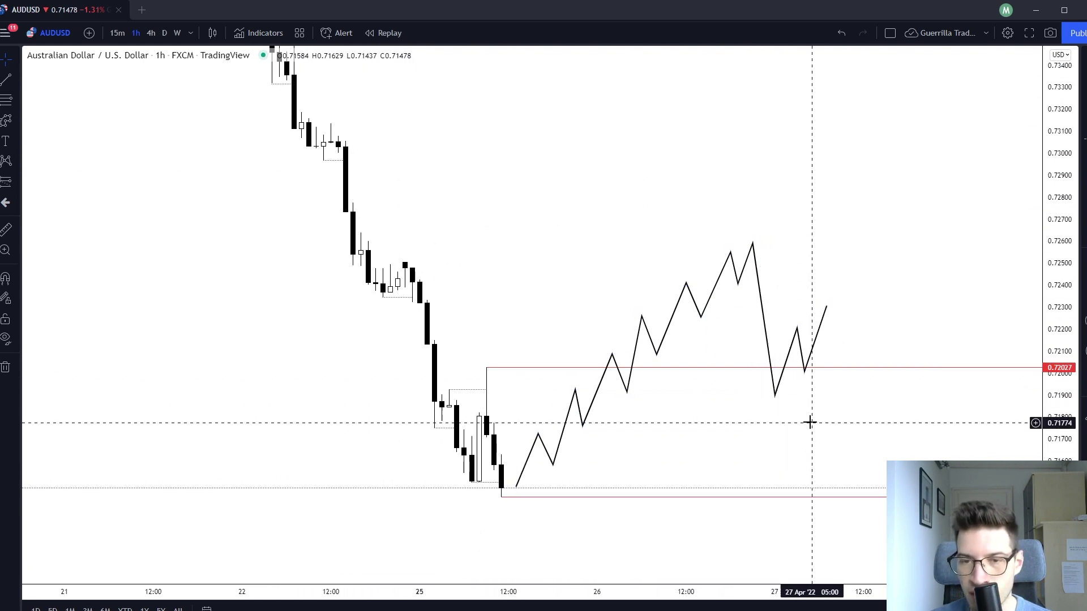
{"action": "left_click_drag", "start_coordinate": [811, 424], "coordinate": [675, 339]}
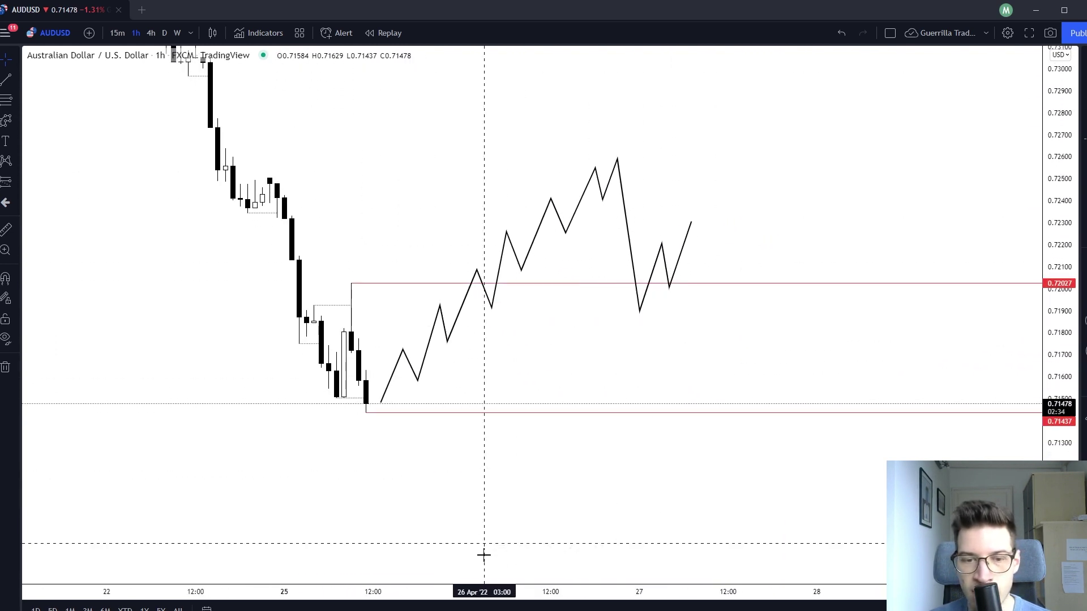
{"action": "left_click", "coordinate": [691, 220]}
{"action": "left_click", "coordinate": [720, 432]}
{"action": "left_click", "coordinate": [743, 373]}
{"action": "left_click", "coordinate": [772, 542]}
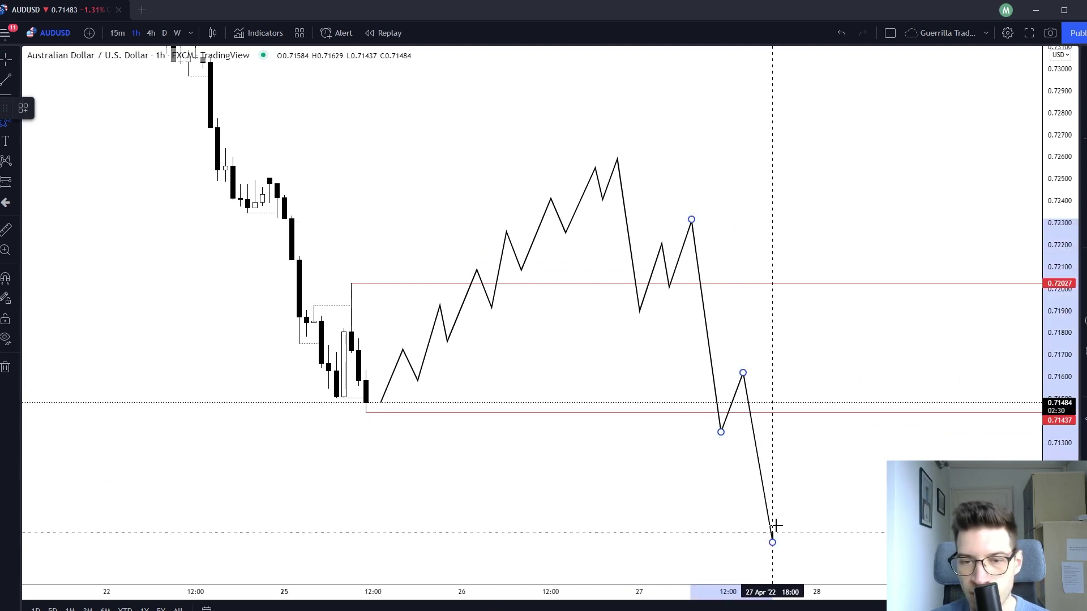
{"action": "key", "text": "Escape"}
{"action": "left_click", "coordinate": [626, 216]}
{"action": "key", "text": "Delete"}
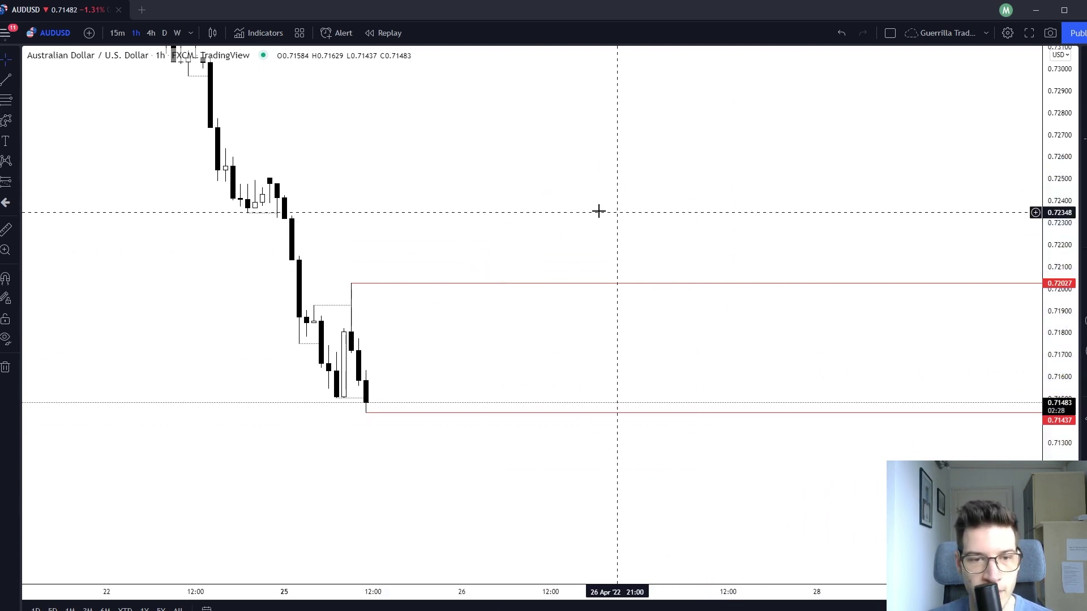
Sketch a path from the upper red line to the lower one, back to about 0.7198, and zigzagging between about 0.7176 and 0.7197.
{"action": "left_click_drag", "start_coordinate": [524, 220], "coordinate": [686, 257]}
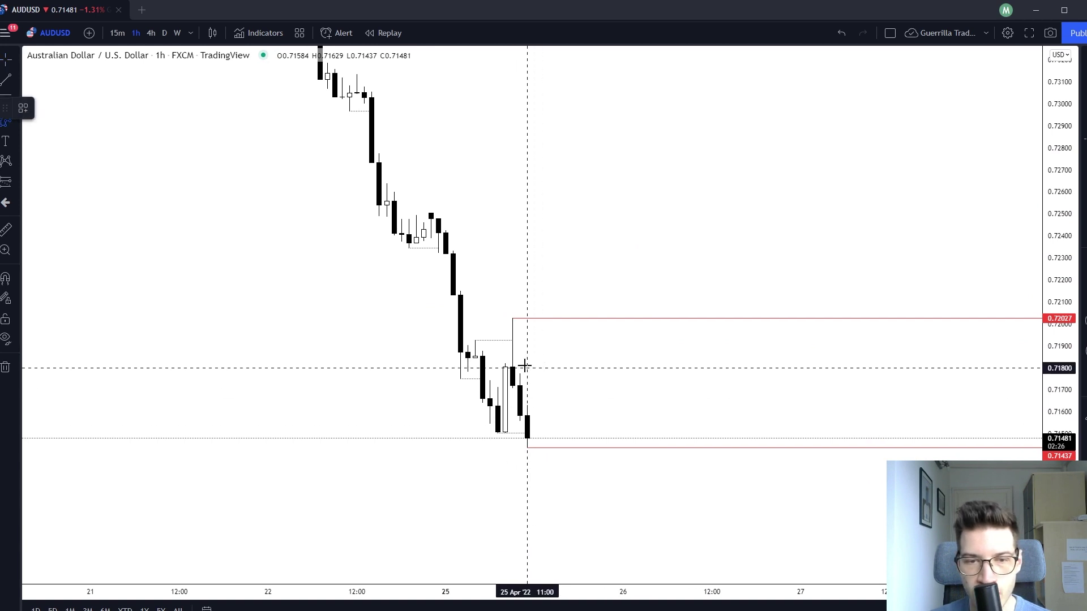
{"action": "left_click", "coordinate": [512, 321]}
{"action": "left_click", "coordinate": [534, 446]}
{"action": "left_click", "coordinate": [563, 328]}
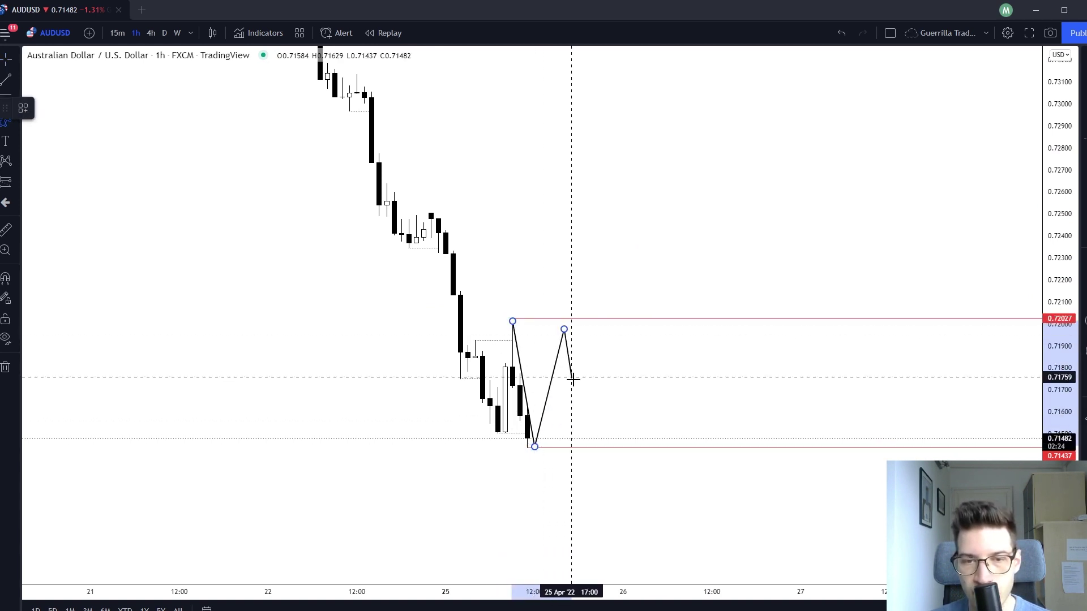
{"action": "left_click", "coordinate": [571, 379]}
{"action": "left_click", "coordinate": [593, 332]}
{"action": "left_click", "coordinate": [609, 375]}
{"action": "left_click", "coordinate": [623, 332]}
{"action": "left_click", "coordinate": [630, 366]}
{"action": "left_click", "coordinate": [638, 332]}
{"action": "left_click", "coordinate": [652, 365]}
{"action": "left_click", "coordinate": [660, 334]}
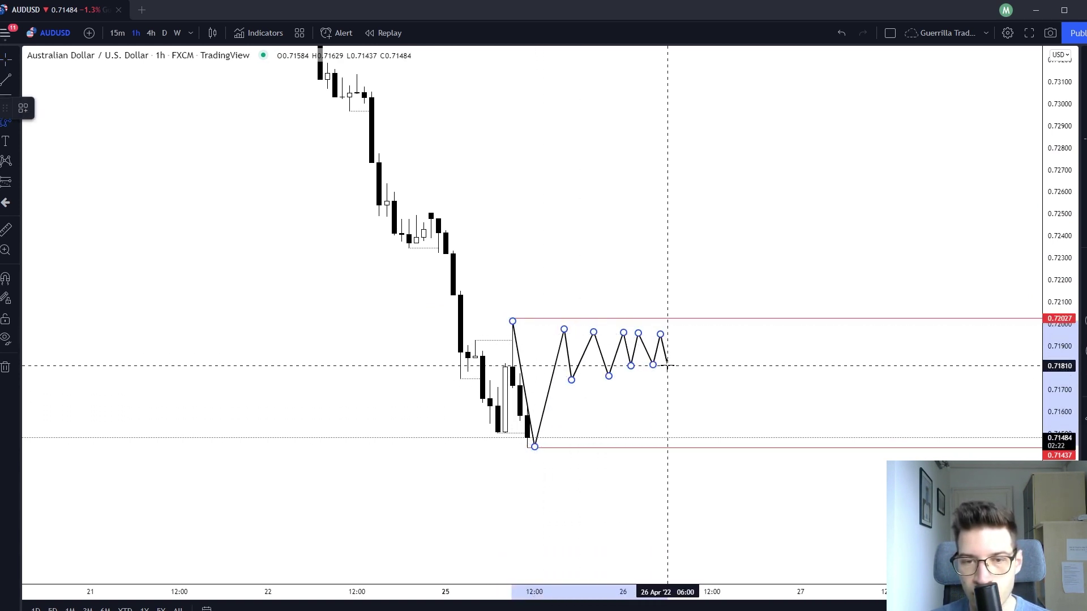
{"action": "left_click", "coordinate": [668, 365]}
Extend the ranging path with a breakout to about 0.7268 and a pullback in legs to about 0.7219, and discard the path.
{"action": "left_click", "coordinate": [727, 174]}
{"action": "left_click", "coordinate": [742, 235]}
{"action": "left_click", "coordinate": [757, 200]}
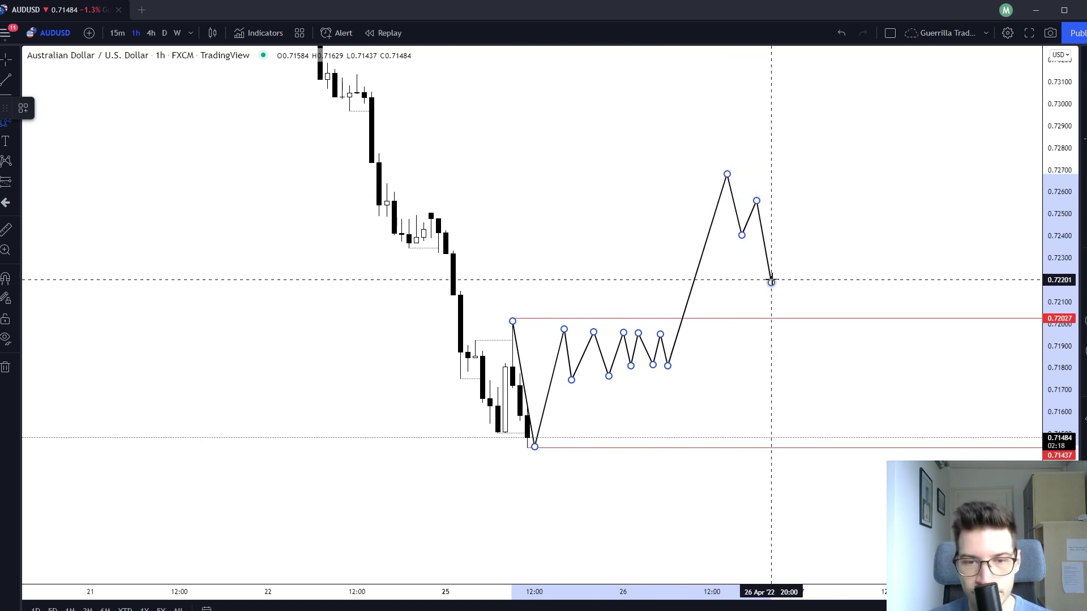
{"action": "key", "text": "Escape"}
Sketch a straight rally from about 0.7148 to 0.7256, a dip to 0.7233, a lower high at 0.7248 and a drop to 0.7225, and delete it.
{"action": "left_click_drag", "start_coordinate": [579, 260], "coordinate": [564, 281]}
{"action": "left_click_drag", "start_coordinate": [580, 414], "coordinate": [560, 372]}
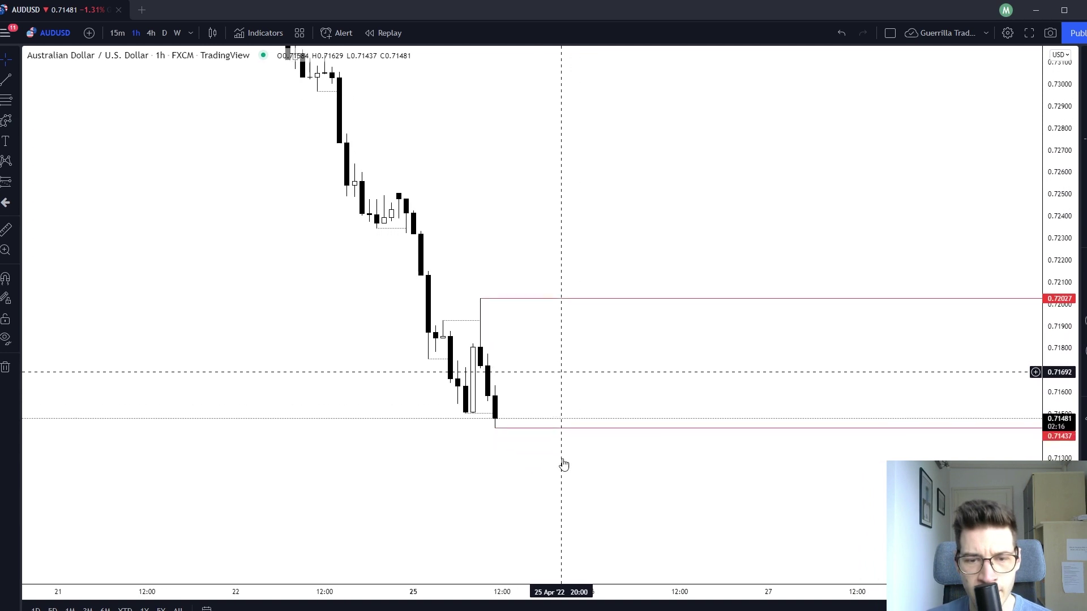
{"action": "left_click", "coordinate": [538, 610]}
{"action": "left_click", "coordinate": [502, 420]}
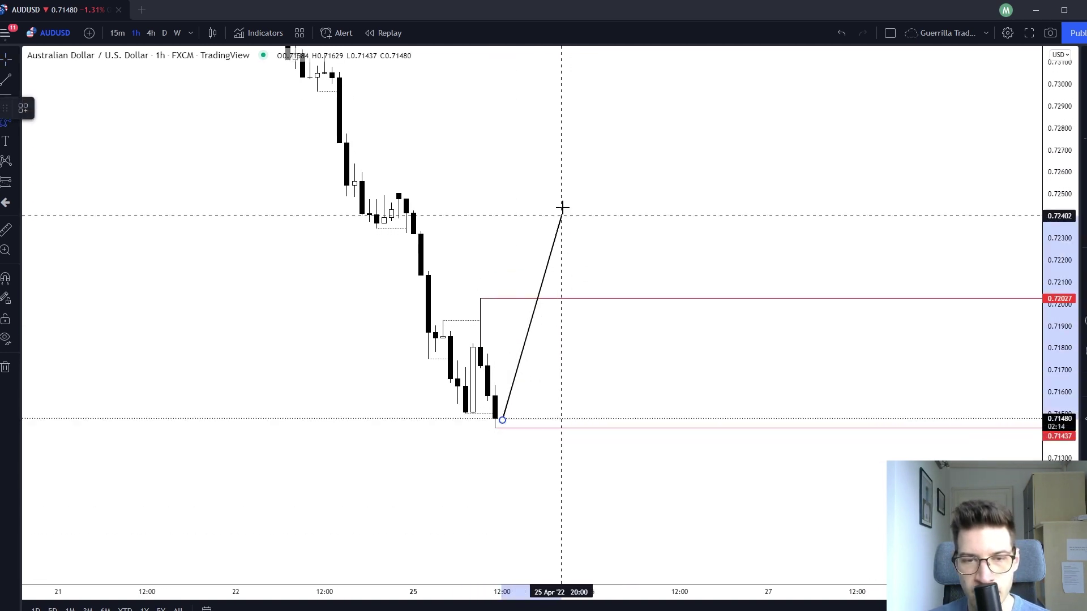
{"action": "left_click", "coordinate": [569, 181]}
{"action": "left_click", "coordinate": [584, 233]}
{"action": "left_click", "coordinate": [598, 198]}
{"action": "double_click", "coordinate": [621, 250]}
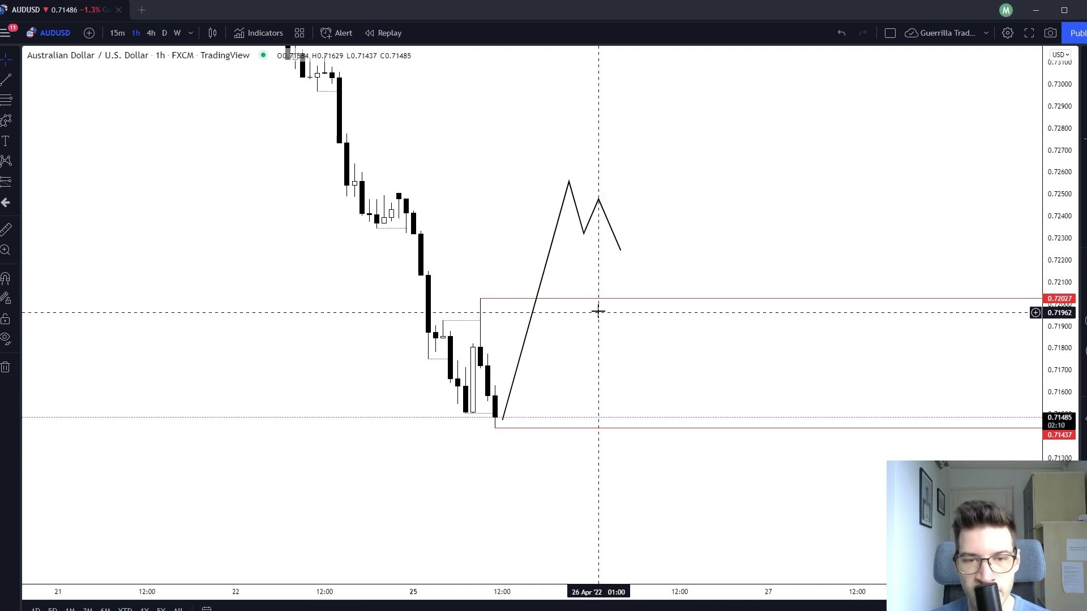
{"action": "left_click_drag", "start_coordinate": [599, 321], "coordinate": [650, 379]}
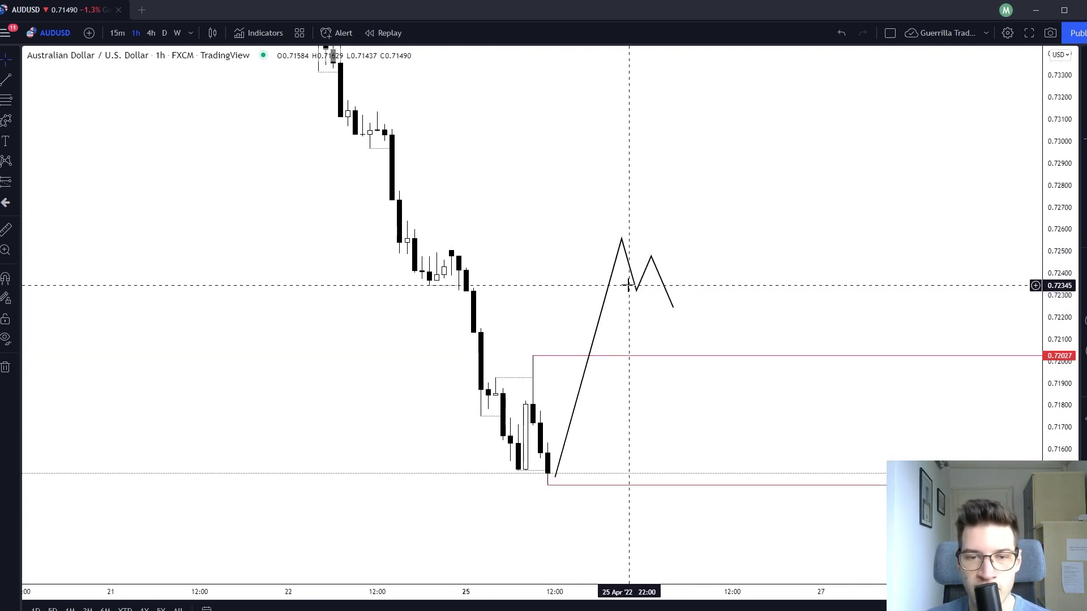
{"action": "left_click", "coordinate": [621, 239]}
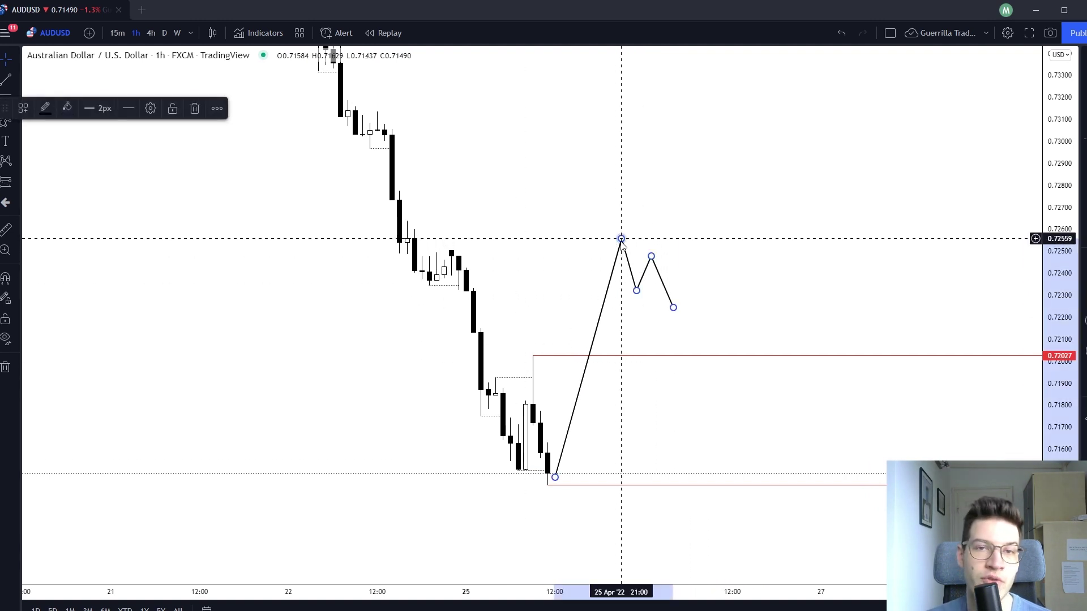
{"action": "key", "text": "Delete"}
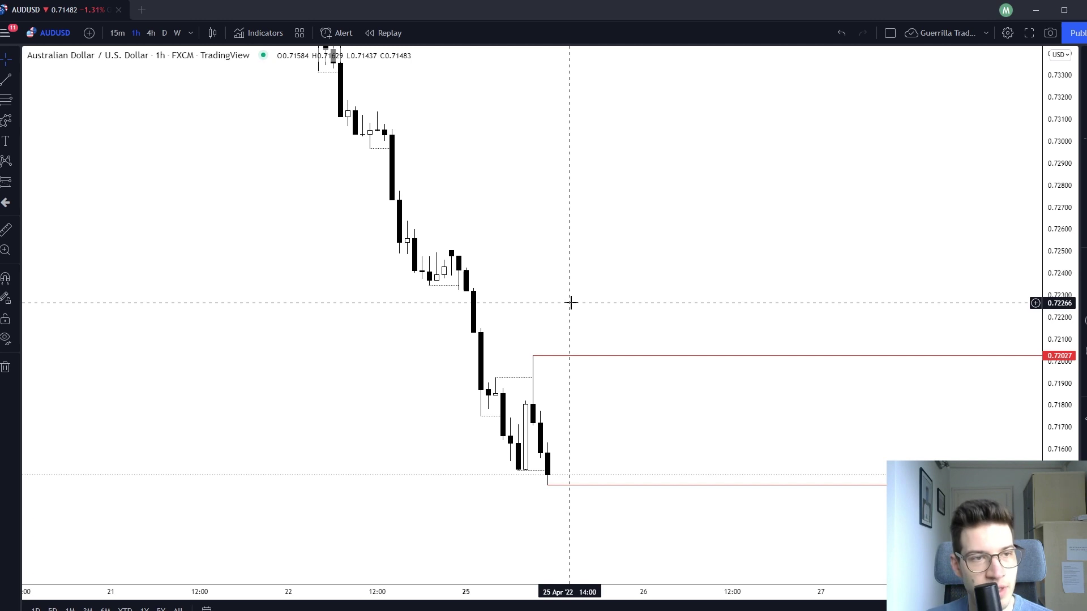
Switch to the AUDJPY one-hour chart and bring its 21 to 25 April downtrend into view.
{"action": "left_click_drag", "start_coordinate": [570, 303], "coordinate": [556, 292]}
{"action": "key", "text": "Down"}
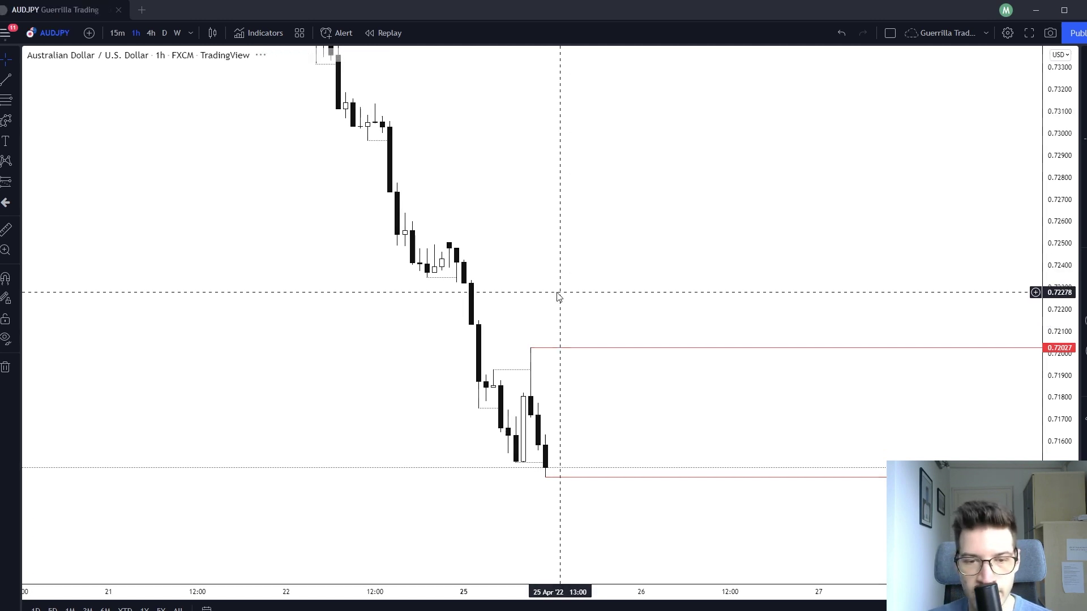
{"action": "left_click_drag", "start_coordinate": [580, 367], "coordinate": [655, 222]}
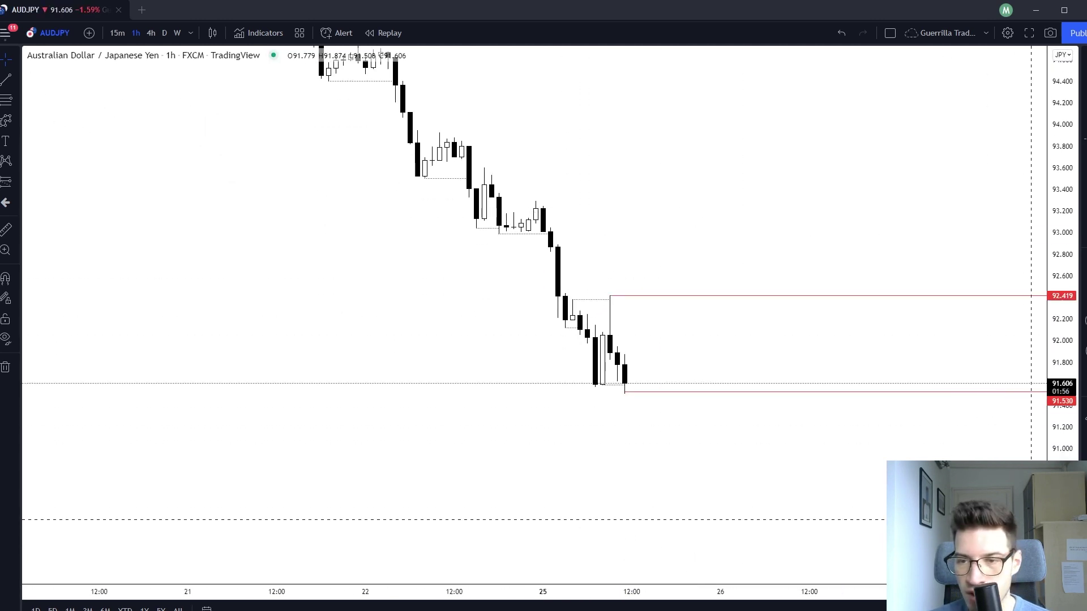
{"action": "left_click_drag", "start_coordinate": [783, 174], "coordinate": [757, 233]}
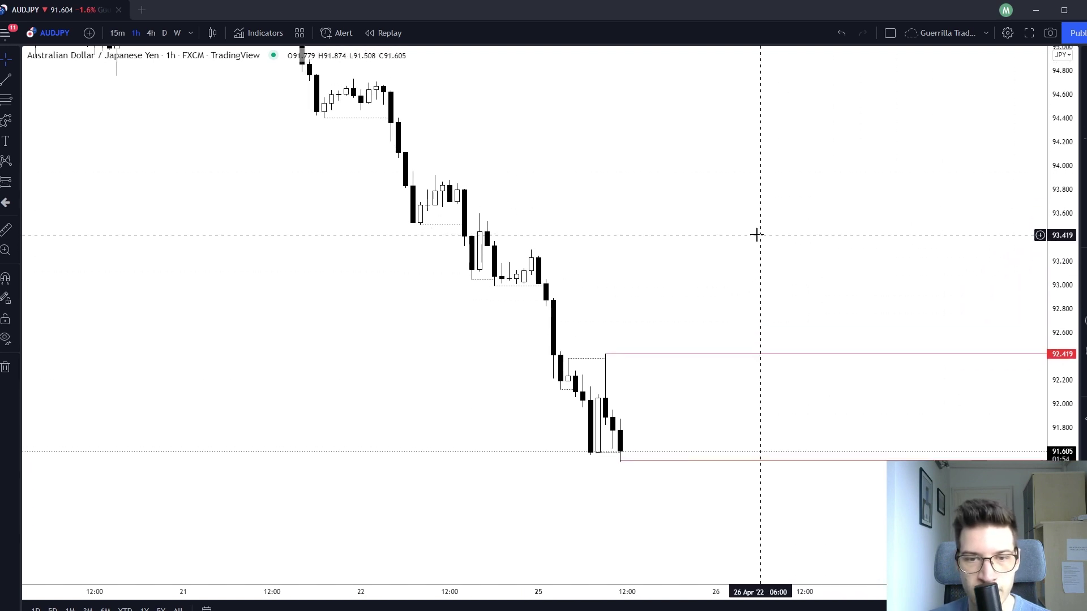
{"action": "left_click_drag", "start_coordinate": [630, 211], "coordinate": [689, 265]}
{"action": "left_click_drag", "start_coordinate": [633, 227], "coordinate": [582, 253]}
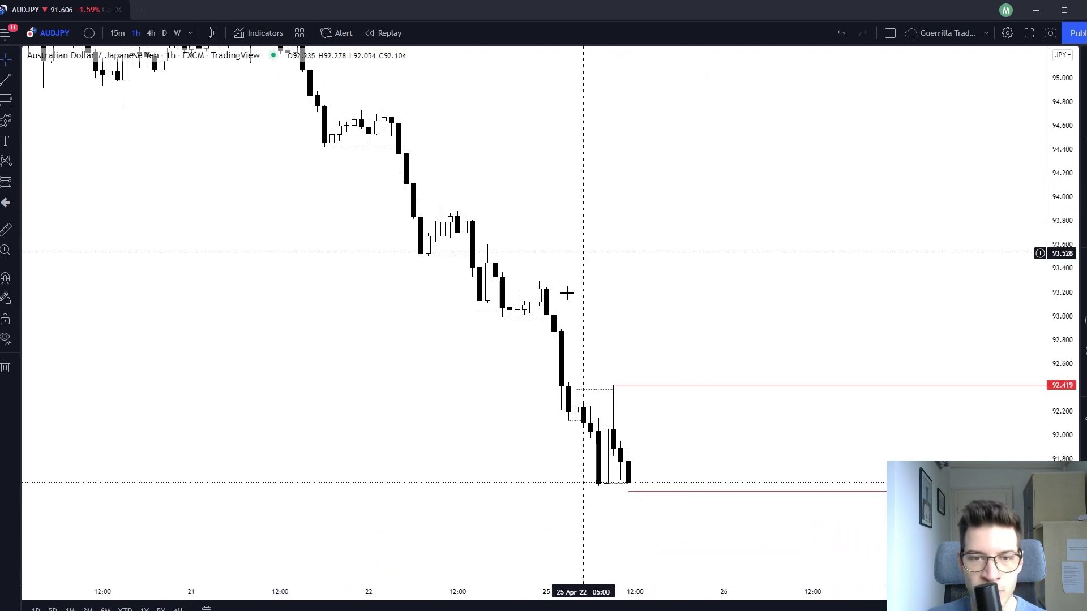
Trace the AUDJPY downtrend's swing highs and lows with a path from 21 April to 25 April, and discard the path.
{"action": "left_click", "coordinate": [6, 120]}
{"action": "left_click", "coordinate": [302, 69]}
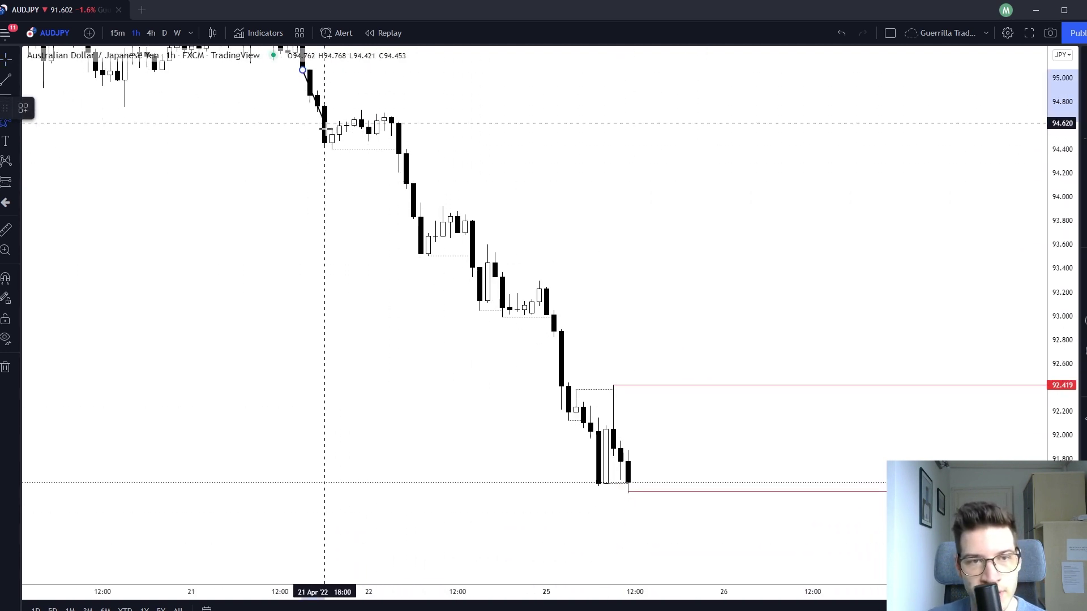
{"action": "left_click", "coordinate": [332, 157]}
{"action": "left_click", "coordinate": [392, 118]}
{"action": "left_click", "coordinate": [421, 264]}
{"action": "left_click", "coordinate": [464, 210]}
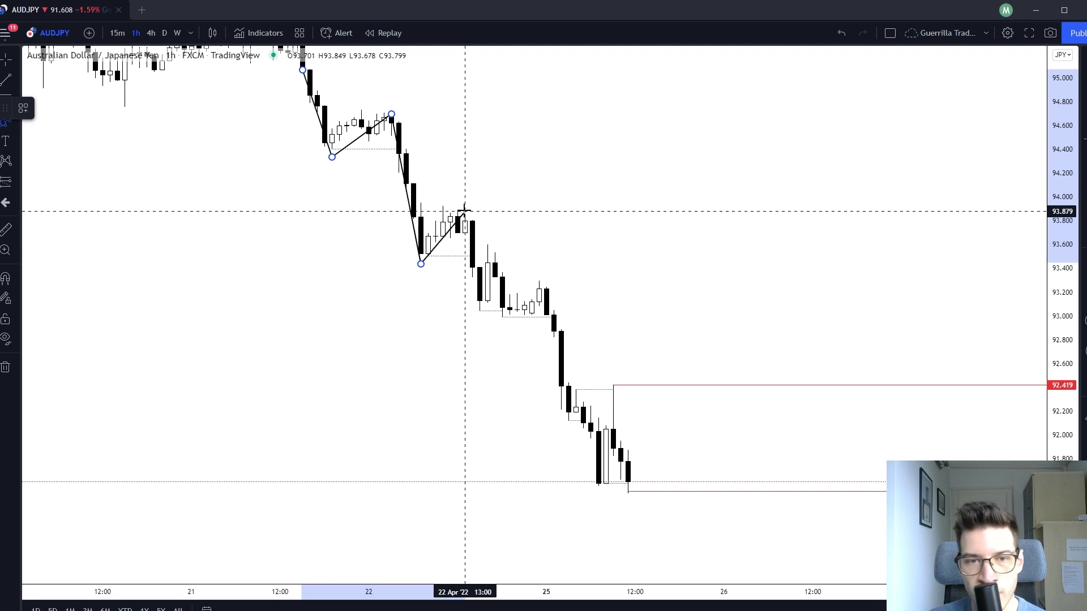
{"action": "left_click", "coordinate": [479, 312]}
{"action": "left_click", "coordinate": [495, 254]}
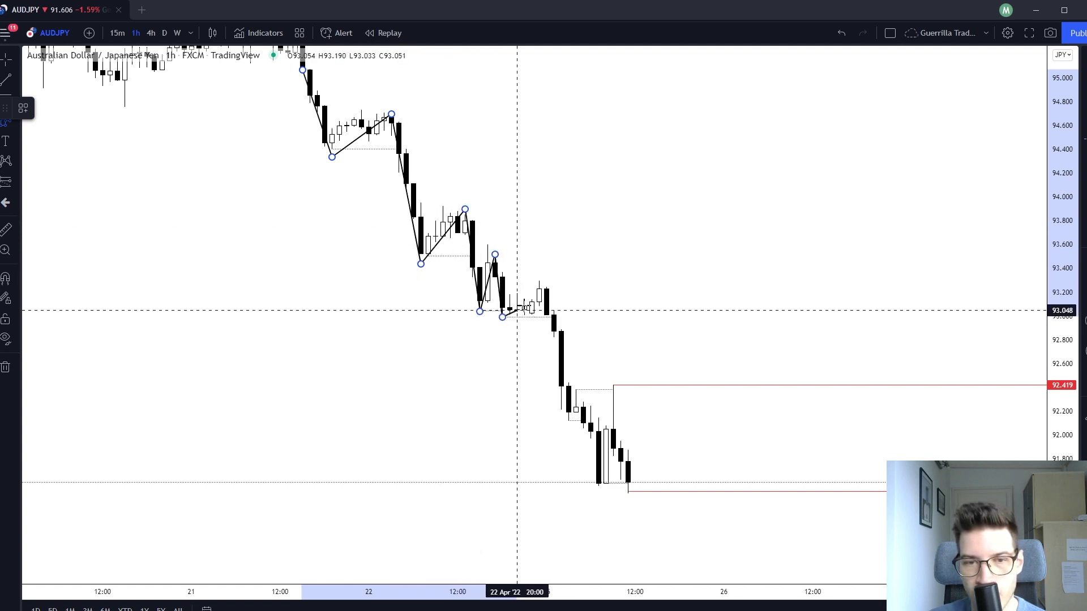
{"action": "left_click", "coordinate": [539, 281]}
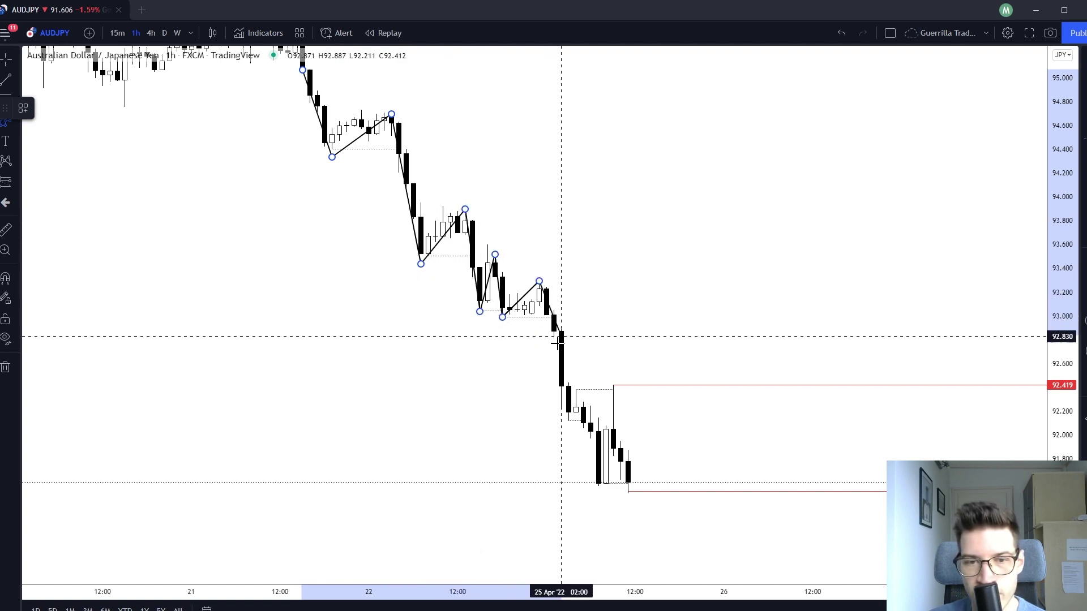
{"action": "left_click", "coordinate": [568, 427]}
{"action": "left_click", "coordinate": [575, 386]}
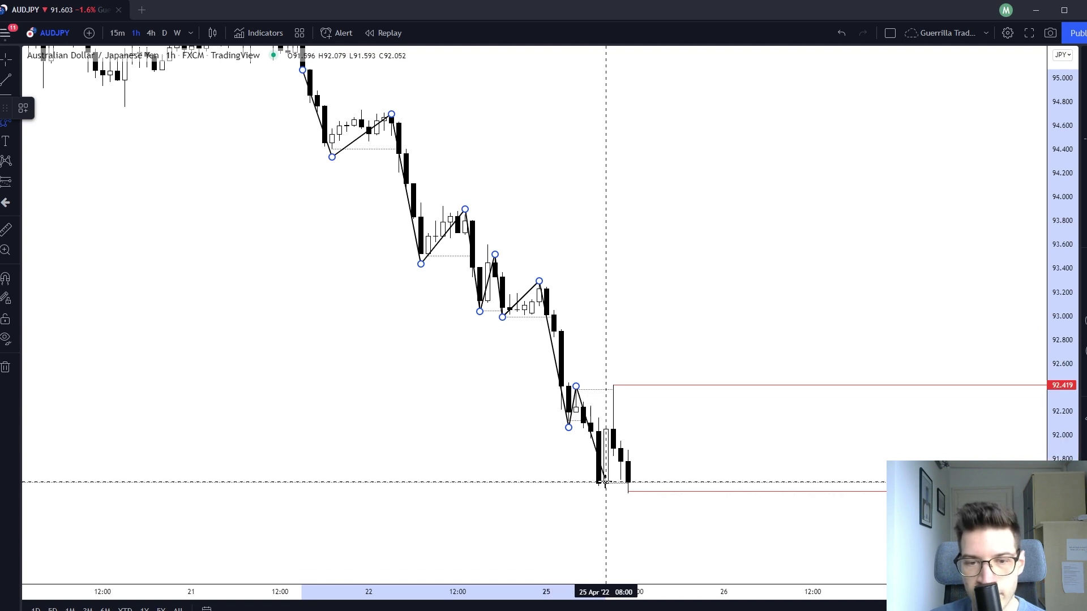
{"action": "key", "text": "Escape"}
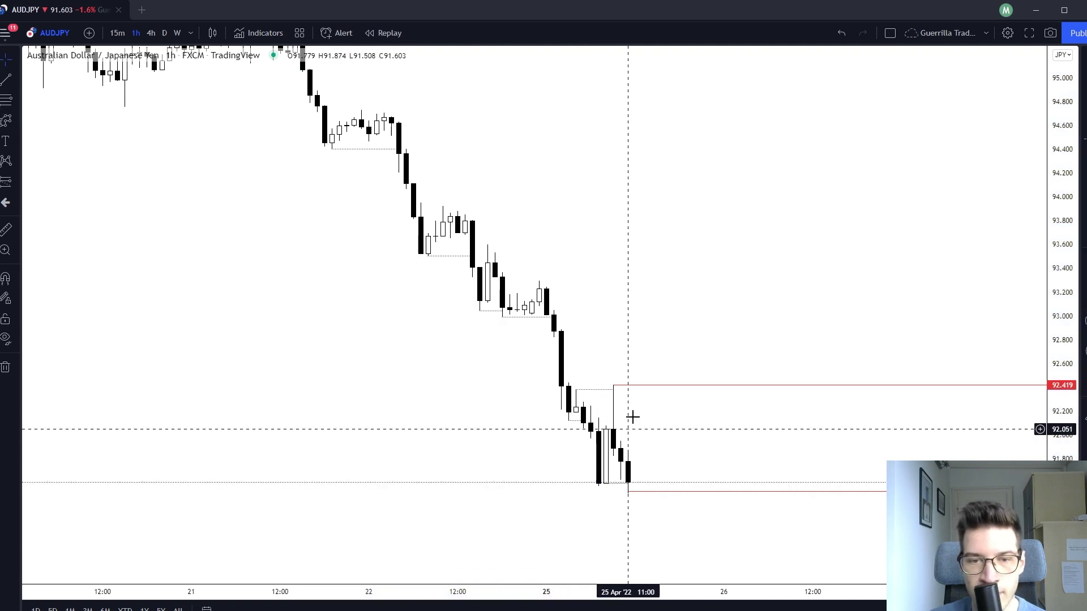
Start bar replay on AUDJPY at the 25 April 03:00 candle and advance it by three bars.
{"action": "left_click", "coordinate": [401, 34]}
{"action": "left_click", "coordinate": [576, 311]}
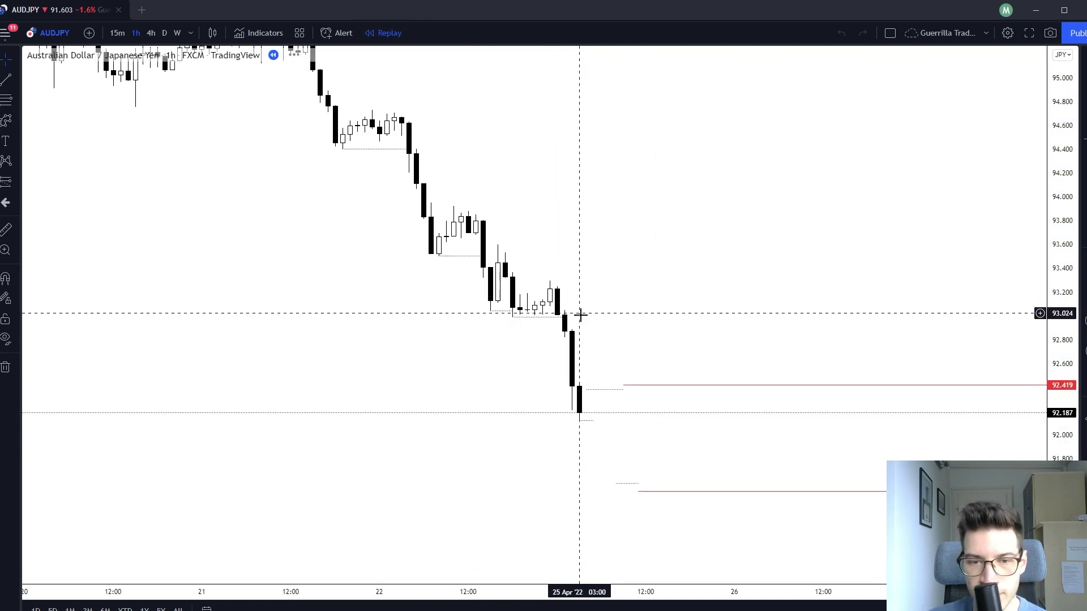
{"action": "left_click_drag", "start_coordinate": [905, 200], "coordinate": [617, 208]}
{"action": "left_click_drag", "start_coordinate": [769, 288], "coordinate": [633, 273]}
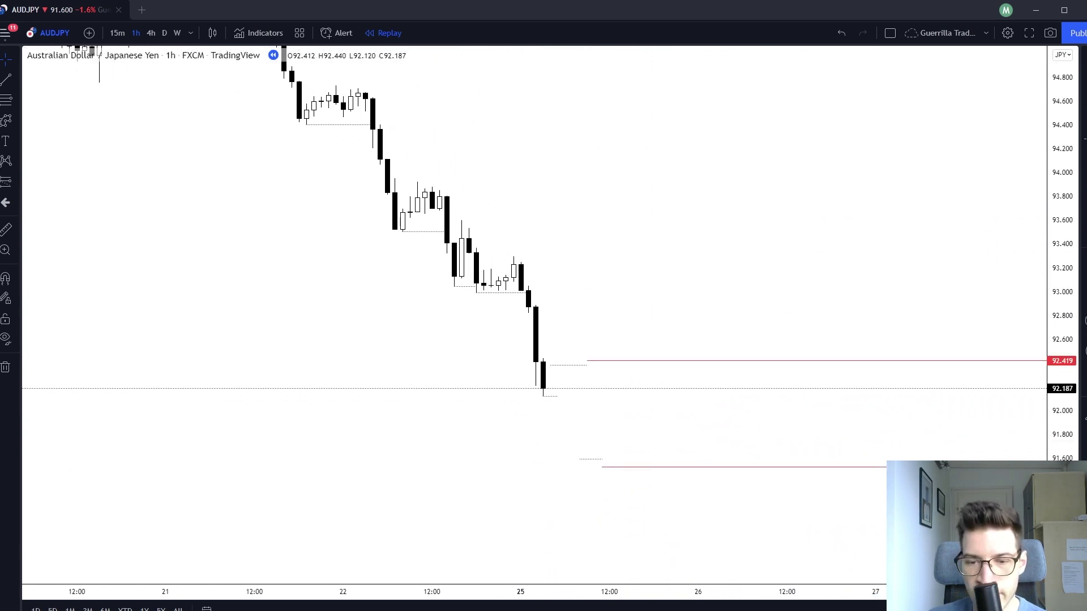
{"action": "key", "text": "shift+Right"}
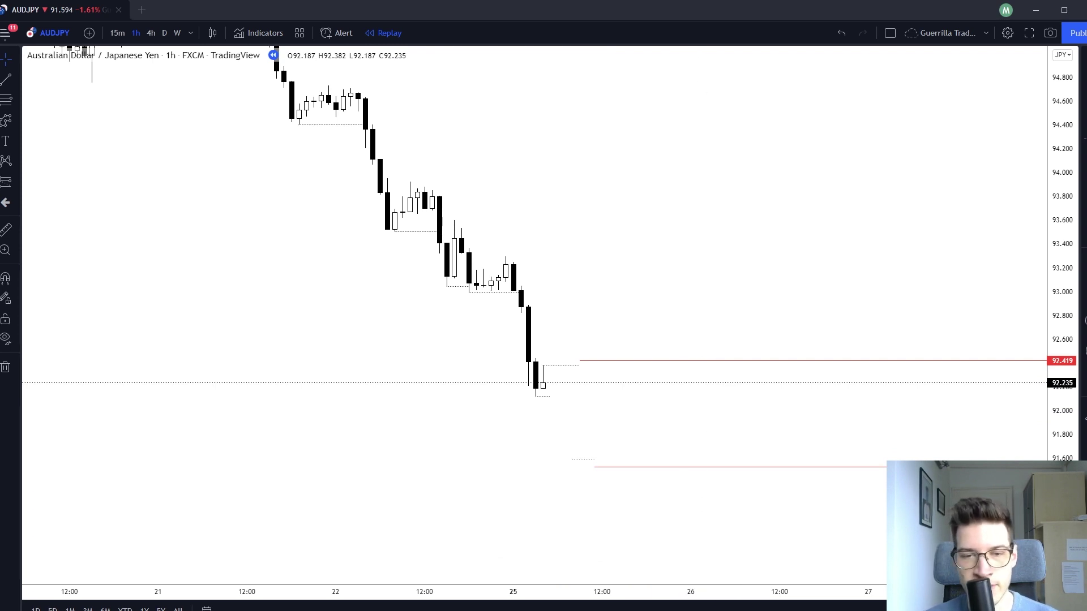
{"action": "key", "text": "shift+Right"}
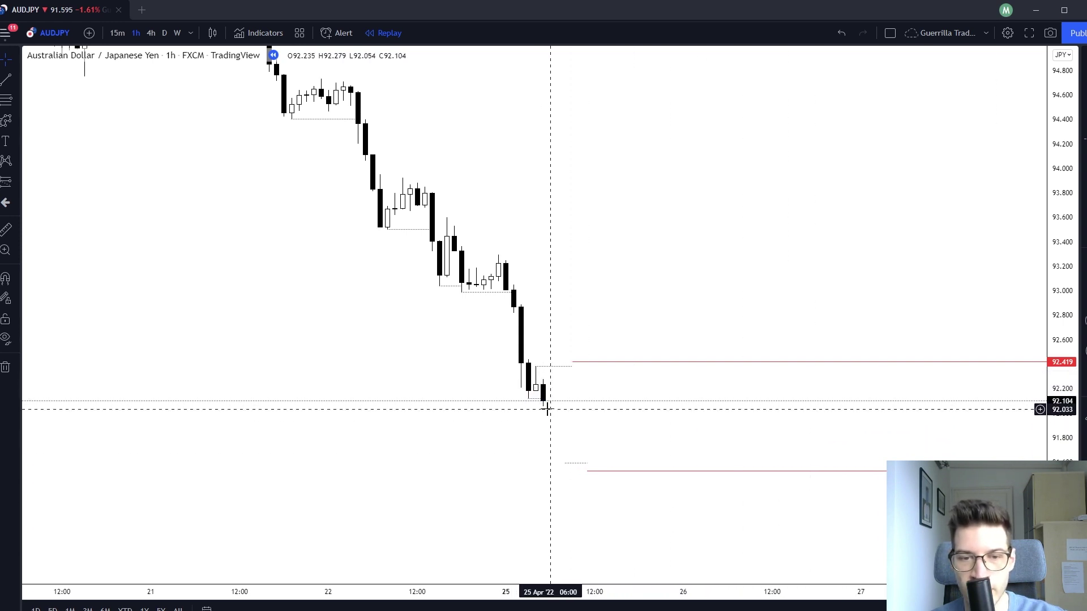
{"action": "key", "text": "shift+Right"}
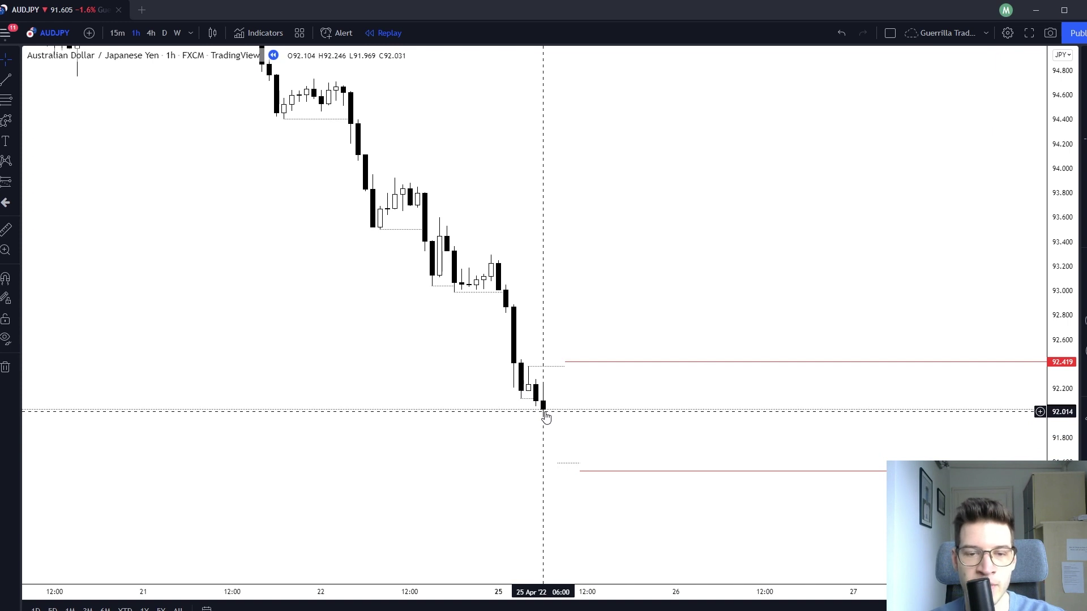
Place a short position beside the last replayed candle with its entry at about 92.18, and delete it.
{"action": "left_click", "coordinate": [563, 610]}
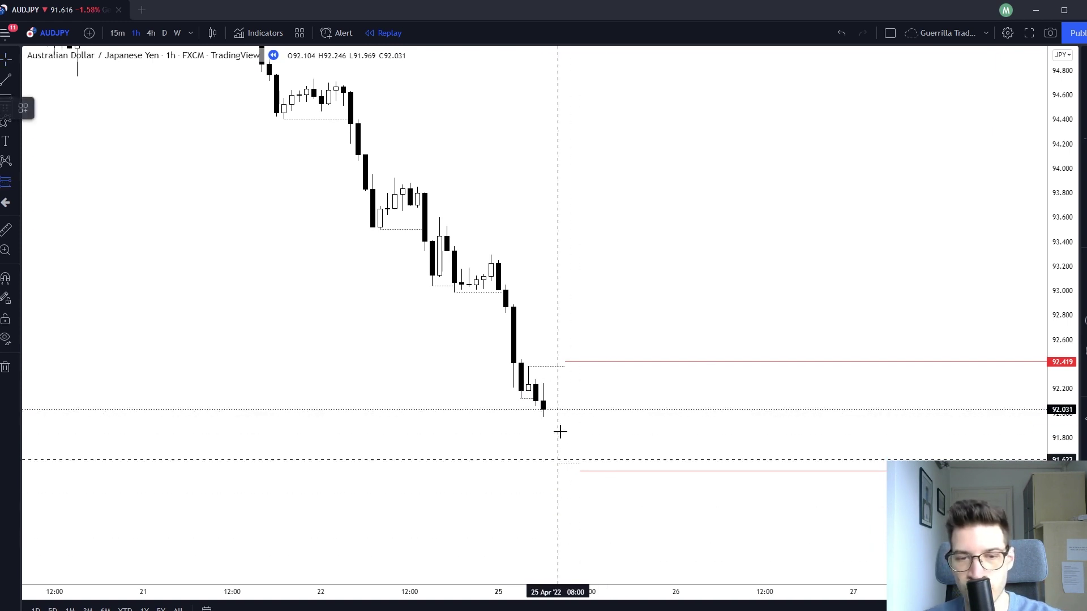
{"action": "left_click", "coordinate": [552, 391]}
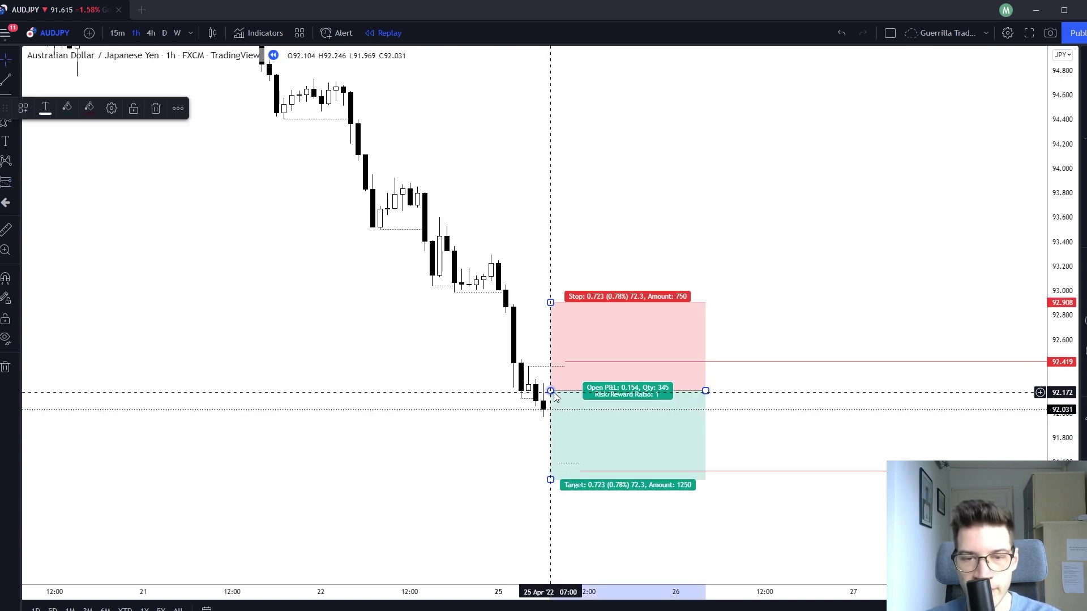
{"action": "key", "text": "Delete"}
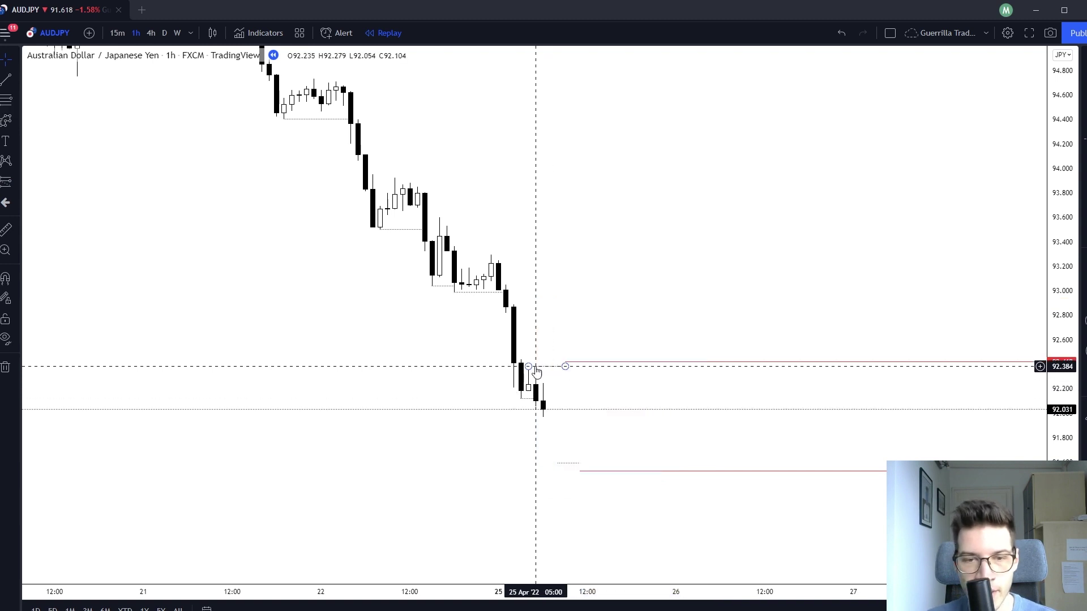
Sketch a one-segment path from the last replayed candle's close up to about 92.15, and delete it.
{"action": "left_click_drag", "start_coordinate": [602, 421], "coordinate": [583, 365]}
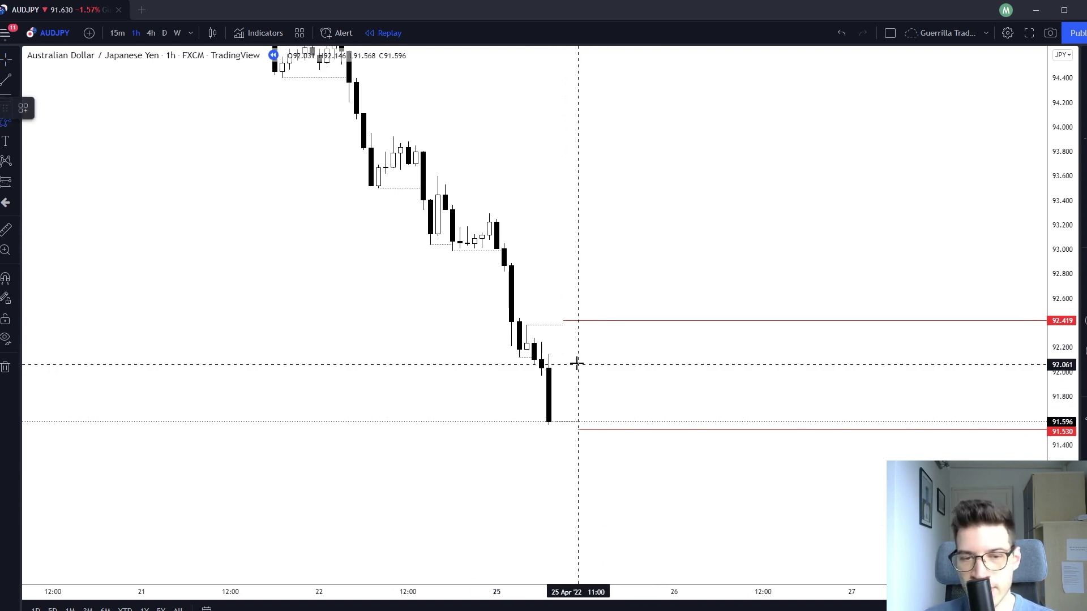
{"action": "left_click", "coordinate": [555, 420]}
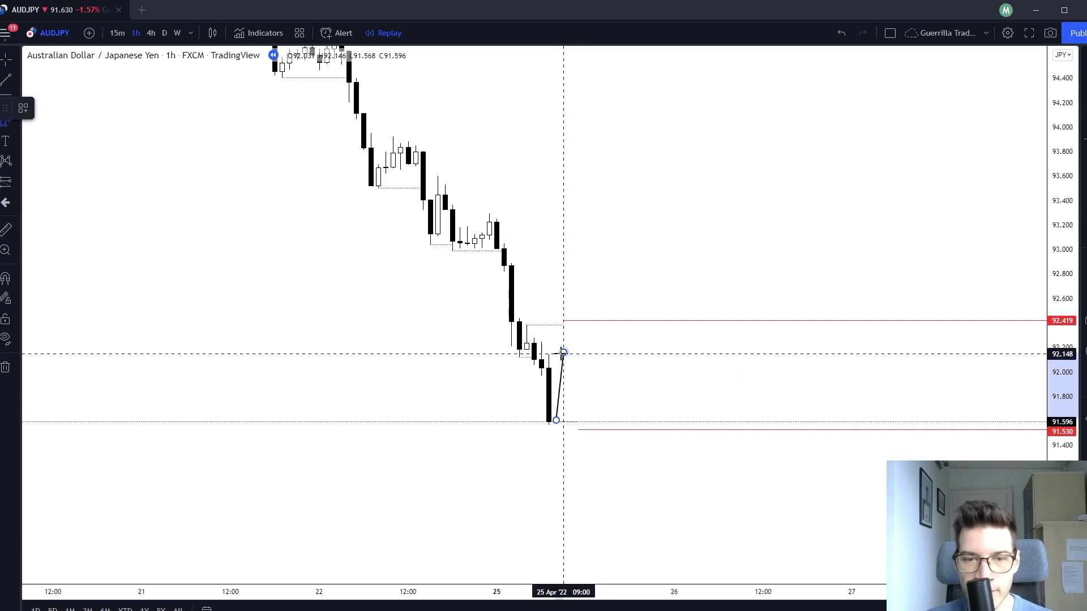
{"action": "double_click", "coordinate": [563, 352]}
{"action": "left_click", "coordinate": [630, 404]}
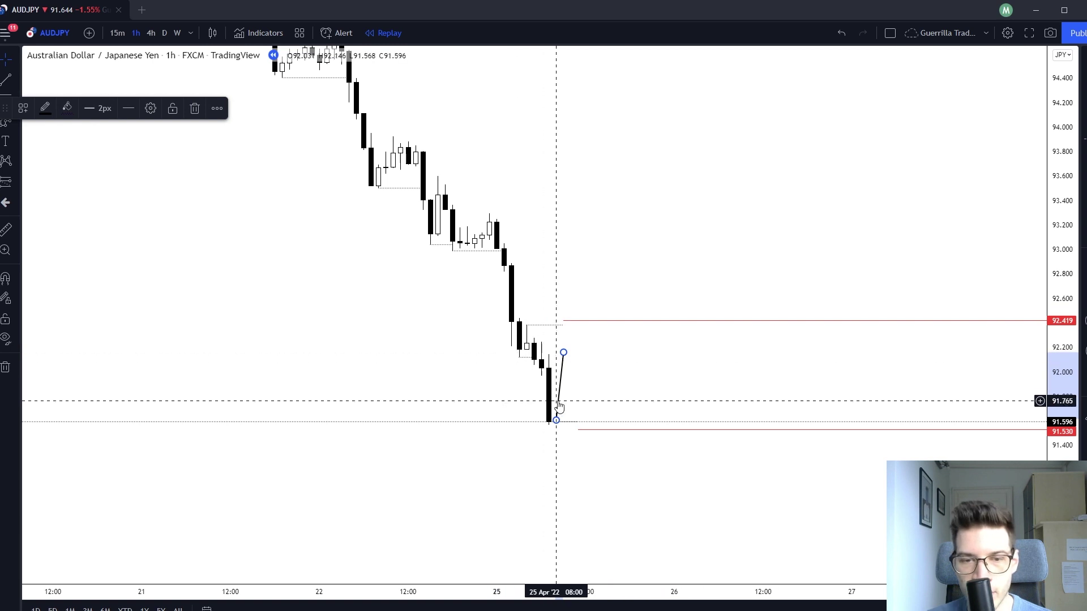
{"action": "key", "text": "Delete"}
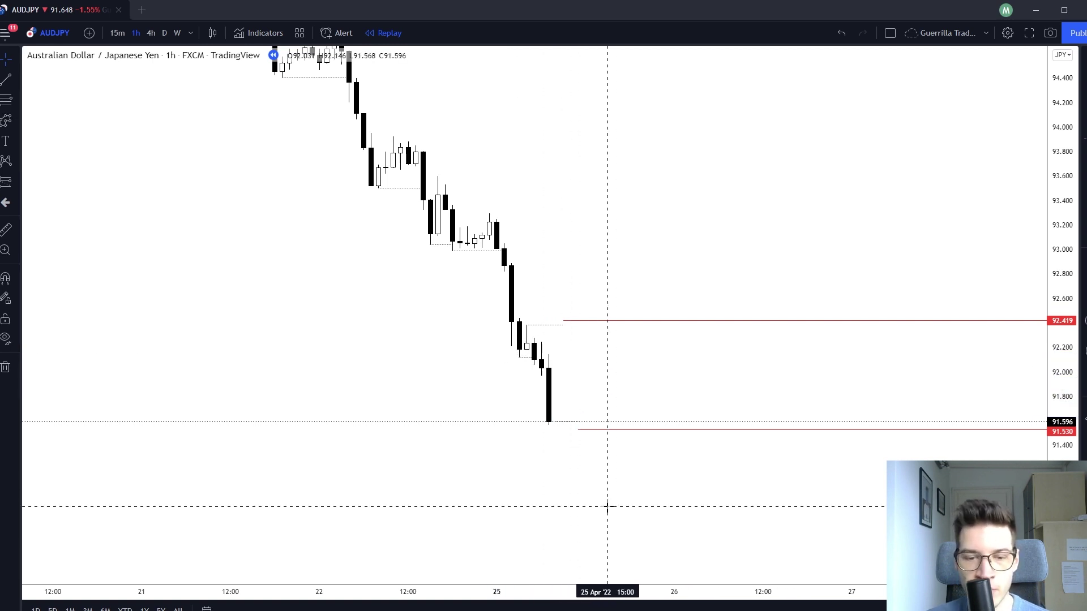
Advance the replay by two bars, and place and delete a short position at about 92.18 using the 120 pip template.
{"action": "key", "text": "shift+Right"}
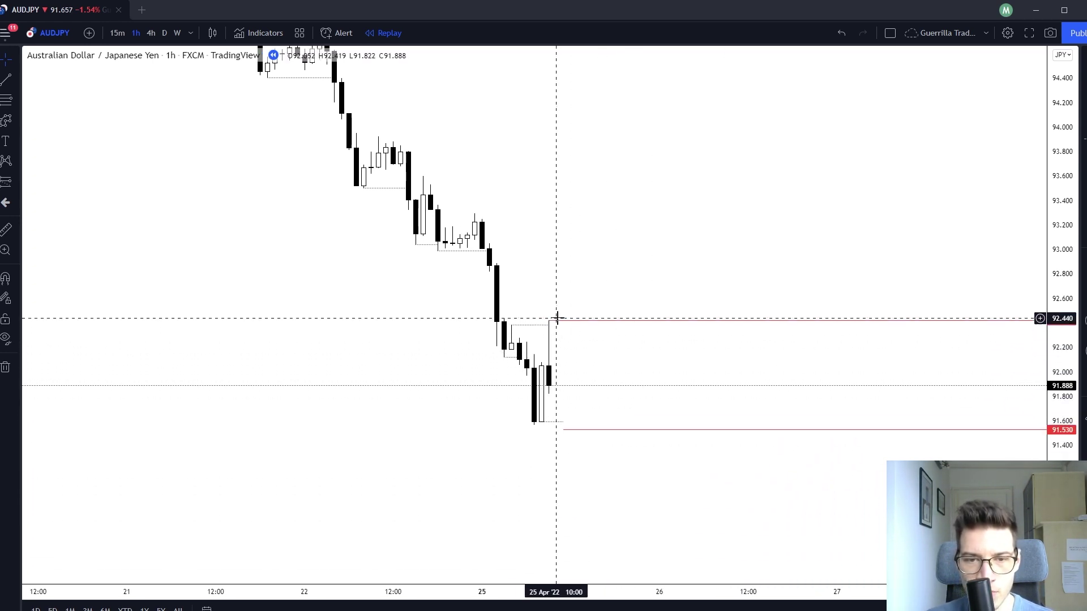
{"action": "left_click_drag", "start_coordinate": [590, 377], "coordinate": [587, 380]}
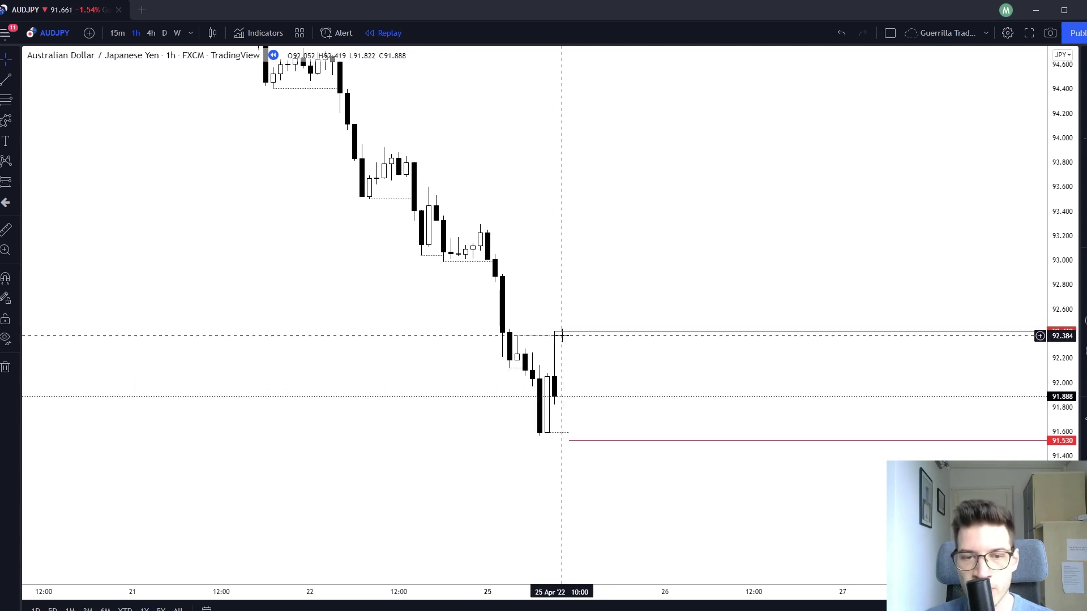
{"action": "mouse_move", "coordinate": [560, 543]}
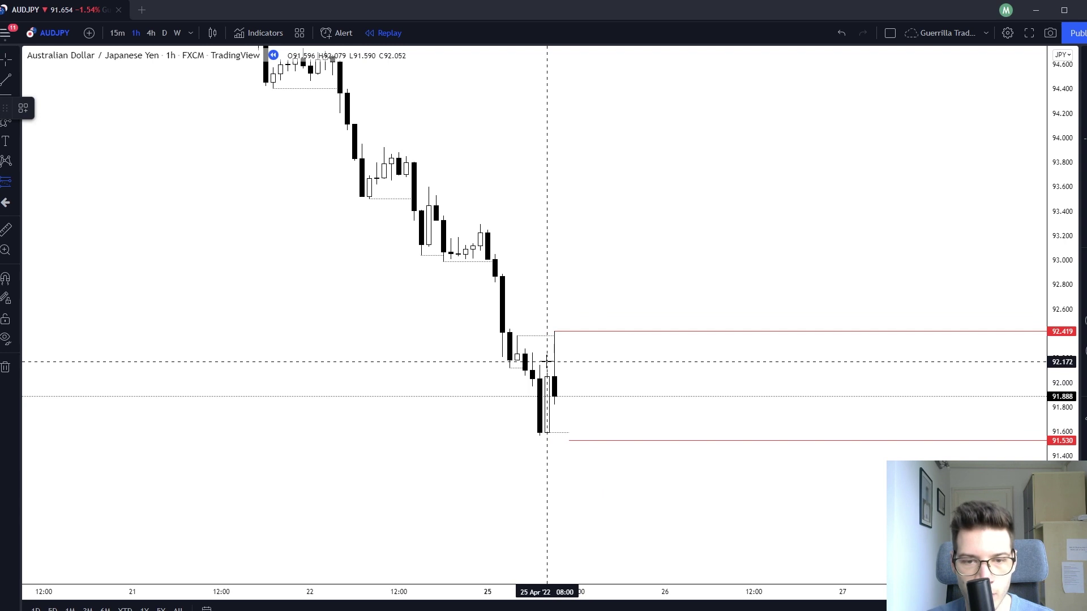
{"action": "left_click", "coordinate": [547, 360]}
{"action": "right_click", "coordinate": [547, 363]}
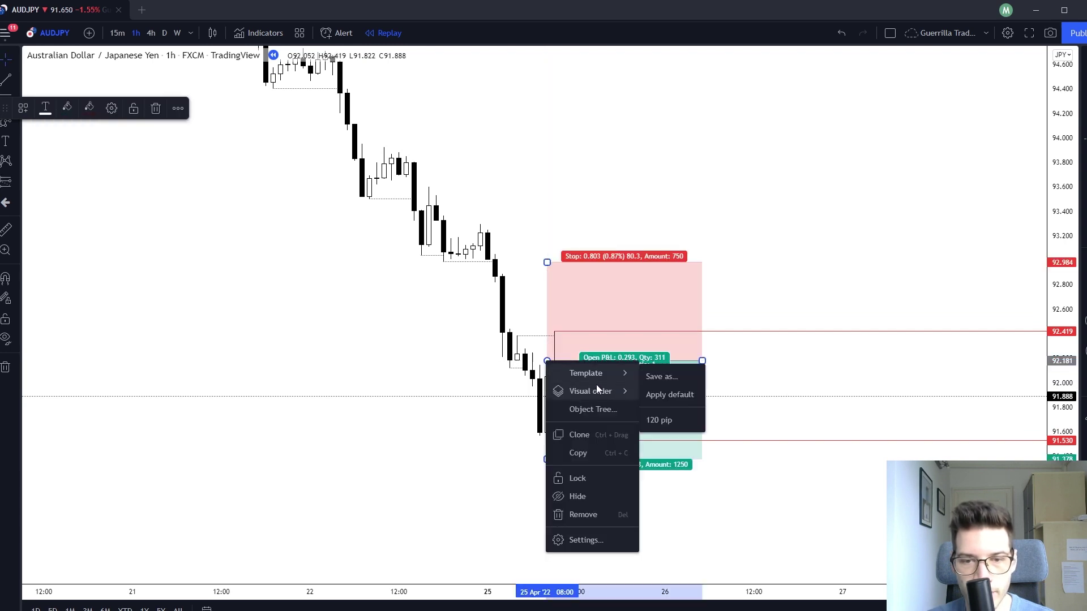
{"action": "left_click", "coordinate": [653, 422]}
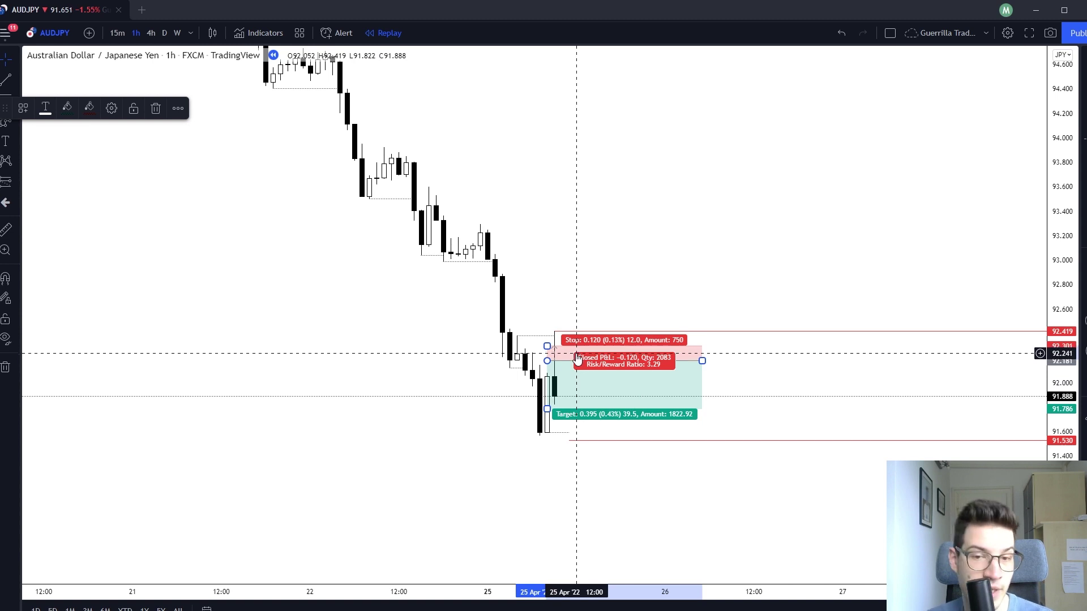
{"action": "key", "text": "Delete"}
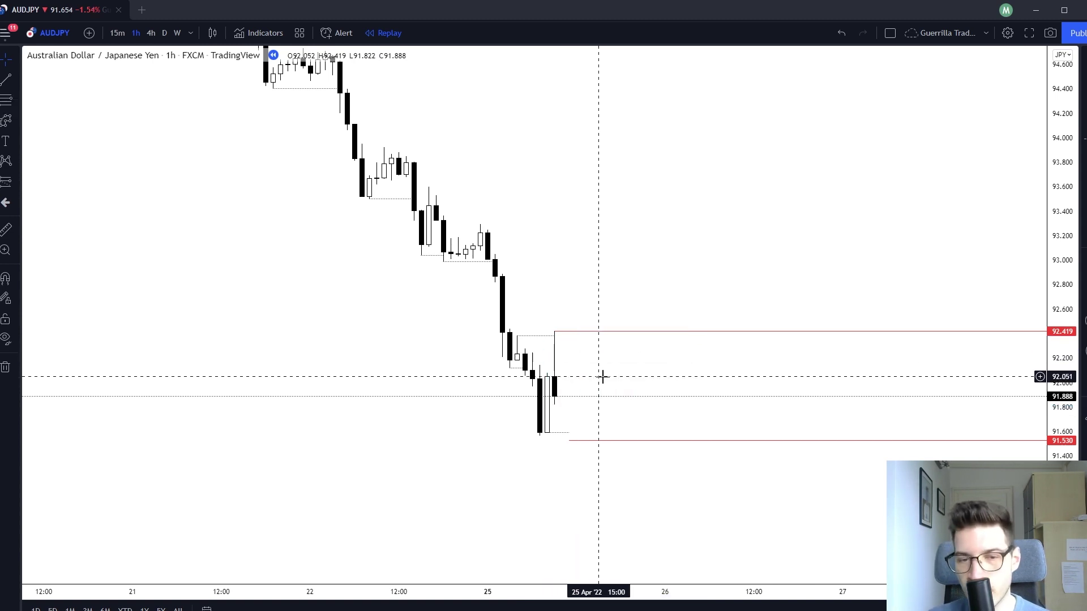
Rewind the AUDJPY replay to the 25 April 07:00 candle, leaving empty space after it.
{"action": "left_click_drag", "start_coordinate": [606, 377], "coordinate": [621, 375]}
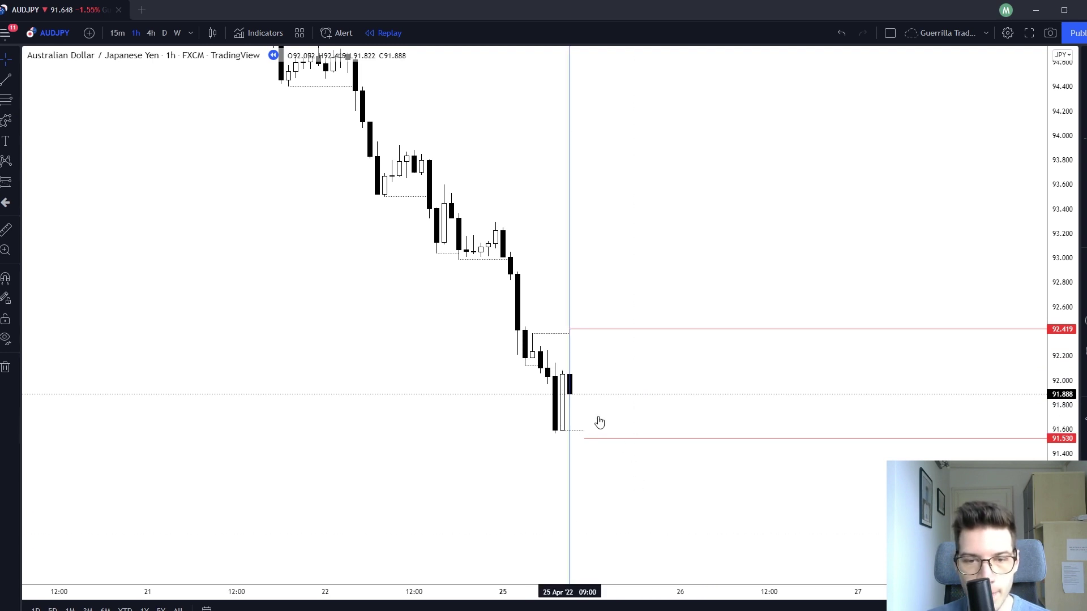
{"action": "left_click_drag", "start_coordinate": [563, 419], "coordinate": [892, 383]}
{"action": "left_click_drag", "start_coordinate": [786, 380], "coordinate": [339, 392]}
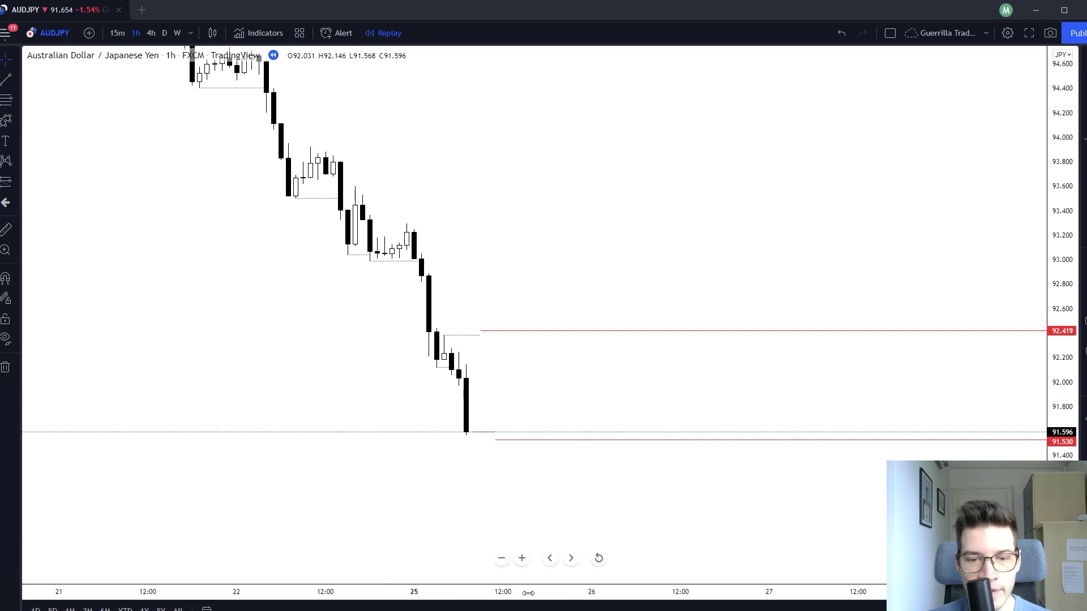
Sketch a gradual zigzag pullback from about 91.65 up to about 92.2 after the last replayed candle, and discard it.
{"action": "left_click", "coordinate": [480, 425]}
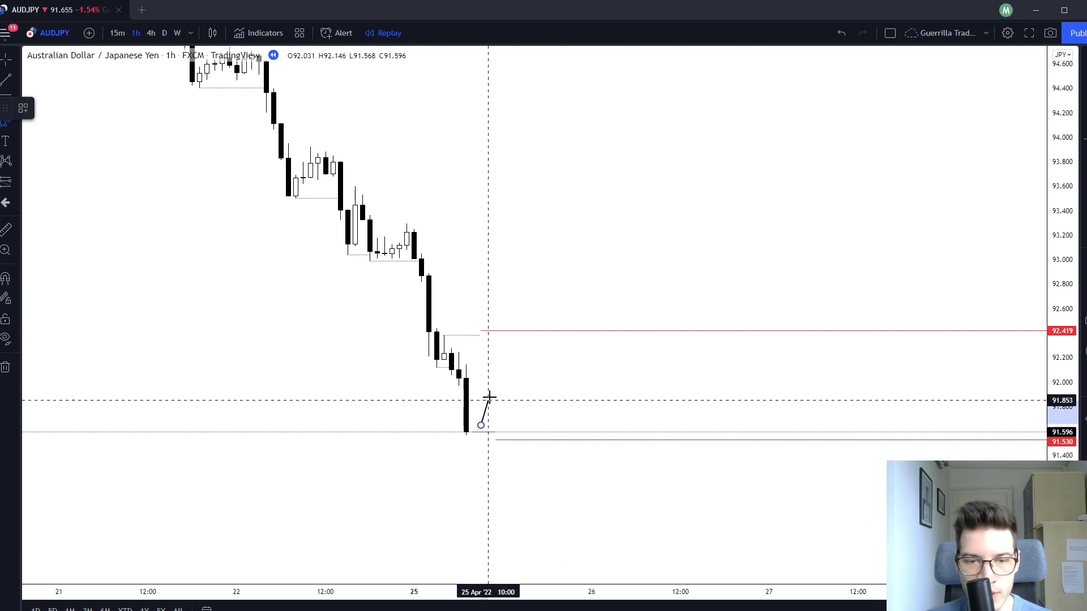
{"action": "left_click", "coordinate": [488, 393]}
{"action": "left_click", "coordinate": [503, 417]}
{"action": "left_click", "coordinate": [510, 385]}
{"action": "left_click", "coordinate": [517, 398]}
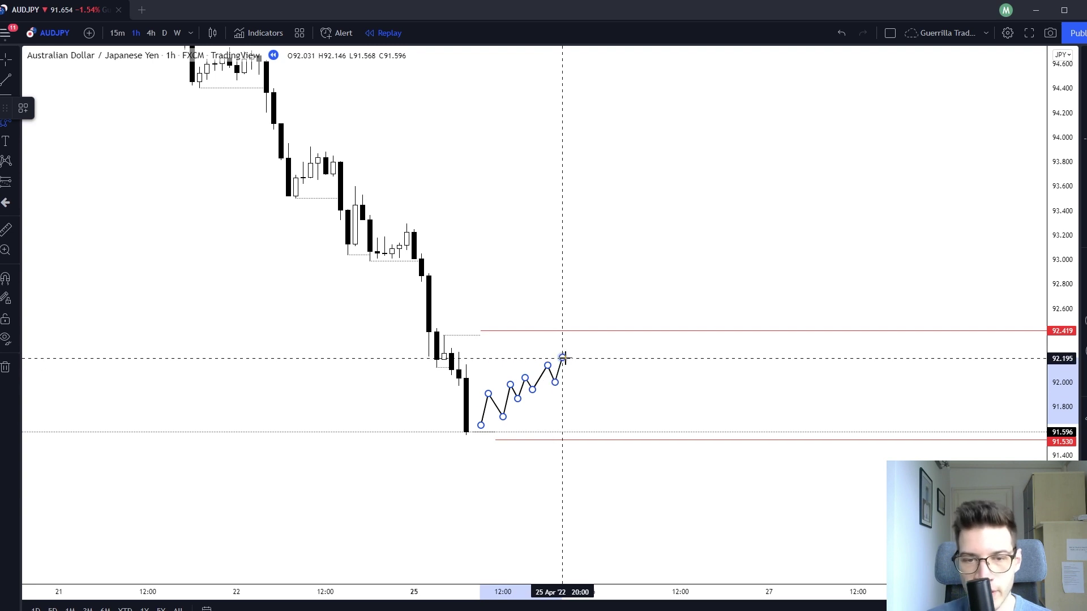
{"action": "key", "text": "Escape"}
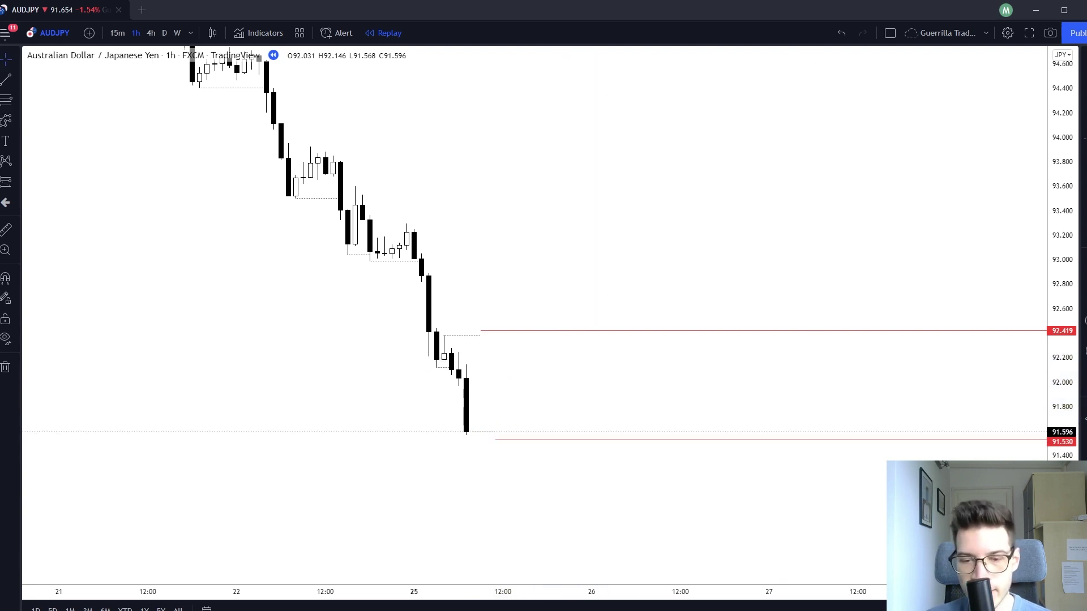
Advance the replay by two bars to the 25 April 09:00 candle, and exit replay to return to live price.
{"action": "key", "text": "shift+Right"}
{"action": "key", "text": "shift+Right"}
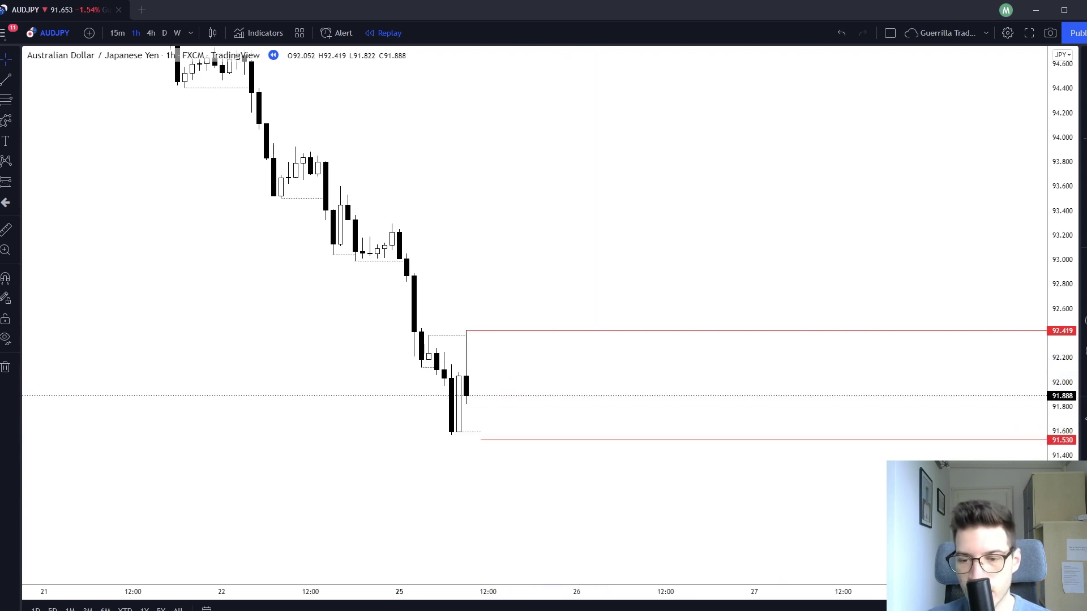
{"action": "left_click", "coordinate": [962, 537]}
{"action": "left_click", "coordinate": [649, 367]}
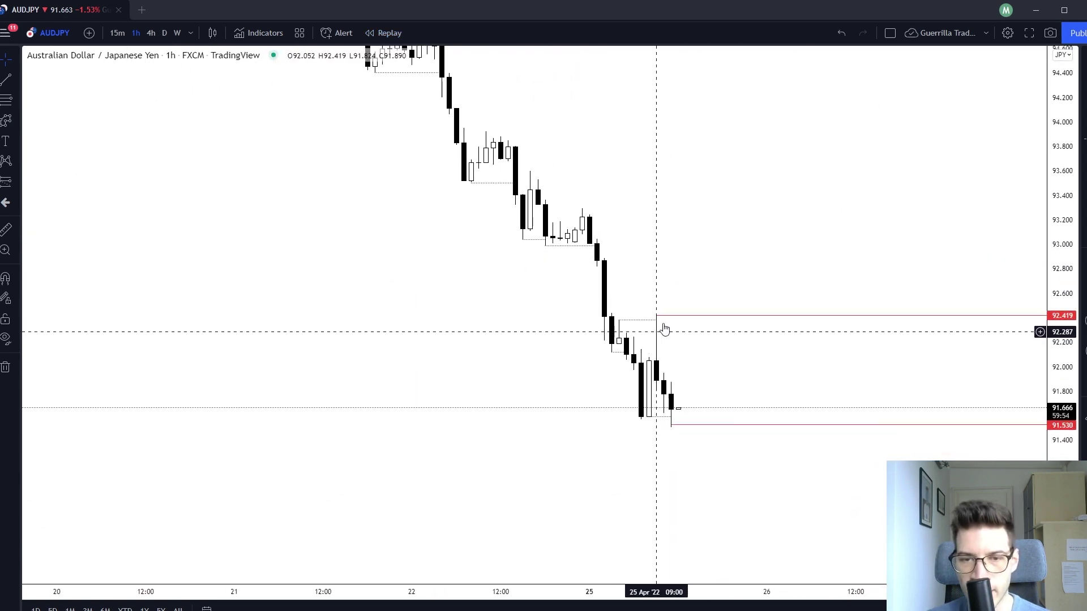
Move the lower red horizontal ray to 91.508 at the low of the 25 April 11:00 candle.
{"action": "left_click_drag", "start_coordinate": [649, 406], "coordinate": [647, 394]}
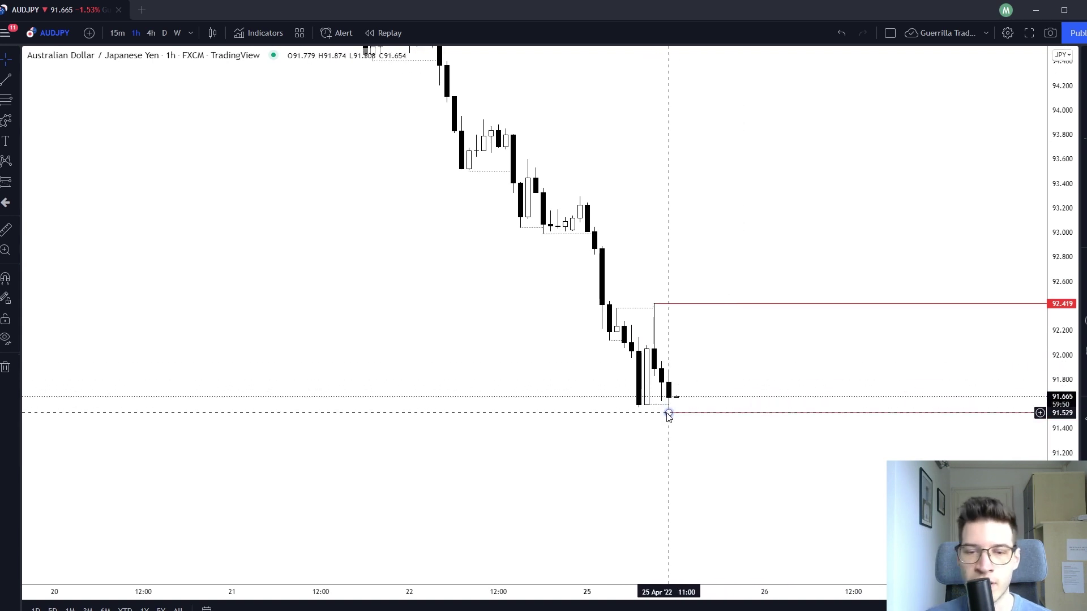
{"action": "left_click_drag", "start_coordinate": [669, 414], "coordinate": [668, 420]}
Sketch a range path dipping below the lower ray, rising to about 92.5 and zigzagging down to about 91.43, and discard it.
{"action": "left_click_drag", "start_coordinate": [742, 332], "coordinate": [666, 357]}
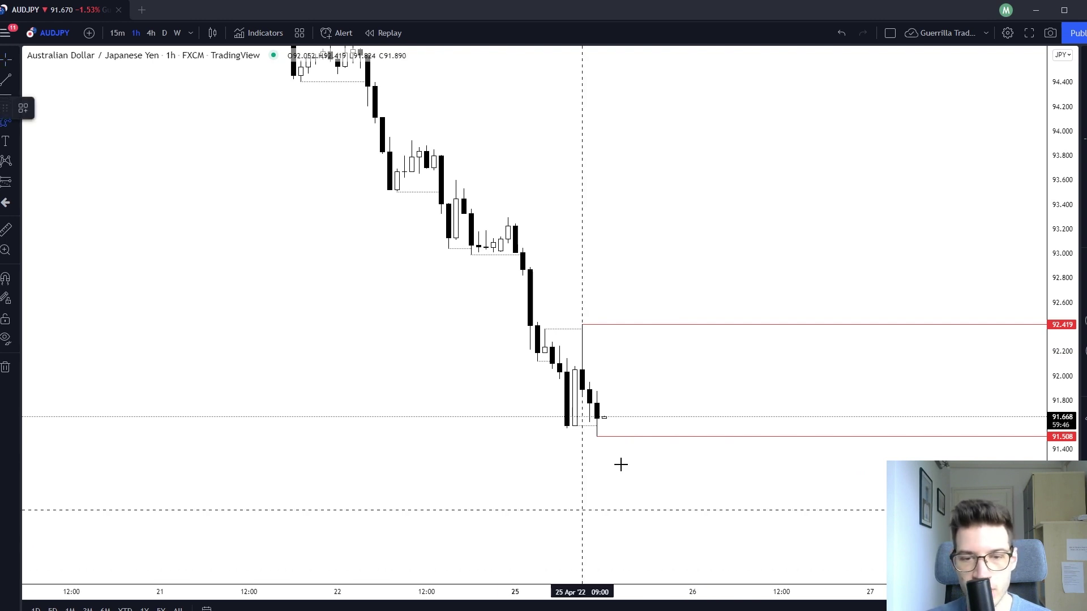
{"action": "left_click", "coordinate": [663, 445]}
{"action": "left_click", "coordinate": [677, 387]}
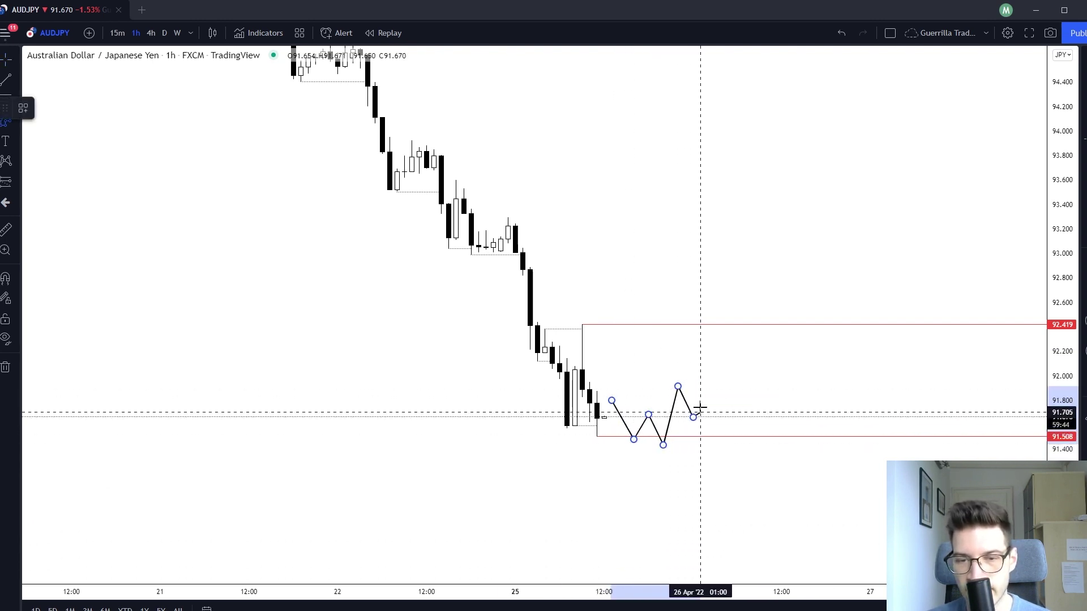
{"action": "left_click", "coordinate": [692, 417]}
{"action": "left_click", "coordinate": [722, 344]}
{"action": "left_click", "coordinate": [722, 372]}
{"action": "left_click", "coordinate": [752, 313]}
{"action": "left_click", "coordinate": [759, 345]}
{"action": "left_click", "coordinate": [781, 323]}
{"action": "left_click", "coordinate": [788, 372]}
{"action": "left_click", "coordinate": [804, 354]}
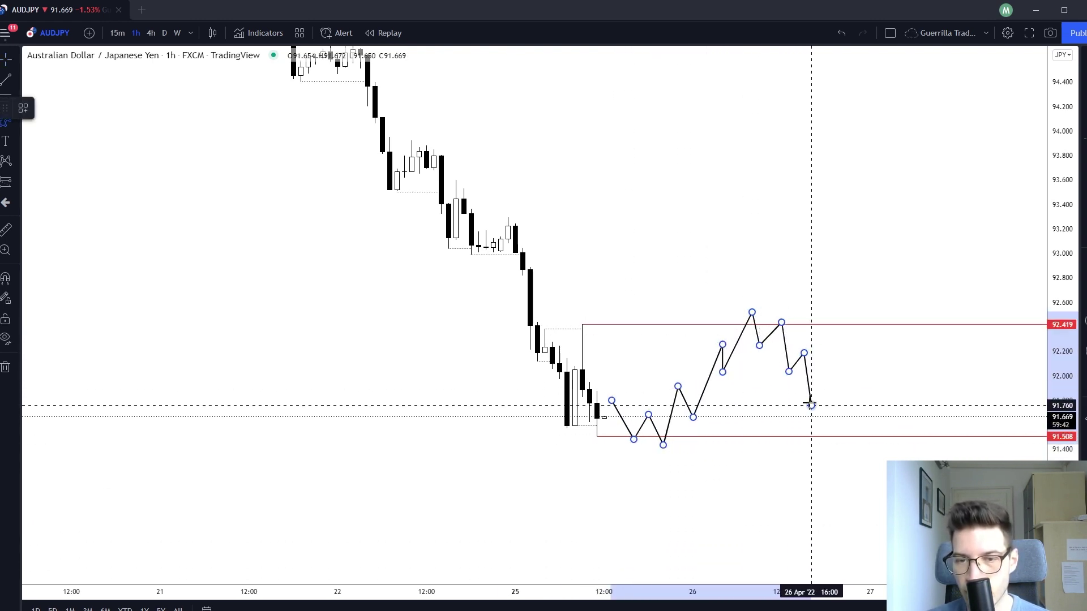
{"action": "left_click", "coordinate": [811, 405]}
{"action": "left_click", "coordinate": [833, 376]}
{"action": "left_click", "coordinate": [848, 417]}
{"action": "left_click", "coordinate": [870, 380]}
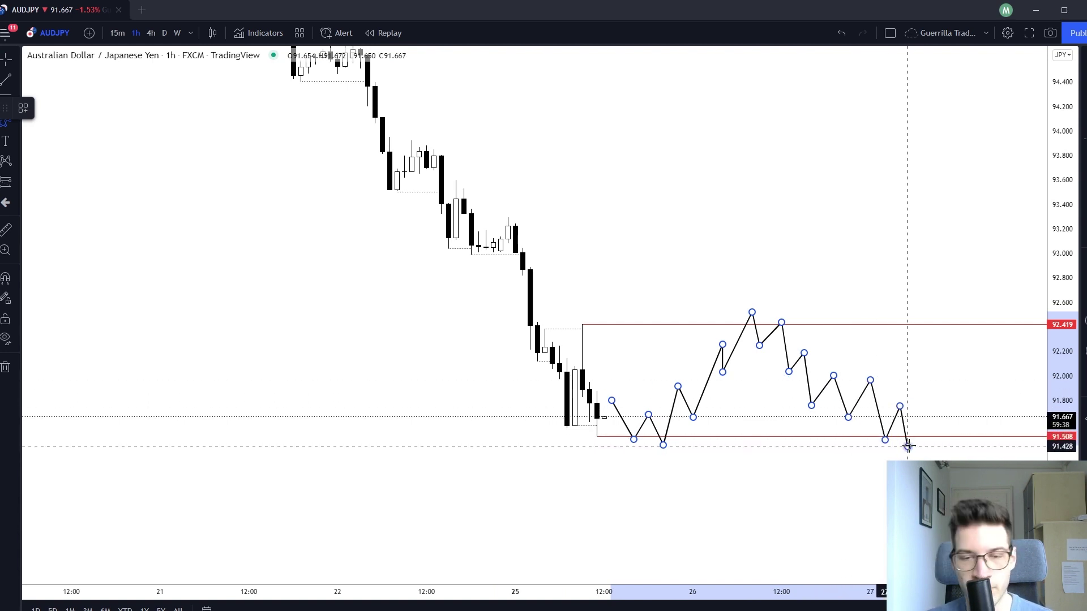
{"action": "key", "text": "Escape"}
Sketch a zigzag decline from about 91.75 to about 91.25 below the lower ray, rebounding to about 92.1, and discard it.
{"action": "left_click_drag", "start_coordinate": [773, 383], "coordinate": [679, 375]}
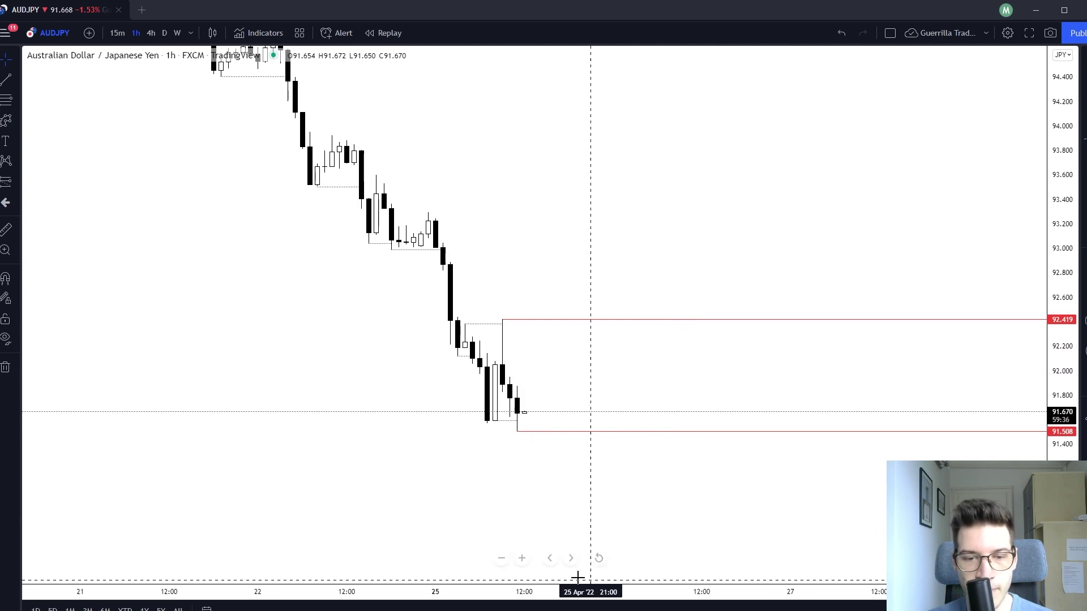
{"action": "left_click", "coordinate": [546, 402]}
{"action": "left_click", "coordinate": [554, 428]}
{"action": "left_click", "coordinate": [583, 411]}
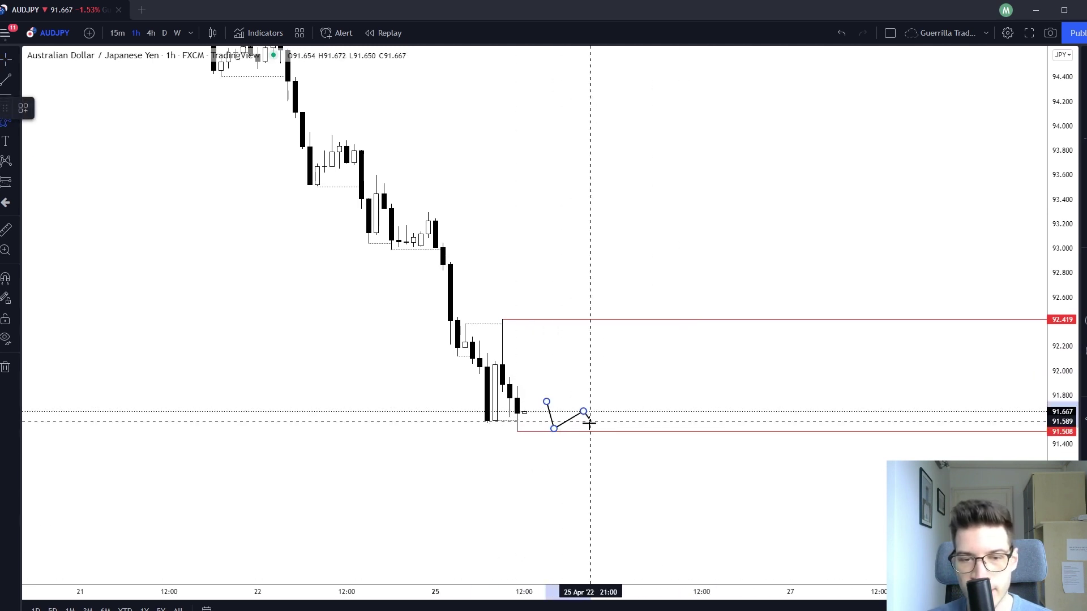
{"action": "left_click", "coordinate": [597, 443]}
{"action": "left_click", "coordinate": [620, 427]}
{"action": "left_click", "coordinate": [635, 458]}
{"action": "left_click", "coordinate": [650, 437]}
{"action": "left_click", "coordinate": [657, 464]}
{"action": "left_click", "coordinate": [672, 442]}
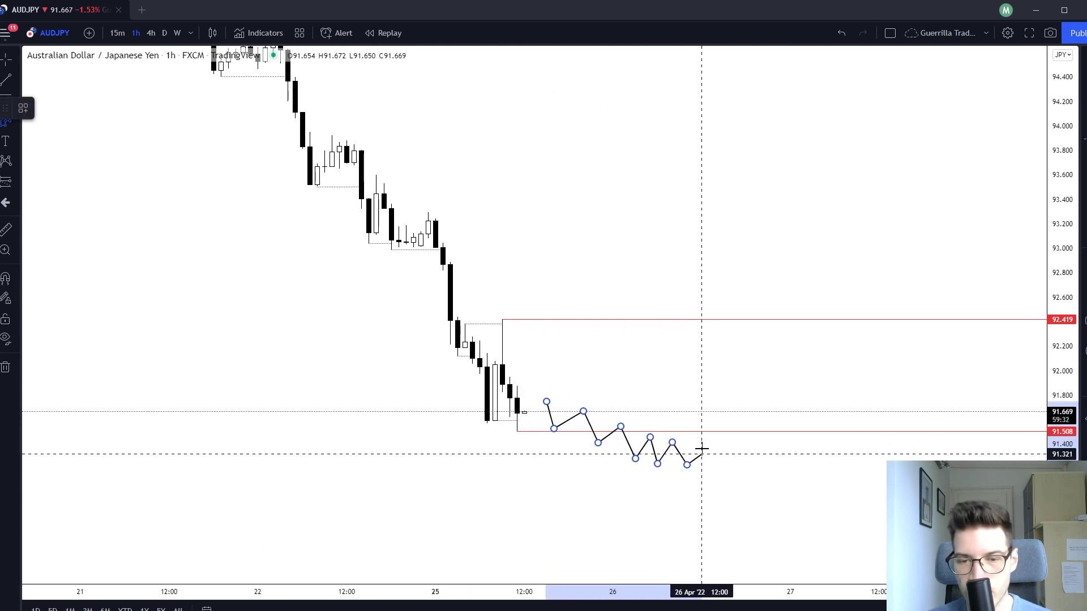
{"action": "left_click", "coordinate": [766, 355]}
{"action": "left_click", "coordinate": [781, 389]}
{"action": "key", "text": "Escape"}
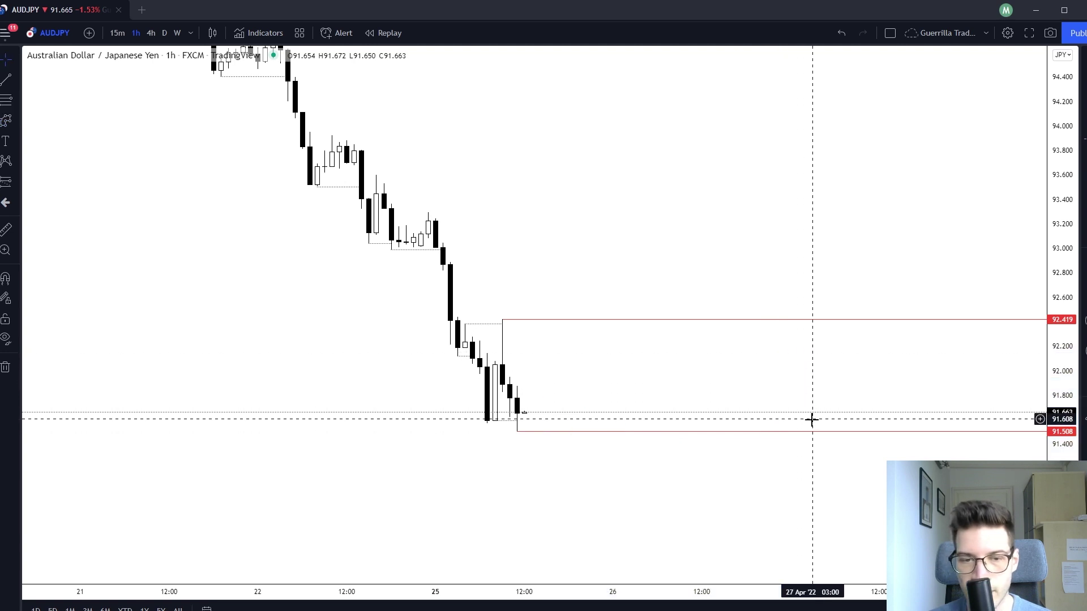
Sketch a zigzag rally from about 91.6 to about 93.06 followed by a sharp drop back between the rays, and discard it.
{"action": "left_click", "coordinate": [531, 418]}
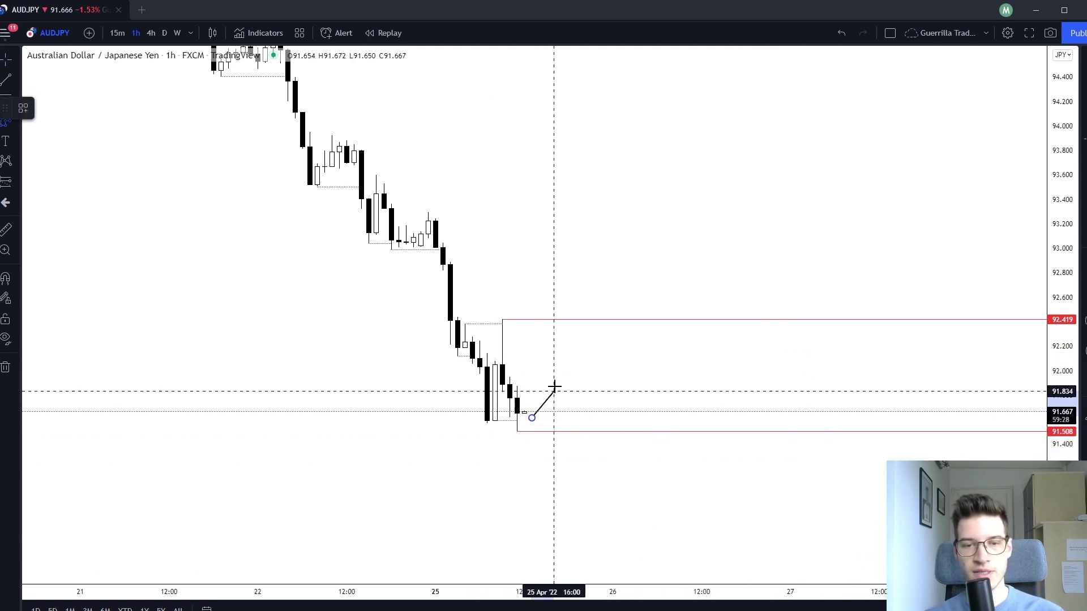
{"action": "left_click", "coordinate": [561, 377]}
{"action": "left_click", "coordinate": [575, 397]}
{"action": "left_click", "coordinate": [612, 351]}
{"action": "left_click", "coordinate": [620, 377]}
{"action": "left_click", "coordinate": [635, 338]}
{"action": "left_click", "coordinate": [649, 359]}
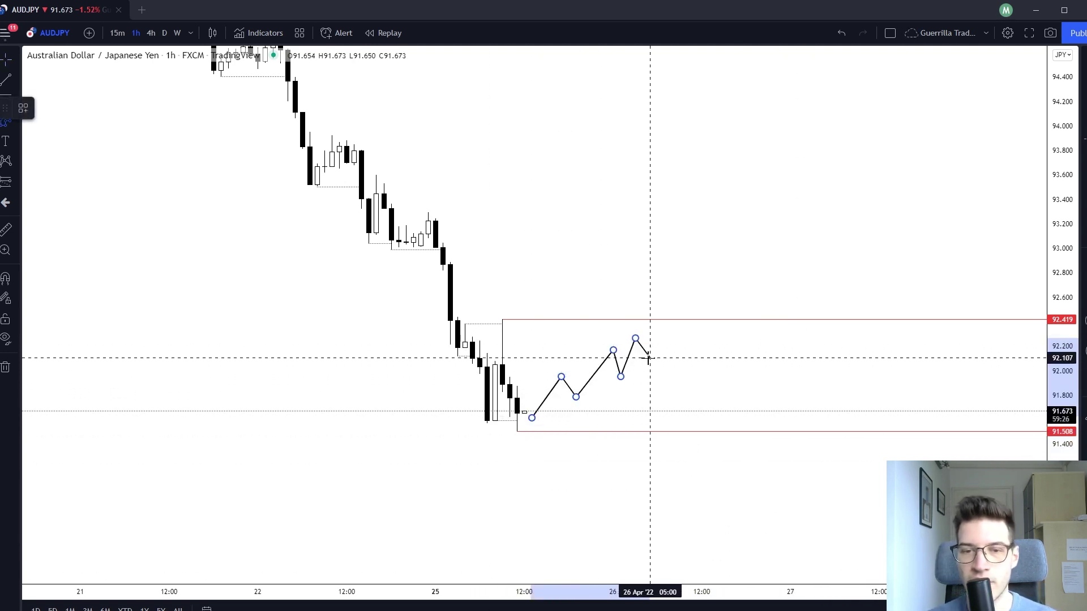
{"action": "left_click", "coordinate": [679, 308]}
{"action": "left_click", "coordinate": [687, 331]}
{"action": "left_click", "coordinate": [709, 283]}
{"action": "left_click", "coordinate": [724, 311]}
{"action": "left_click", "coordinate": [745, 270]}
{"action": "left_click", "coordinate": [753, 291]}
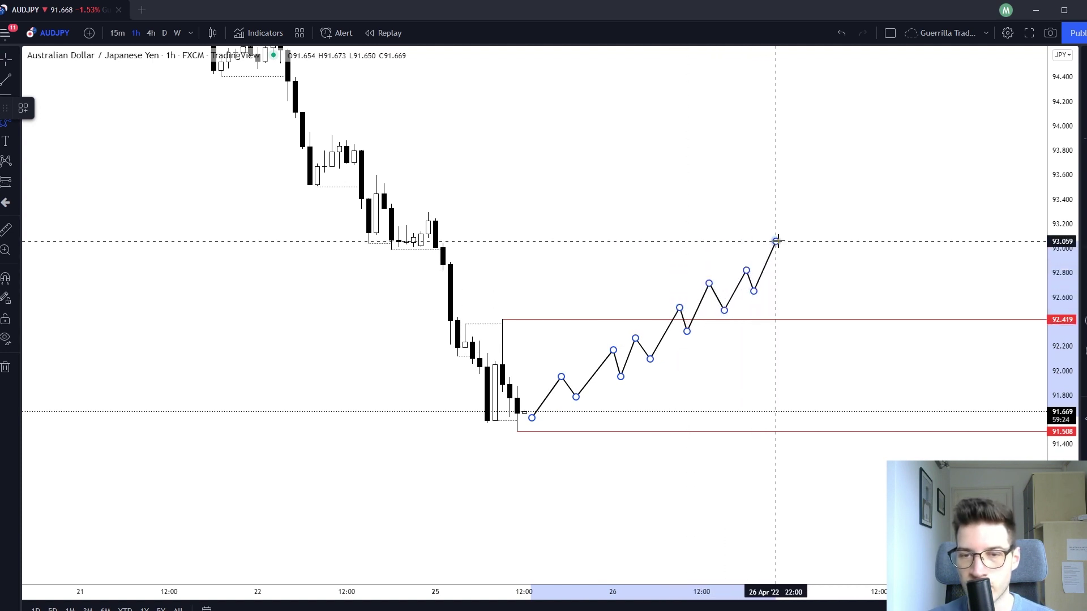
{"action": "left_click", "coordinate": [776, 241]}
{"action": "left_click", "coordinate": [812, 403]}
{"action": "left_click", "coordinate": [827, 357]}
{"action": "left_click", "coordinate": [842, 400]}
{"action": "left_click", "coordinate": [864, 330]}
{"action": "key", "text": "Escape"}
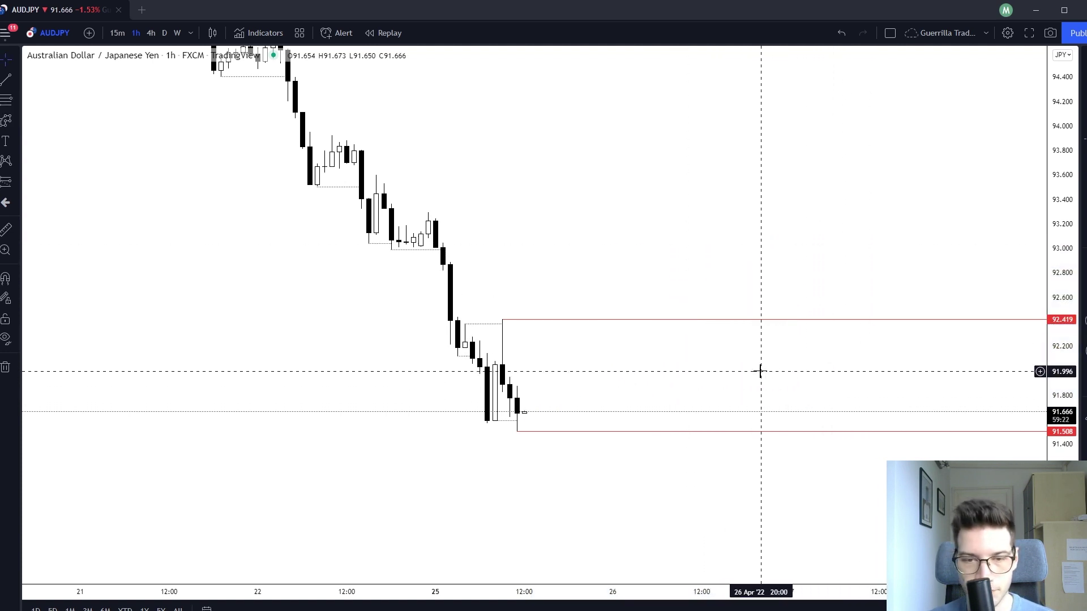
Sketch a steep breakout from the current price to about 93.3 with a short pullback above the upper ray, and discard it.
{"action": "left_click_drag", "start_coordinate": [773, 371], "coordinate": [792, 364]}
{"action": "left_click", "coordinate": [550, 408]}
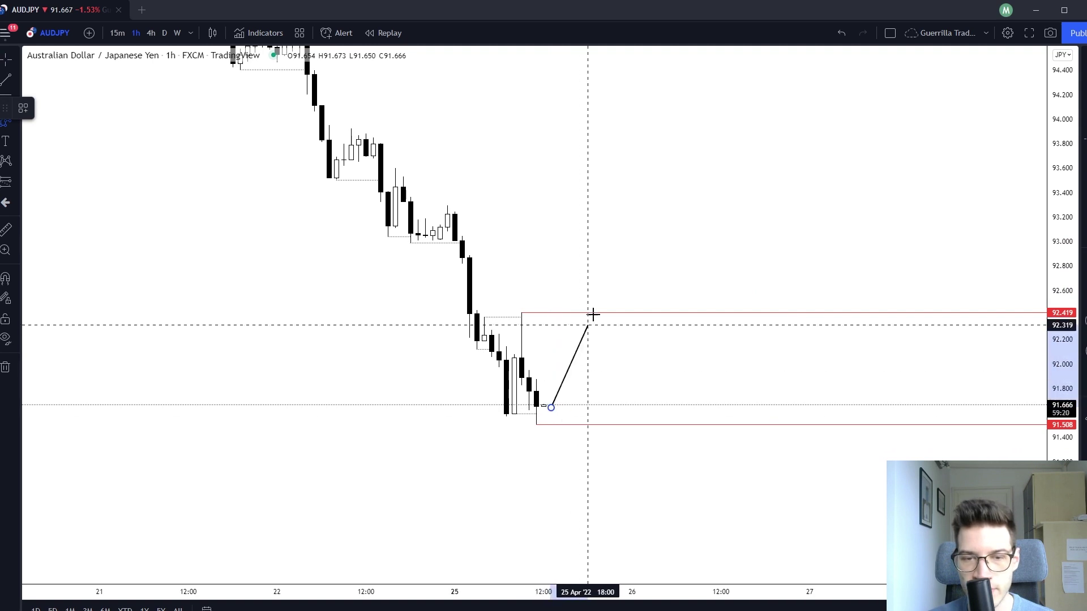
{"action": "left_click", "coordinate": [625, 201]}
{"action": "left_click", "coordinate": [632, 259]}
{"action": "left_click", "coordinate": [647, 223]}
{"action": "key", "text": "Escape"}
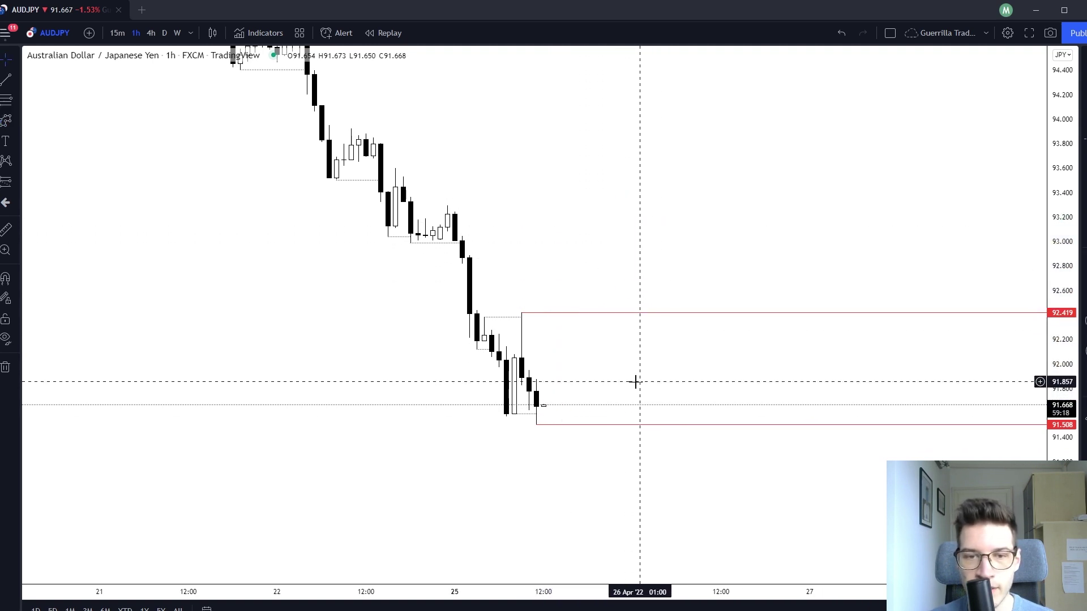
Sketch a steep drop from about 91.77 to about 90.3 with a zigzag rebound to about 90.9 below the lower ray.
{"action": "left_click_drag", "start_coordinate": [635, 379], "coordinate": [608, 275]}
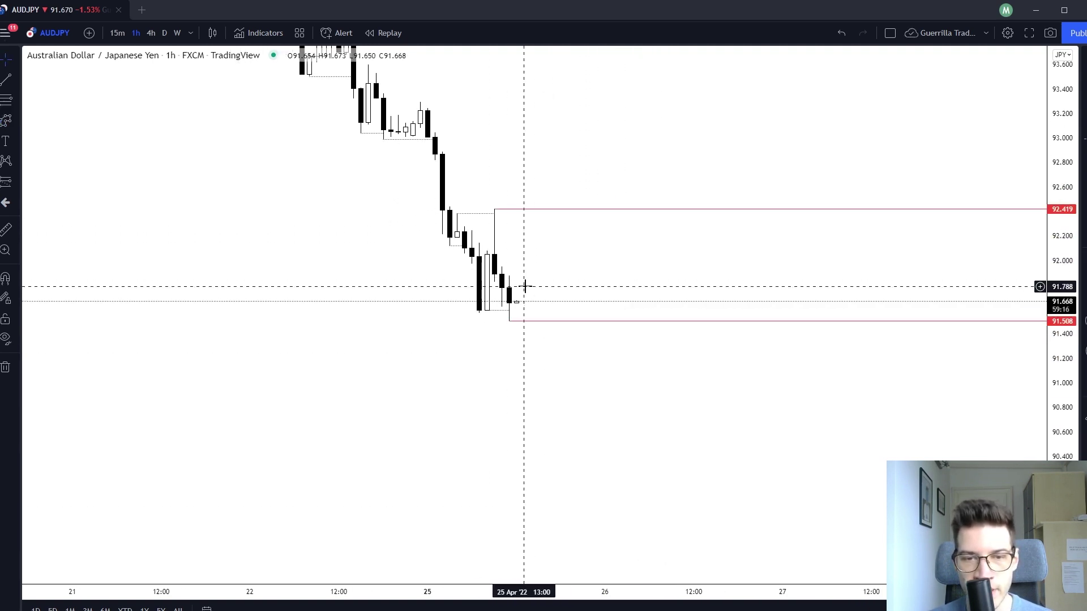
{"action": "left_click", "coordinate": [517, 610]}
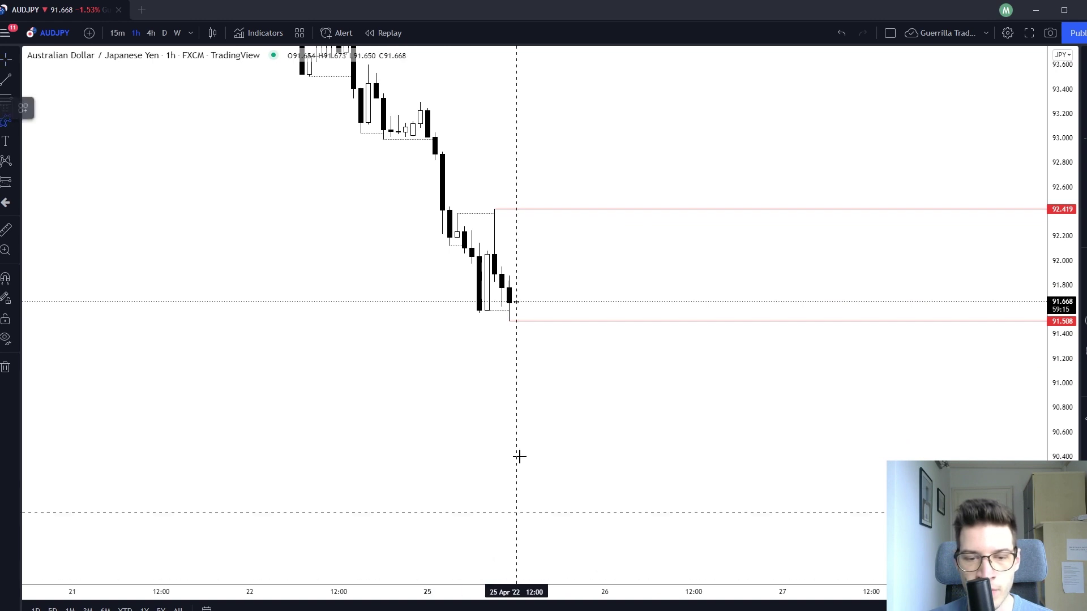
{"action": "left_click", "coordinate": [523, 289]}
{"action": "left_click", "coordinate": [553, 470]}
{"action": "left_click", "coordinate": [575, 417]}
{"action": "left_click", "coordinate": [583, 444]}
{"action": "double_click", "coordinate": [605, 393]}
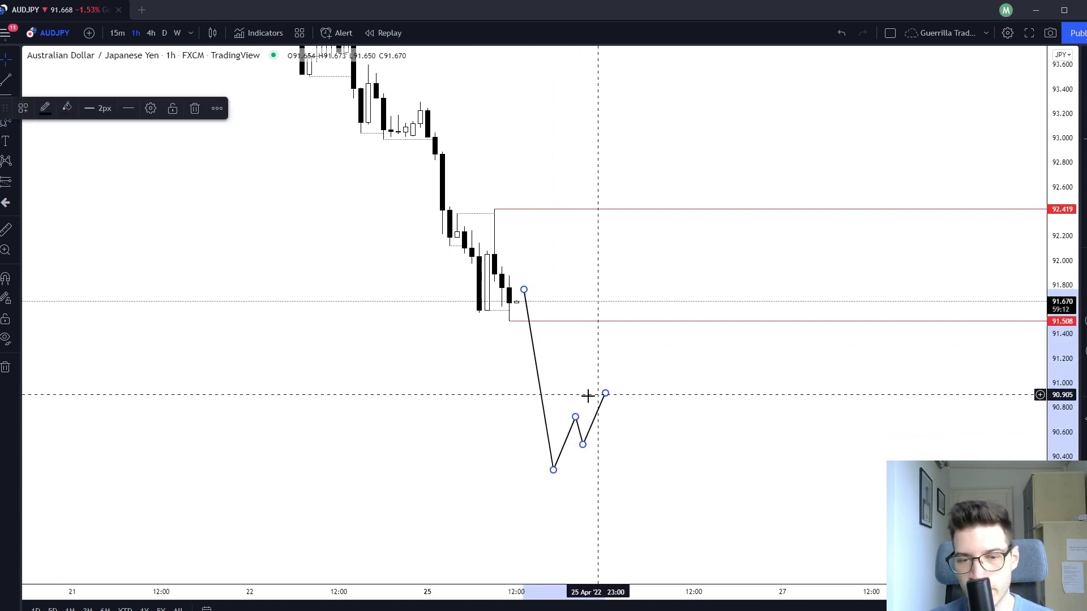
Delete the sketched steep drop with its zigzag rebound below the lower ray.
{"action": "left_click", "coordinate": [585, 394]}
{"action": "left_click_drag", "start_coordinate": [572, 375], "coordinate": [606, 406]}
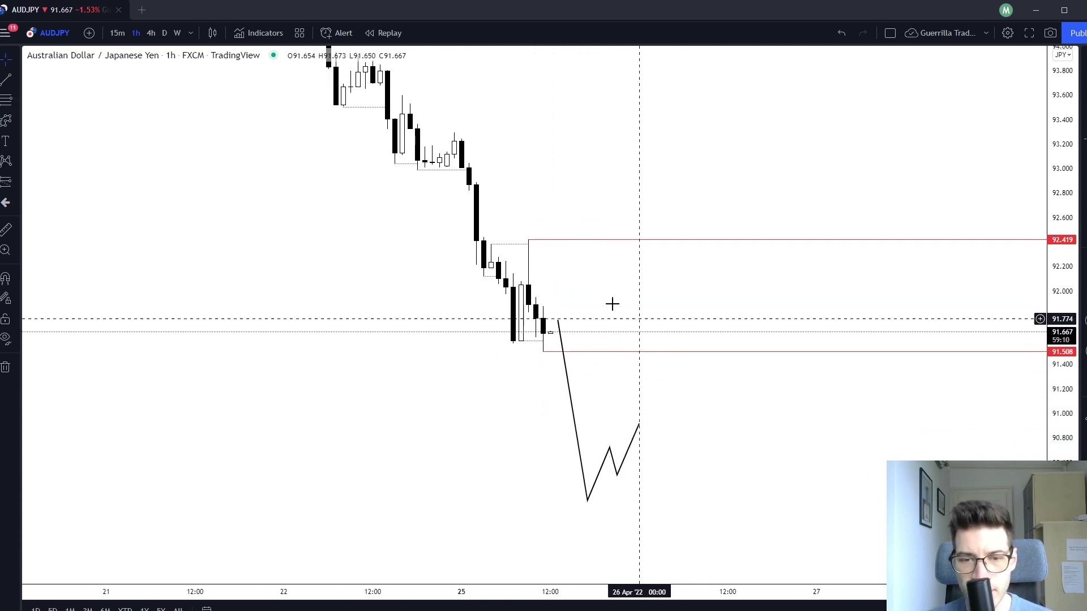
{"action": "left_click_drag", "start_coordinate": [395, 95], "coordinate": [477, 198]}
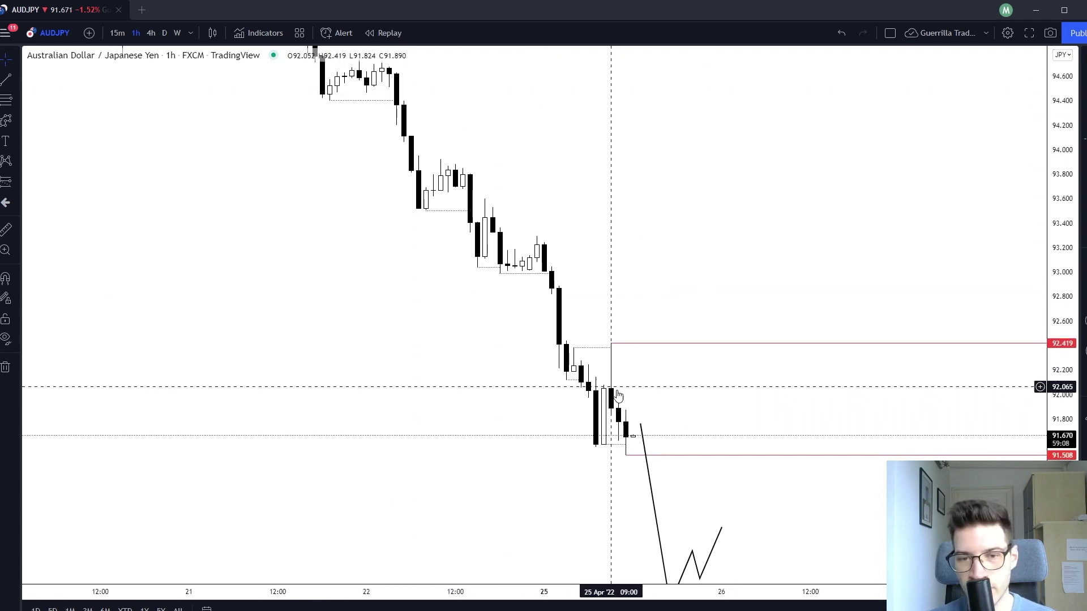
{"action": "left_click_drag", "start_coordinate": [712, 416], "coordinate": [672, 311]}
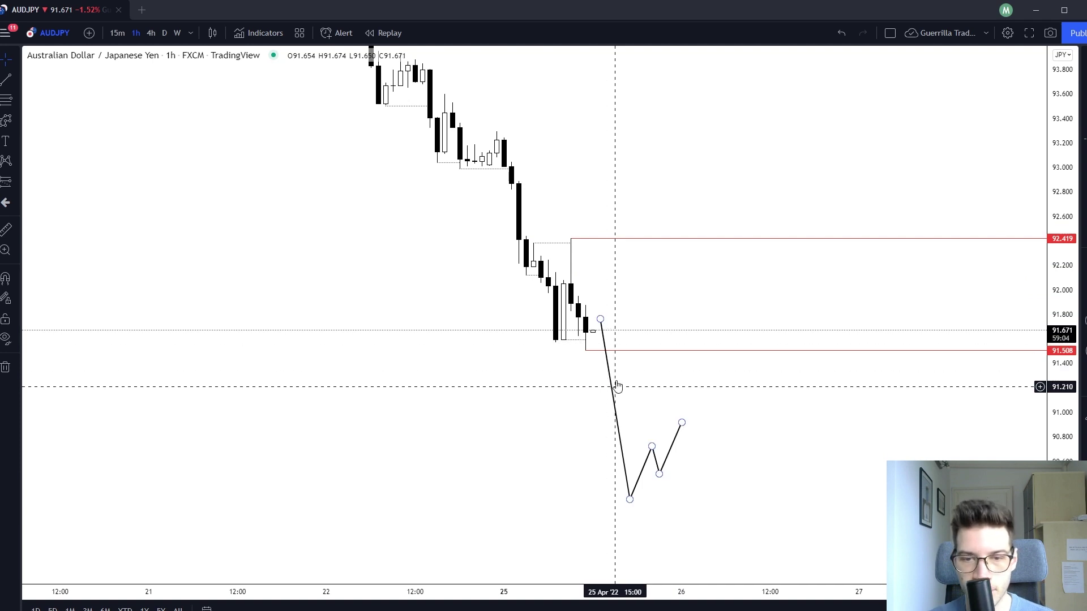
{"action": "left_click", "coordinate": [611, 407]}
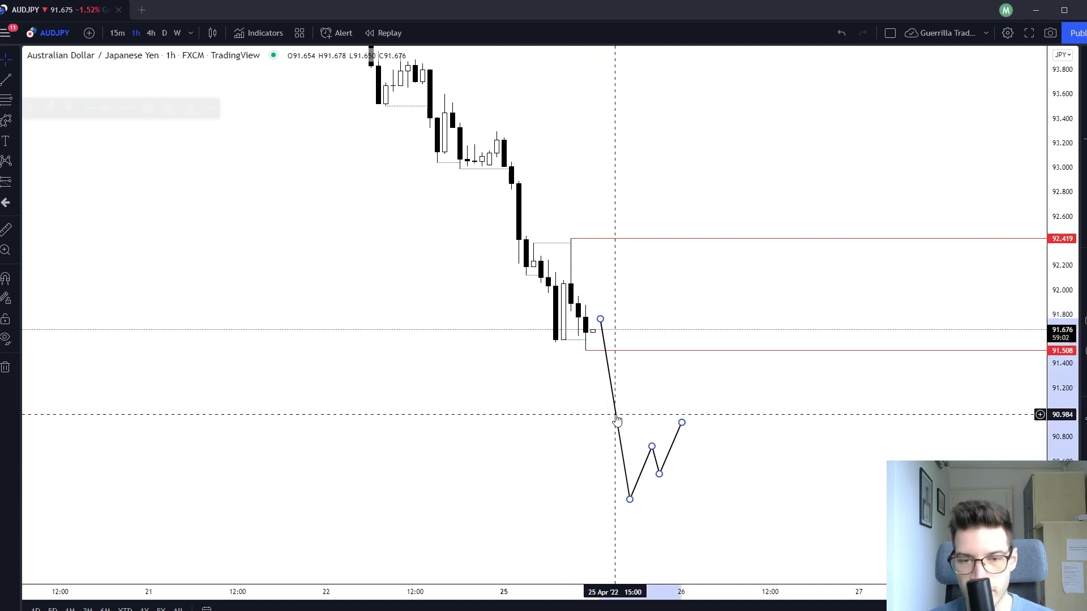
{"action": "key", "text": "Delete"}
Trace the latest downtrend swings with a path from about 93.3 through about 92.1, 92.4 and 91.55 back up to about 92.4.
{"action": "left_click_drag", "start_coordinate": [636, 274], "coordinate": [649, 339]}
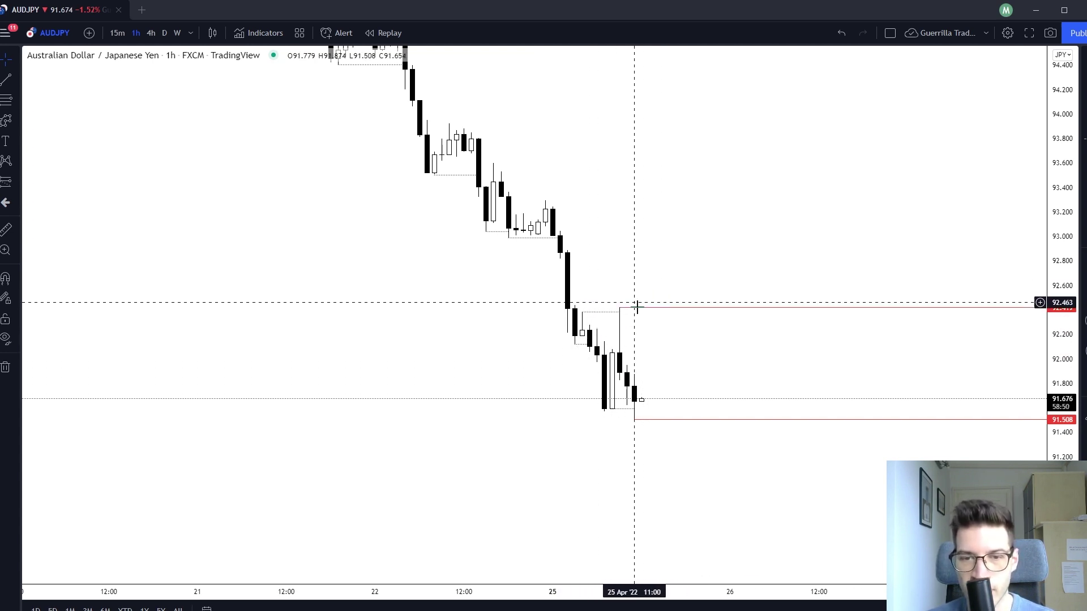
{"action": "mouse_move", "coordinate": [679, 356]}
{"action": "left_mouse_down"}
{"action": "mouse_move", "coordinate": [656, 334]}
{"action": "mouse_move", "coordinate": [667, 338]}
{"action": "left_mouse_up"}
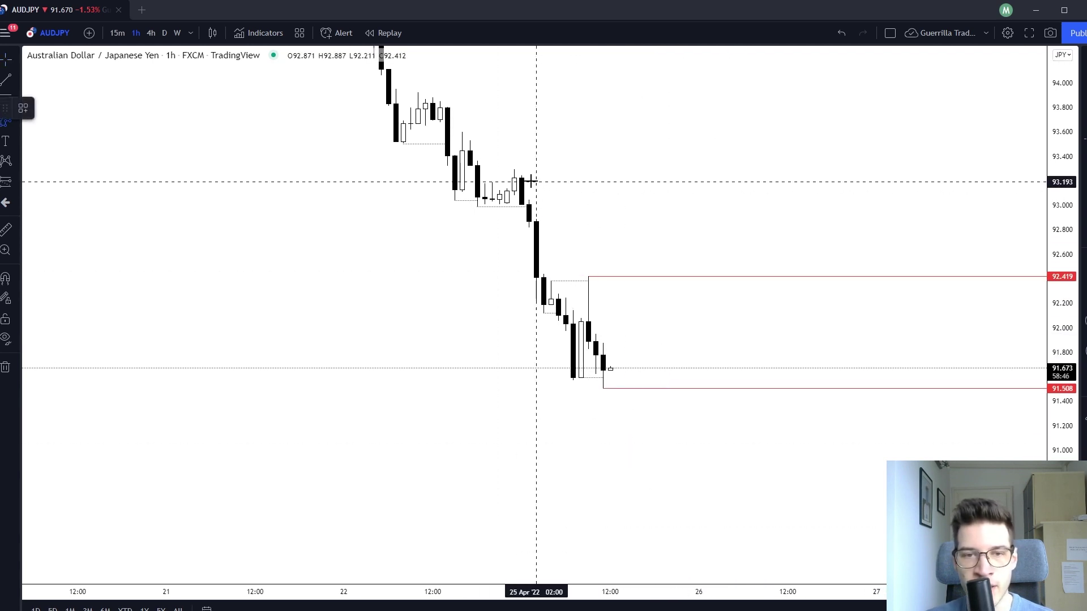
{"action": "left_click", "coordinate": [513, 170]}
{"action": "left_click", "coordinate": [544, 315]}
{"action": "left_click", "coordinate": [551, 280]}
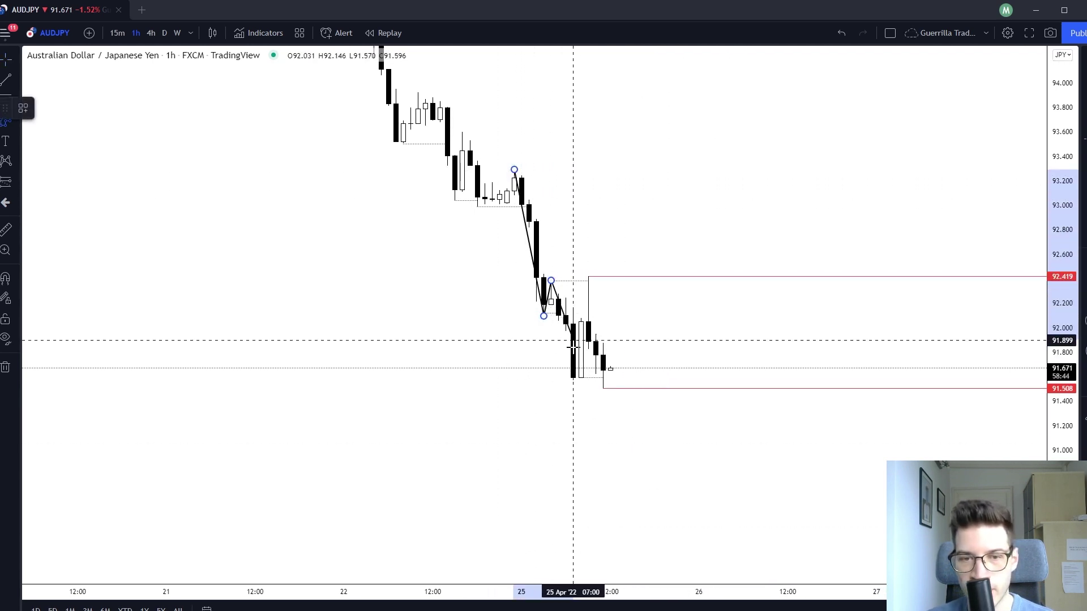
{"action": "left_click", "coordinate": [581, 382]}
{"action": "left_click", "coordinate": [588, 281]}
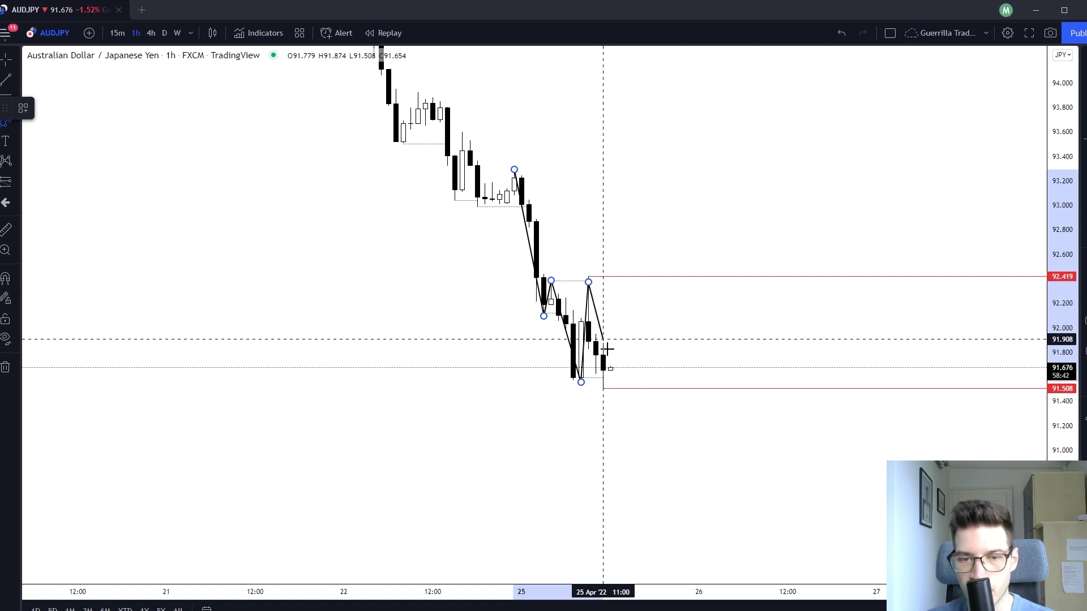
Extend the path with a drop to about 90.4 and a zigzag rebound of rising lows to about 91.45, and discard the sketch.
{"action": "left_click", "coordinate": [647, 455]}
{"action": "left_click", "coordinate": [677, 425]}
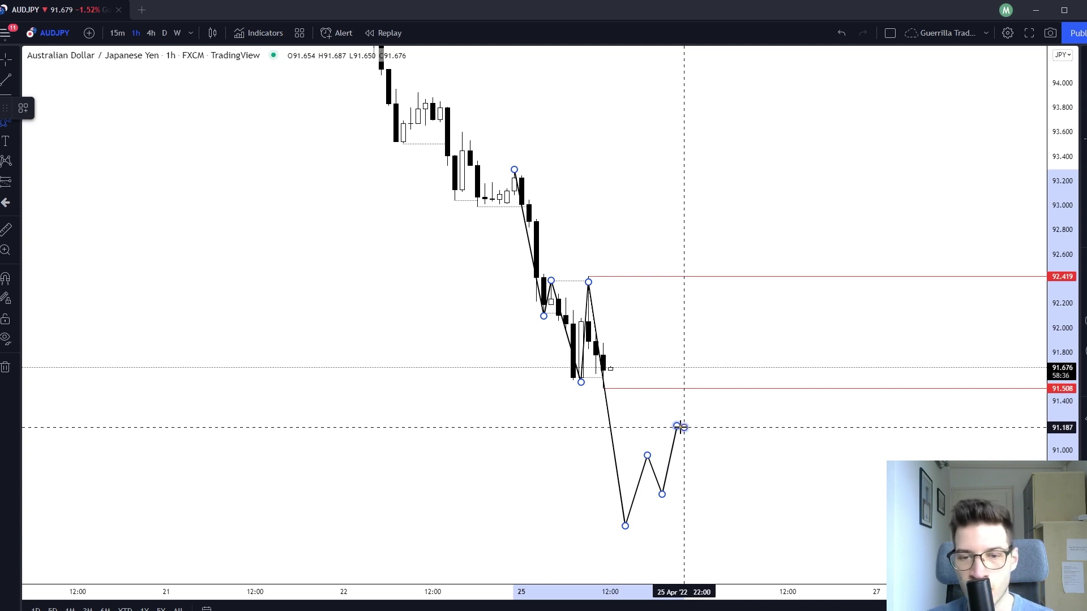
{"action": "left_click", "coordinate": [691, 468]}
{"action": "left_click", "coordinate": [714, 394]}
{"action": "left_click", "coordinate": [721, 427]}
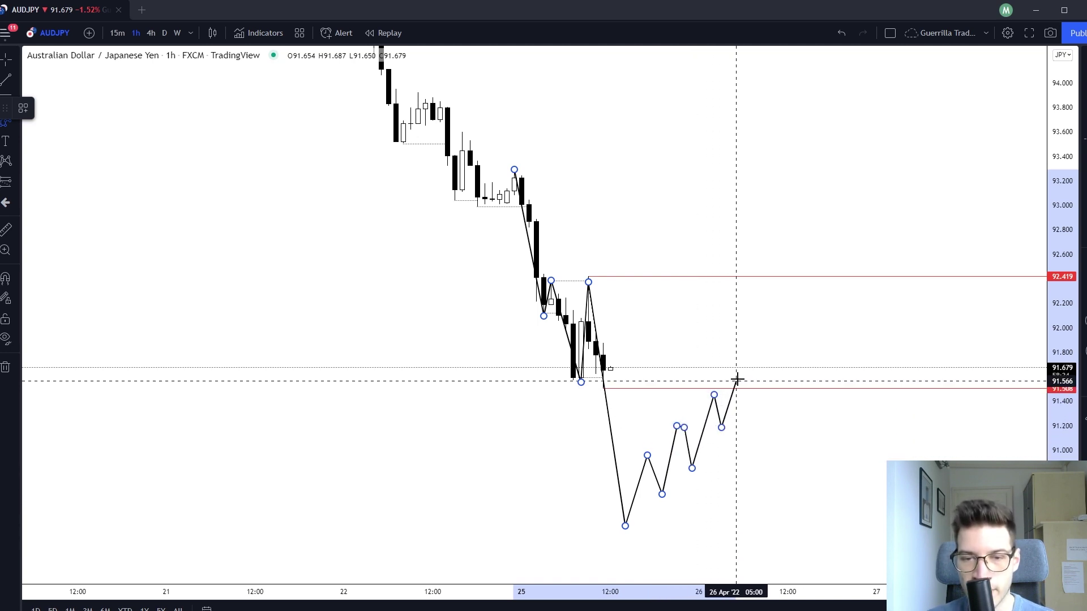
{"action": "key", "text": "Escape"}
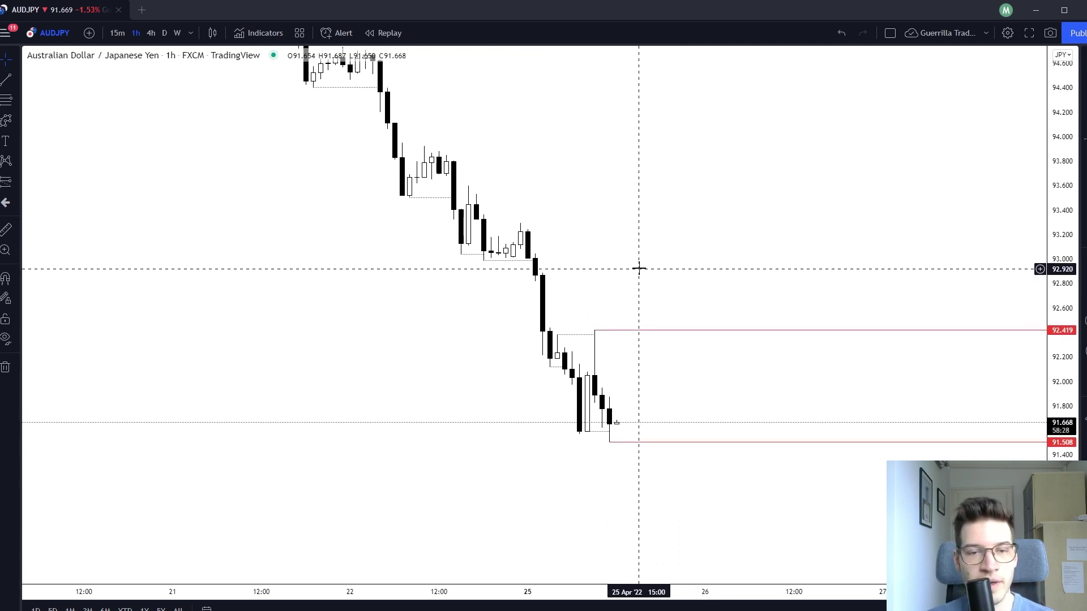
{"action": "left_click_drag", "start_coordinate": [620, 260], "coordinate": [614, 273]}
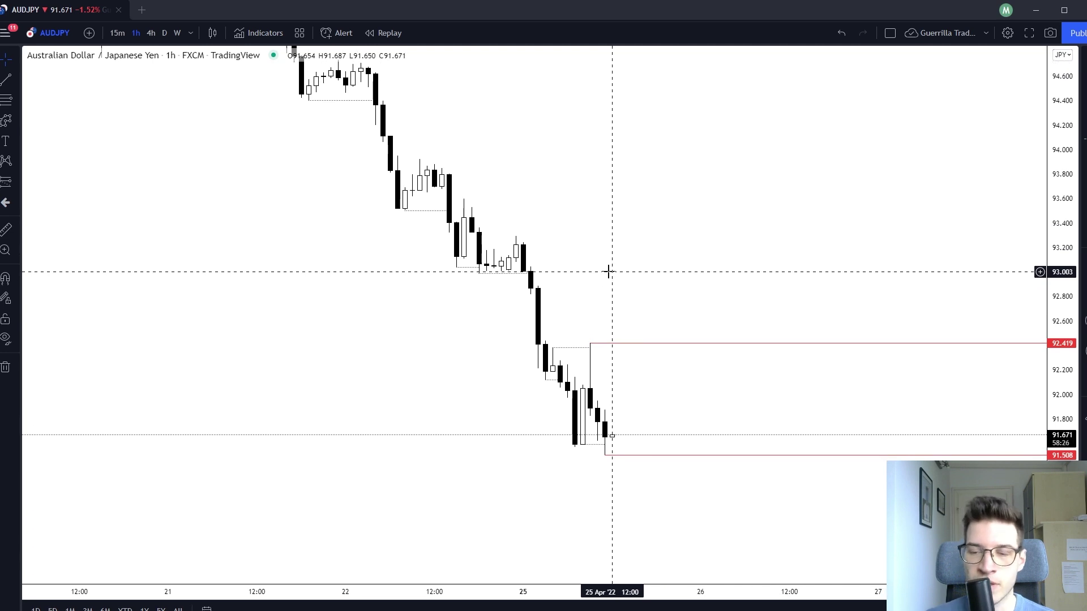